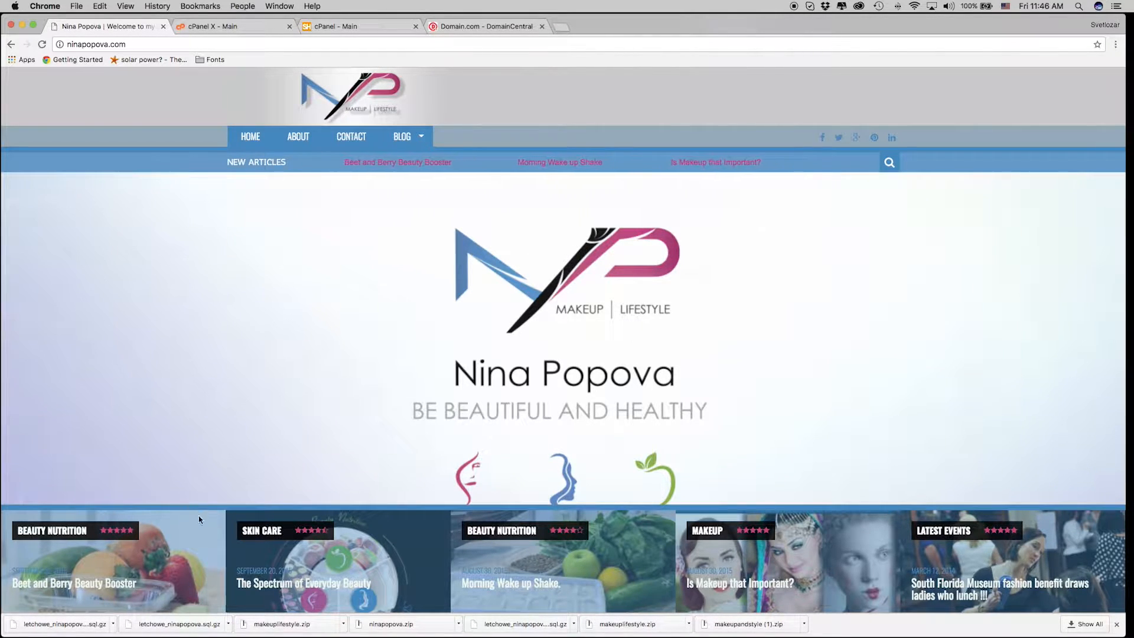
# Look over the old host's cPanel and the SuperHosting cPanel, then show the Domain.com DomainCentral domain list.
pyautogui.click(220, 27)
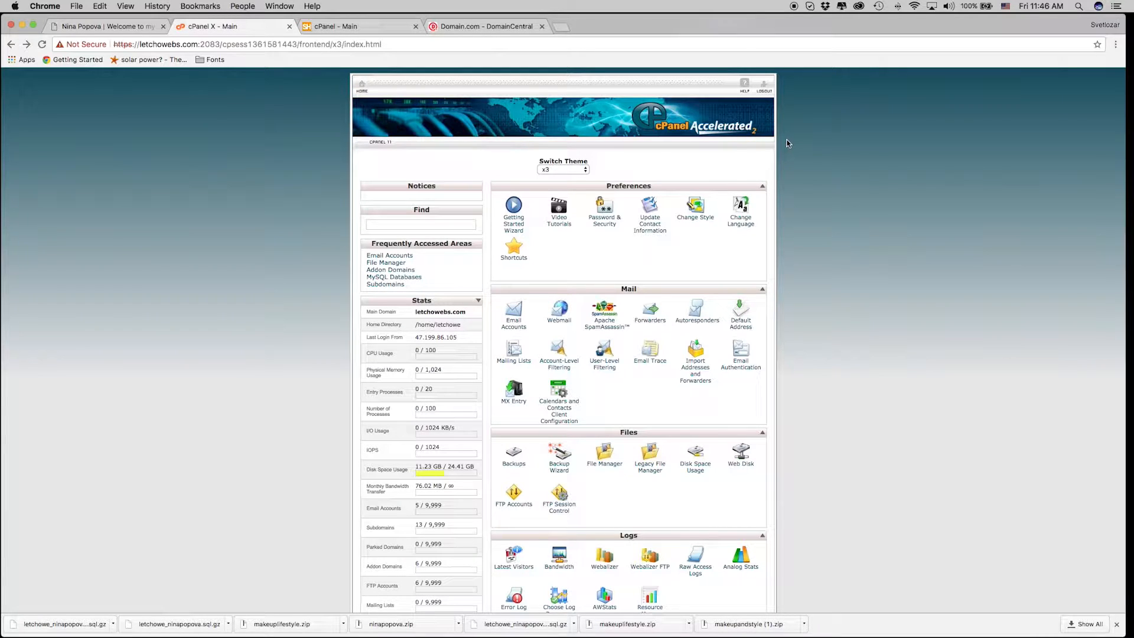
pyautogui.click(348, 26)
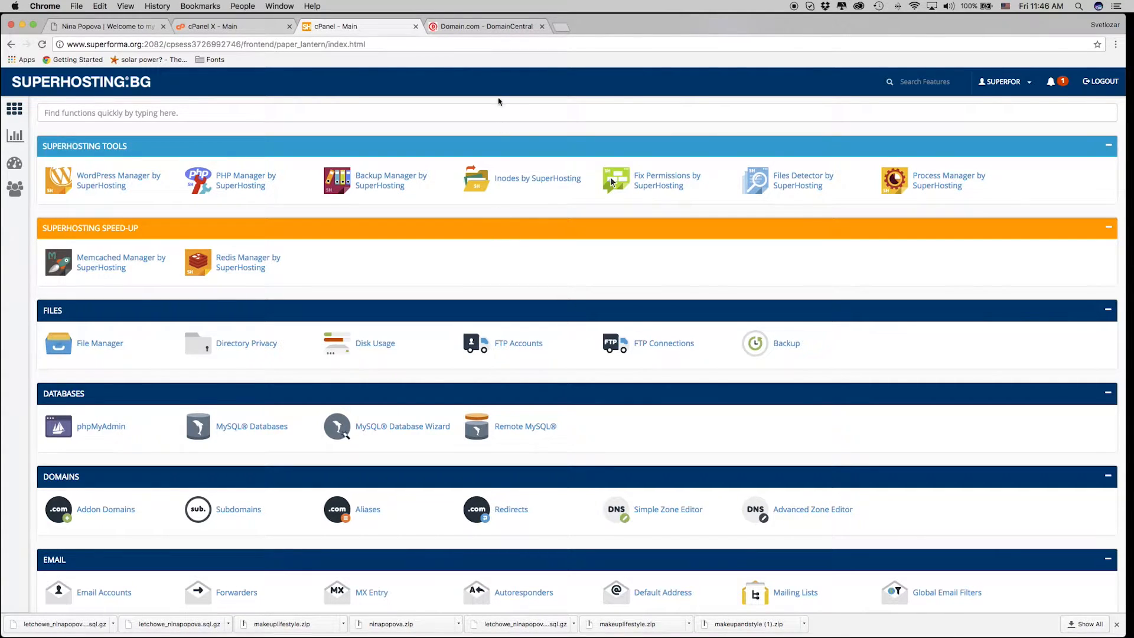
pyautogui.click(489, 32)
pyautogui.moveTo(522, 114)
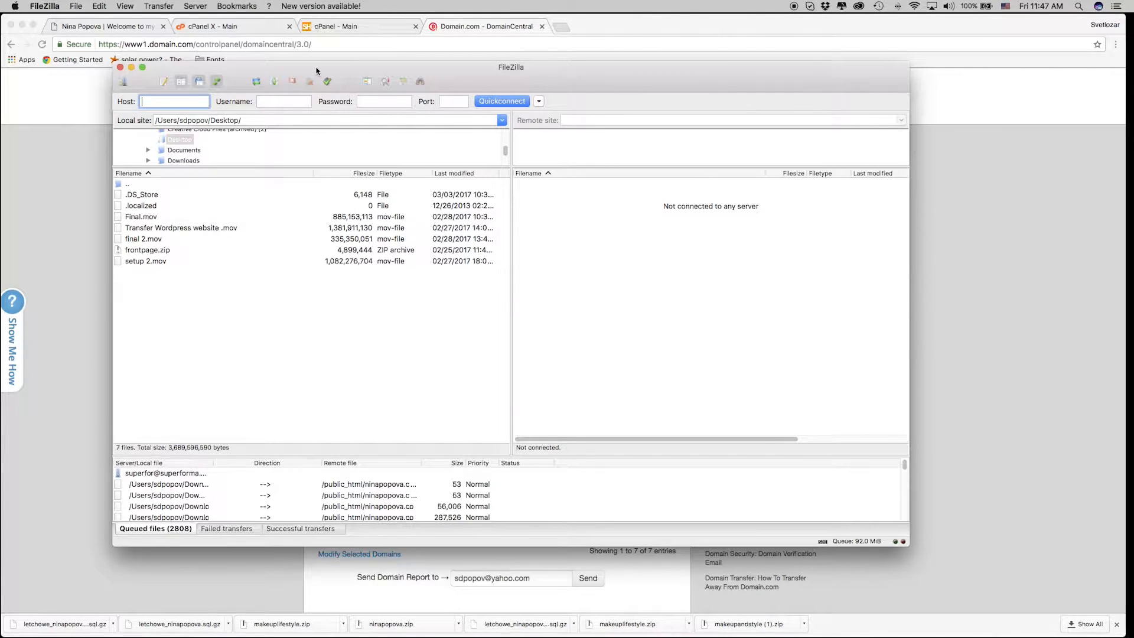
# Move FileZilla off screen and launch File Manager from the old host's cPanel.
pyautogui.moveTo(316, 71); pyautogui.dragTo(1133, 97)
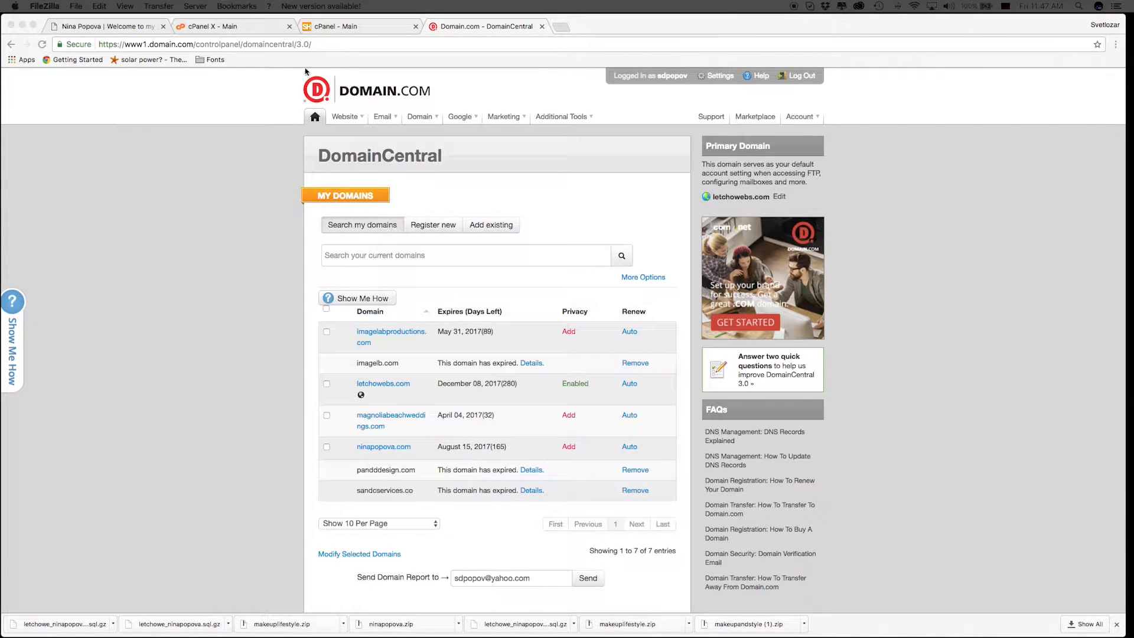
pyautogui.click(235, 28)
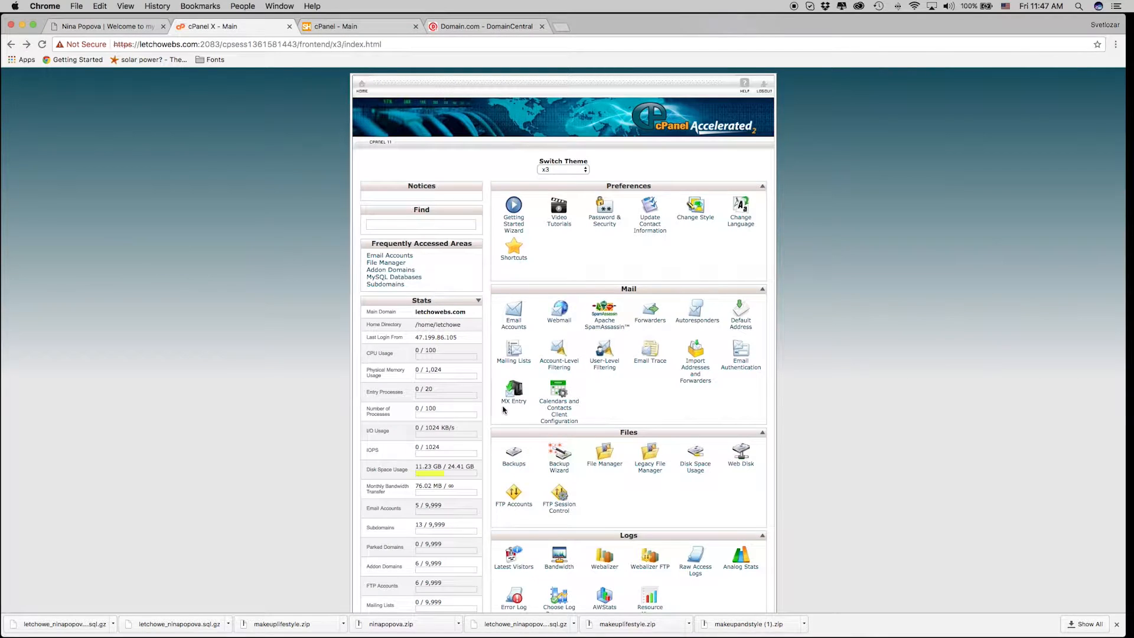
pyautogui.click(604, 466)
pyautogui.click(564, 405)
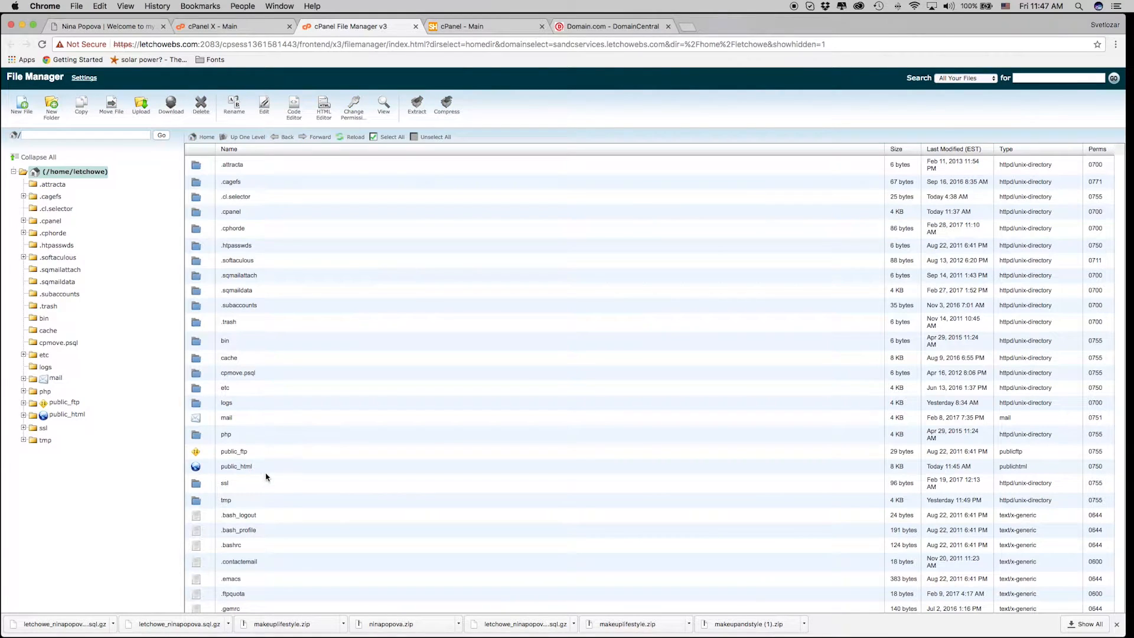
pyautogui.doubleClick(268, 471)
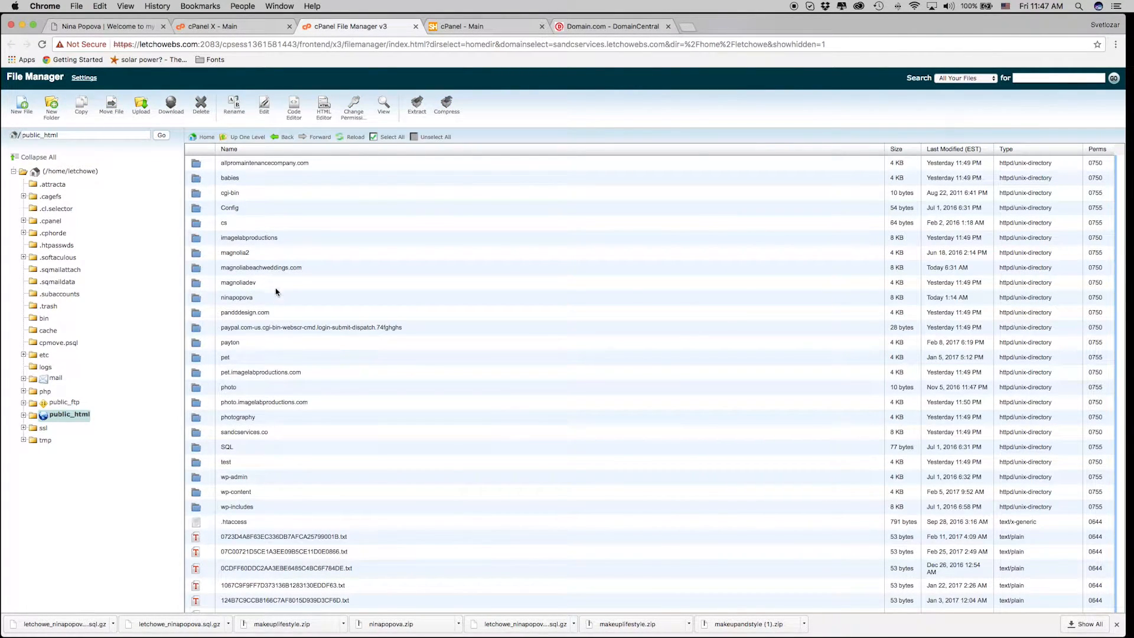
pyautogui.click(321, 298)
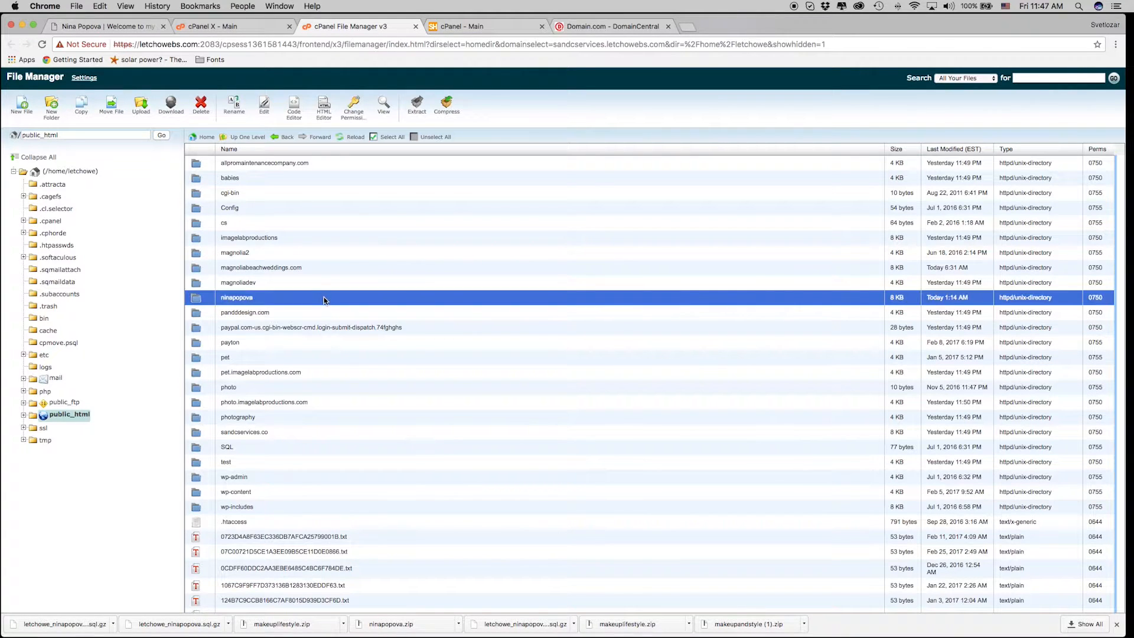
pyautogui.rightClick(322, 298)
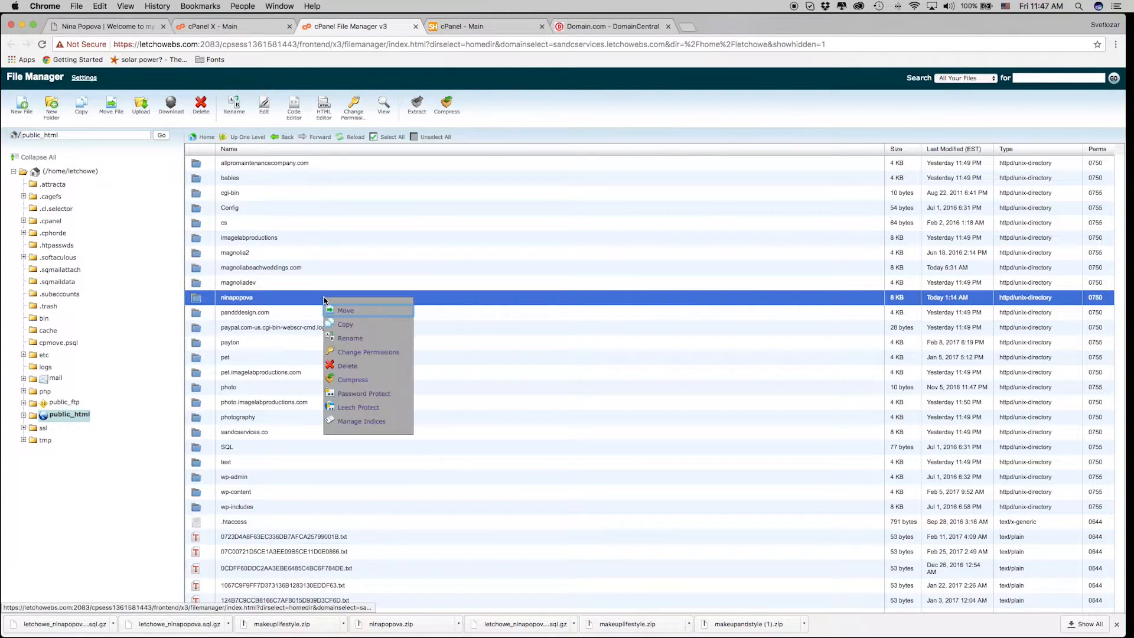
pyautogui.click(388, 380)
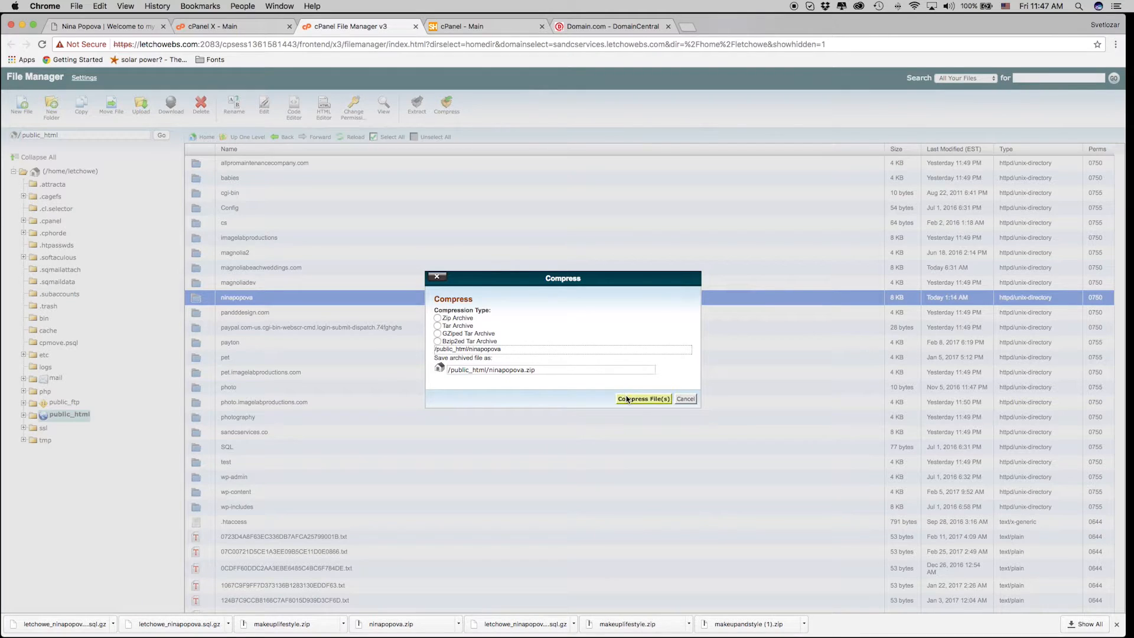
pyautogui.click(627, 399)
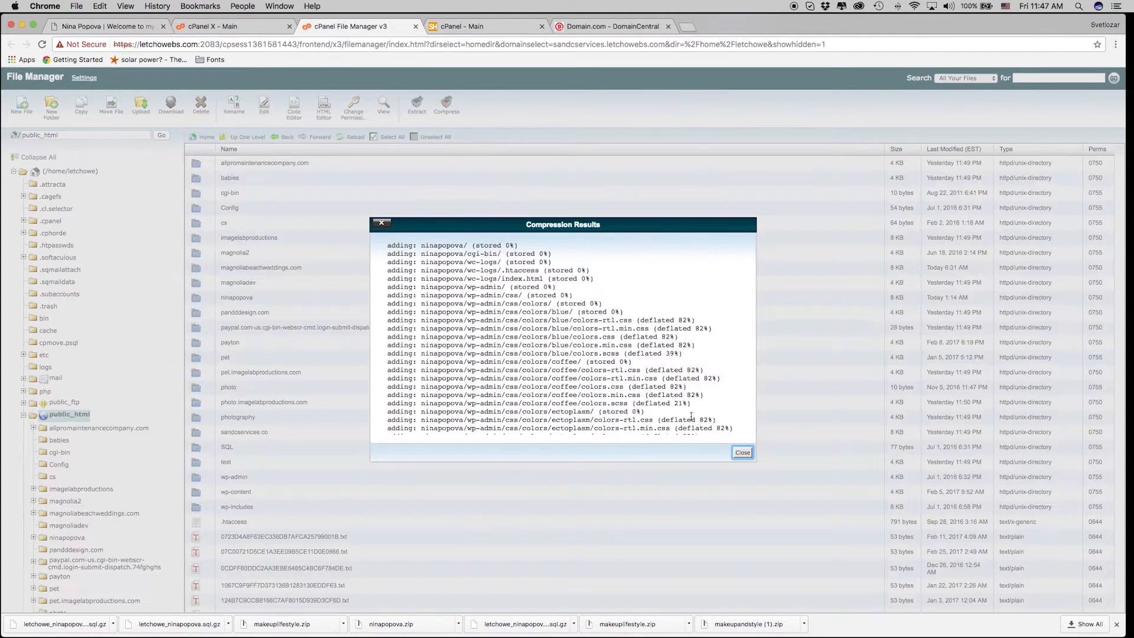
pyautogui.click(742, 452)
pyautogui.scroll(-10, 372, 526)
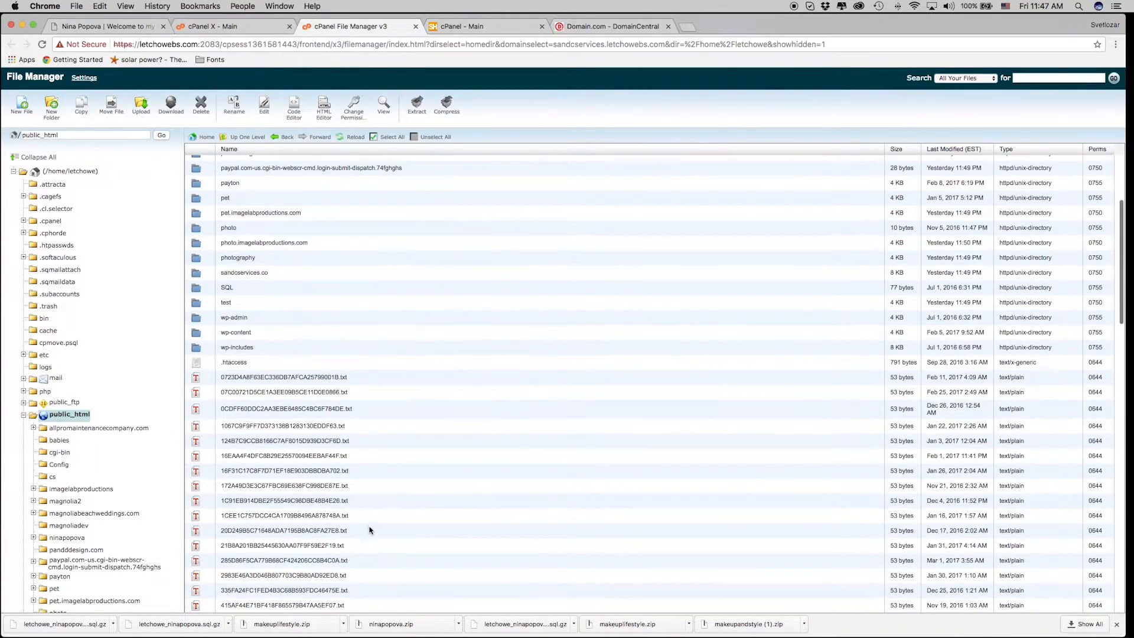
pyautogui.scroll(-6, 375, 526)
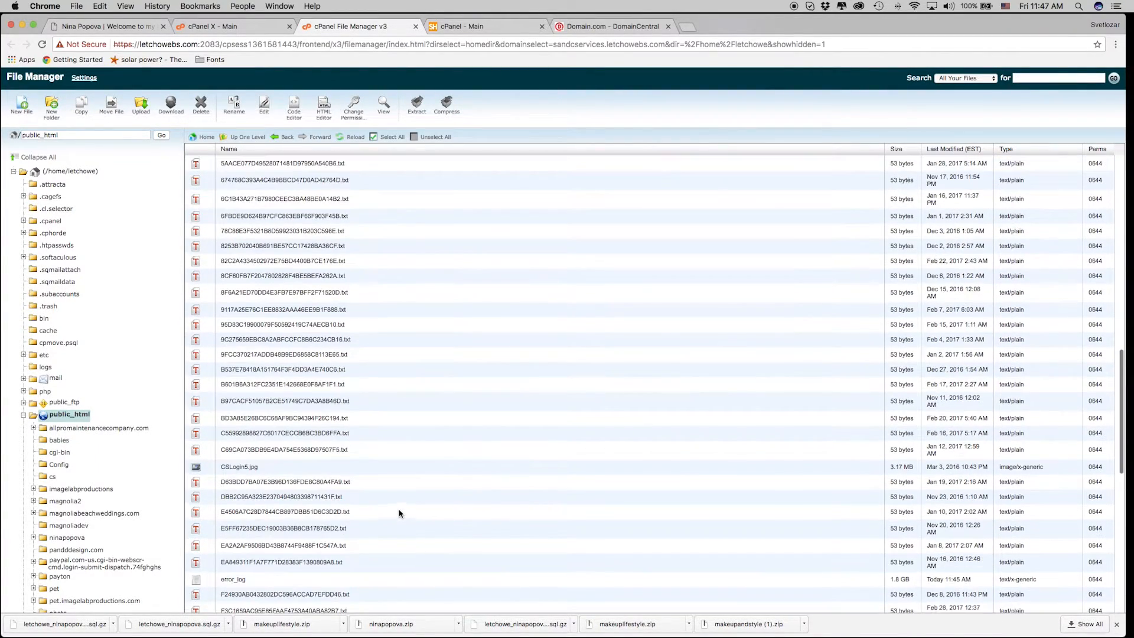
pyautogui.scroll(-6, 399, 514)
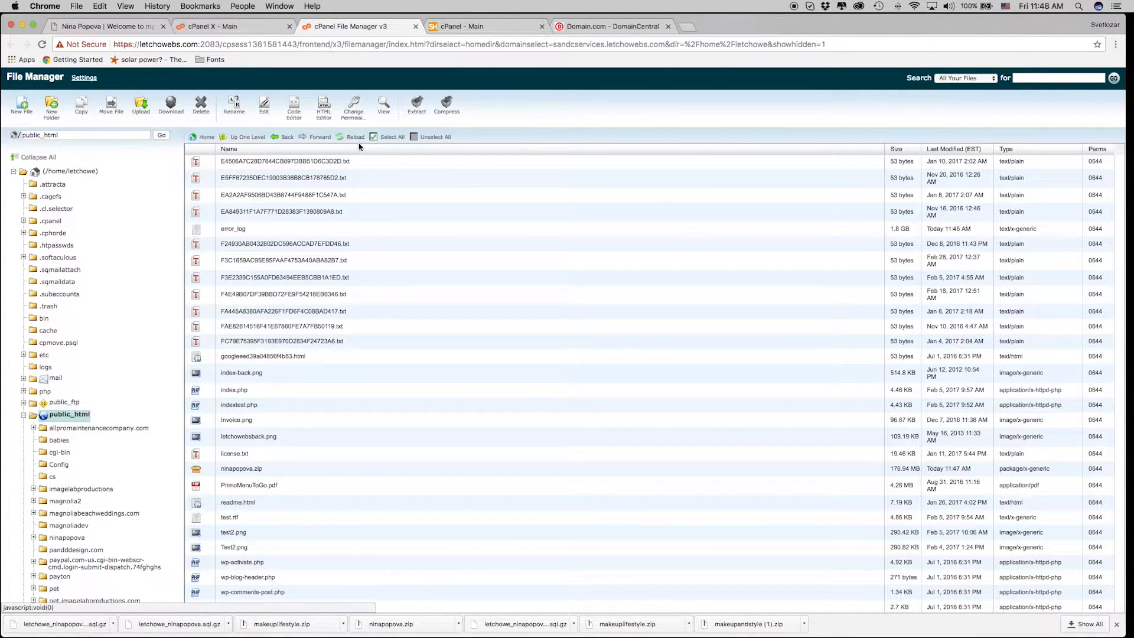
pyautogui.click(273, 468)
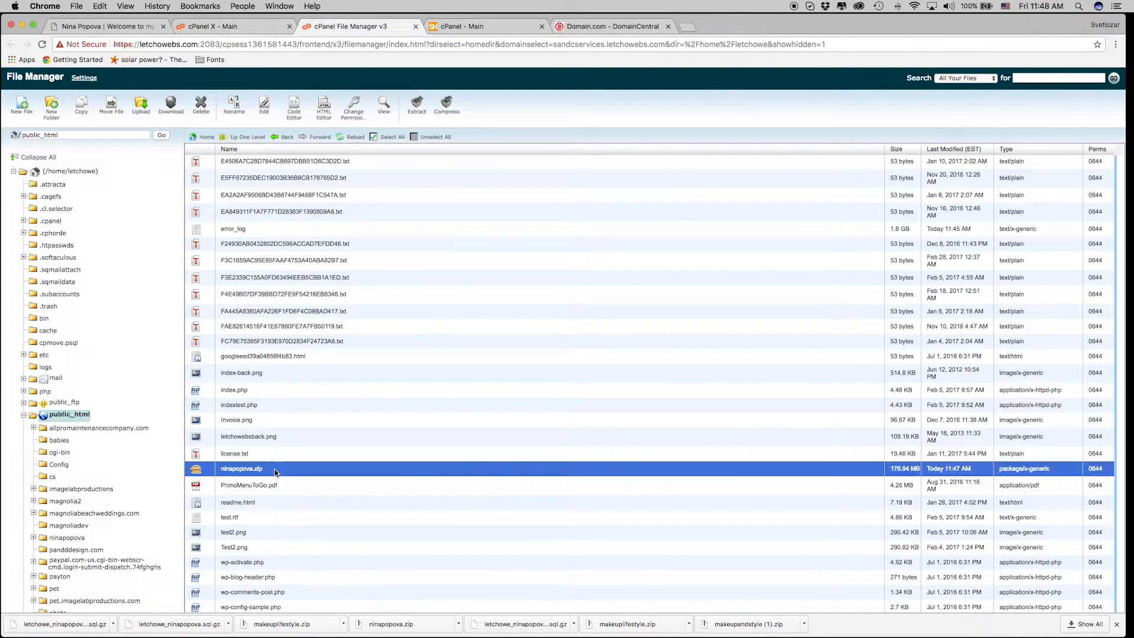
pyautogui.rightClick(305, 475)
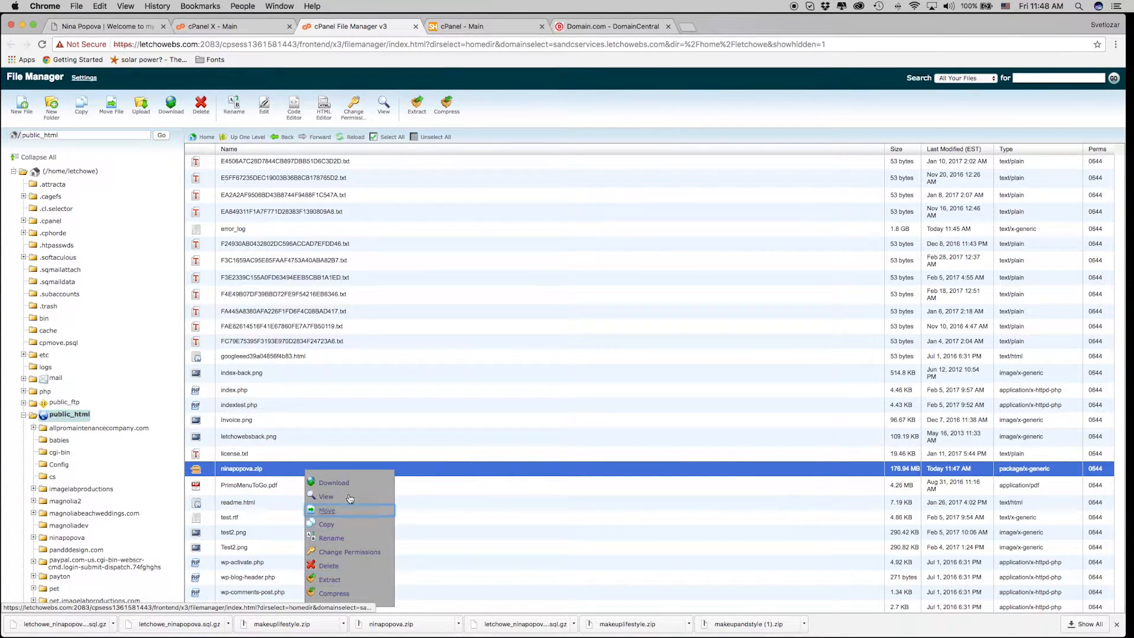
pyautogui.click(405, 486)
pyautogui.scroll(10, 404, 469)
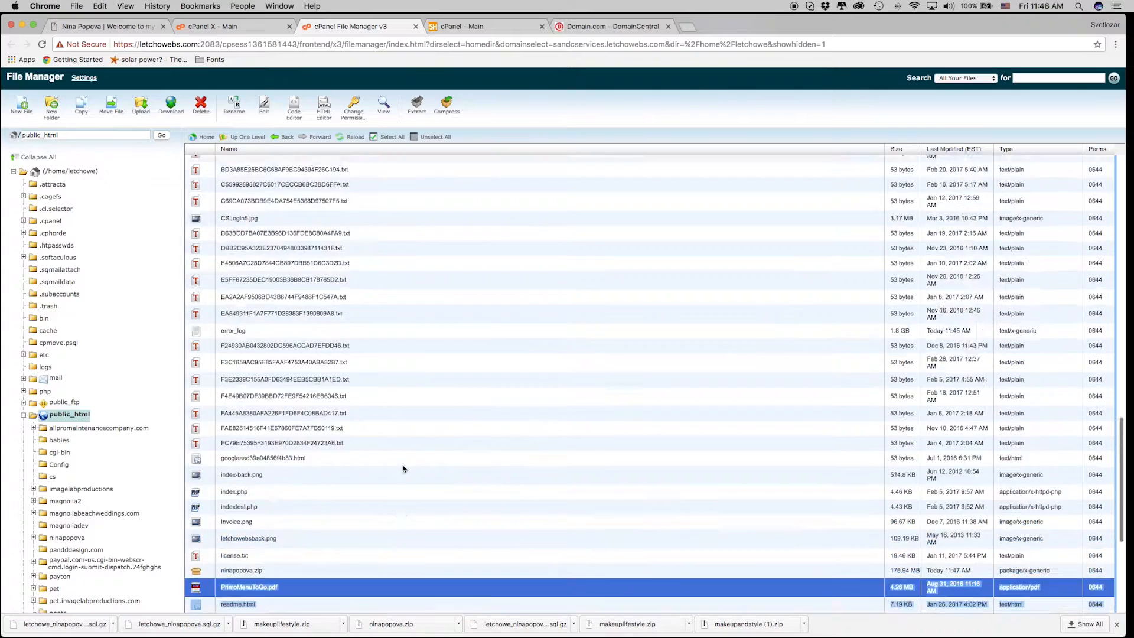
pyautogui.scroll(5, 426, 413)
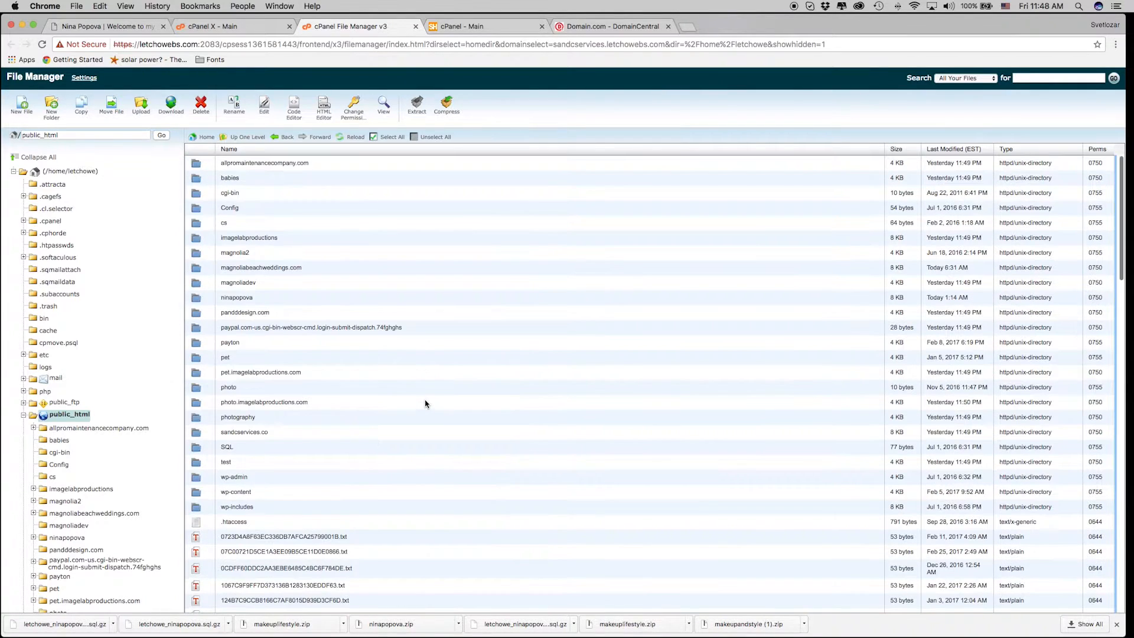
pyautogui.click(283, 137)
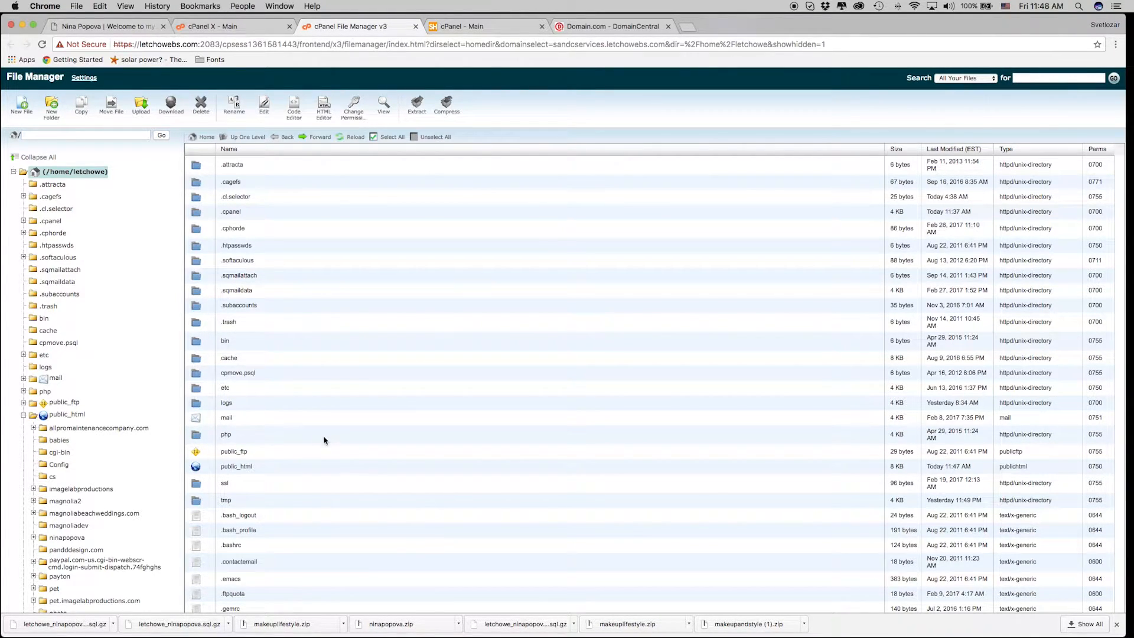
pyautogui.doubleClick(290, 423)
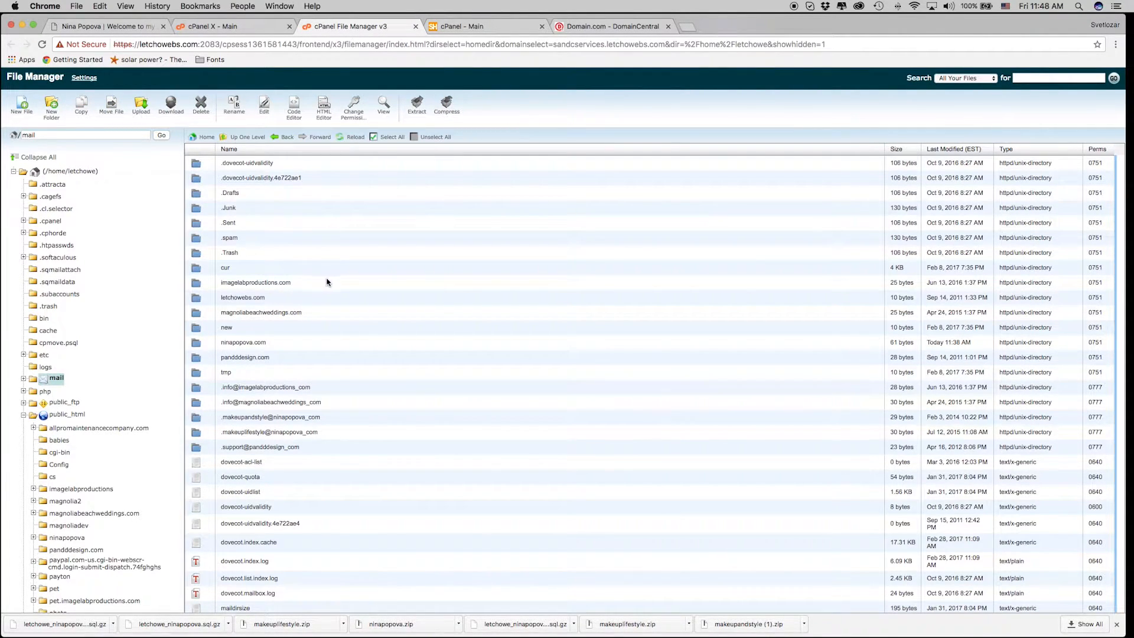
pyautogui.doubleClick(309, 346)
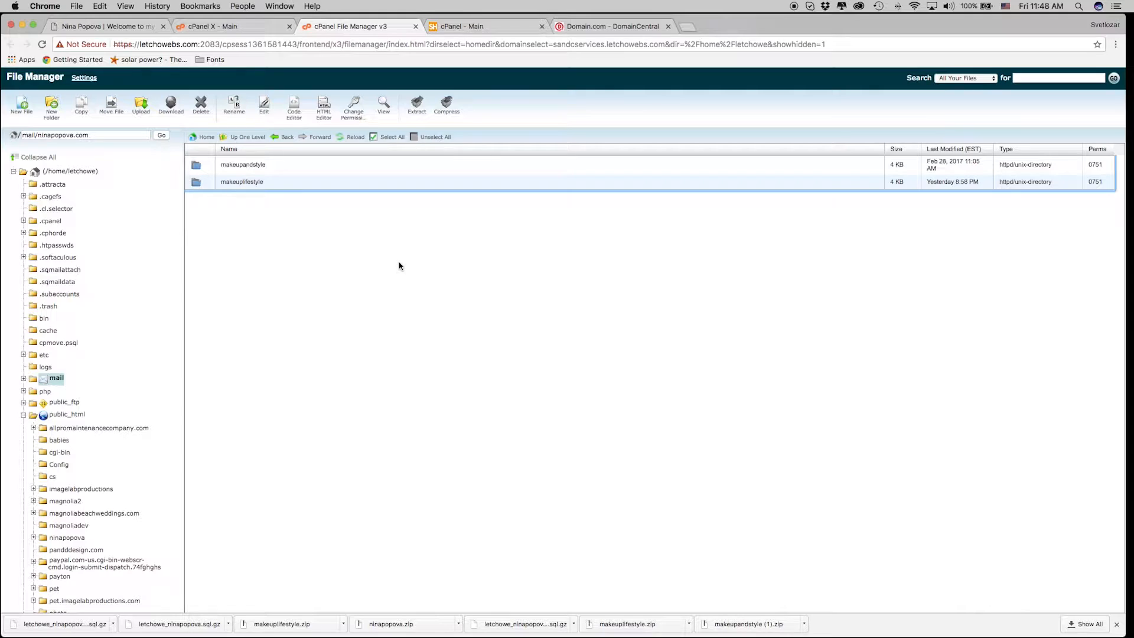
pyautogui.click(952, 180)
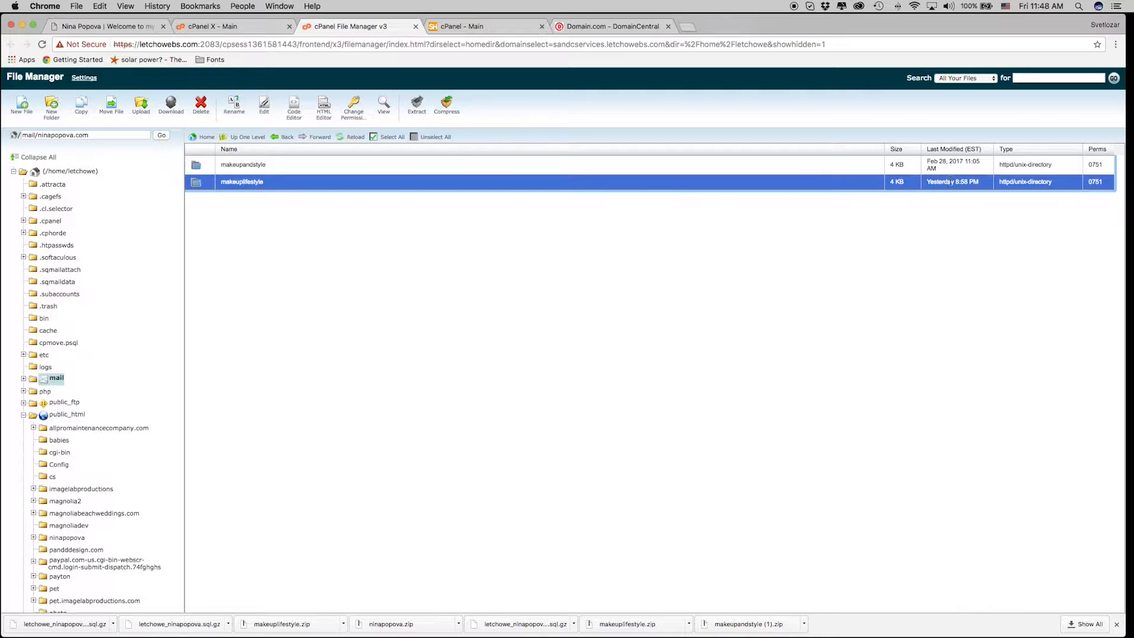
pyautogui.rightClick(738, 183)
pyautogui.click(785, 266)
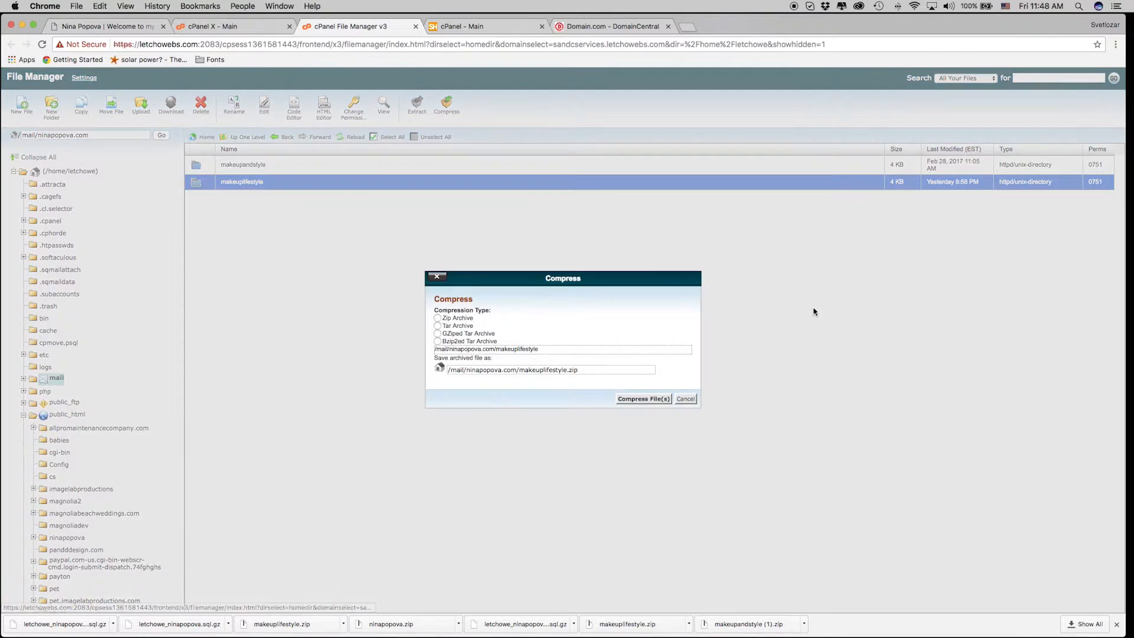
pyautogui.click(652, 399)
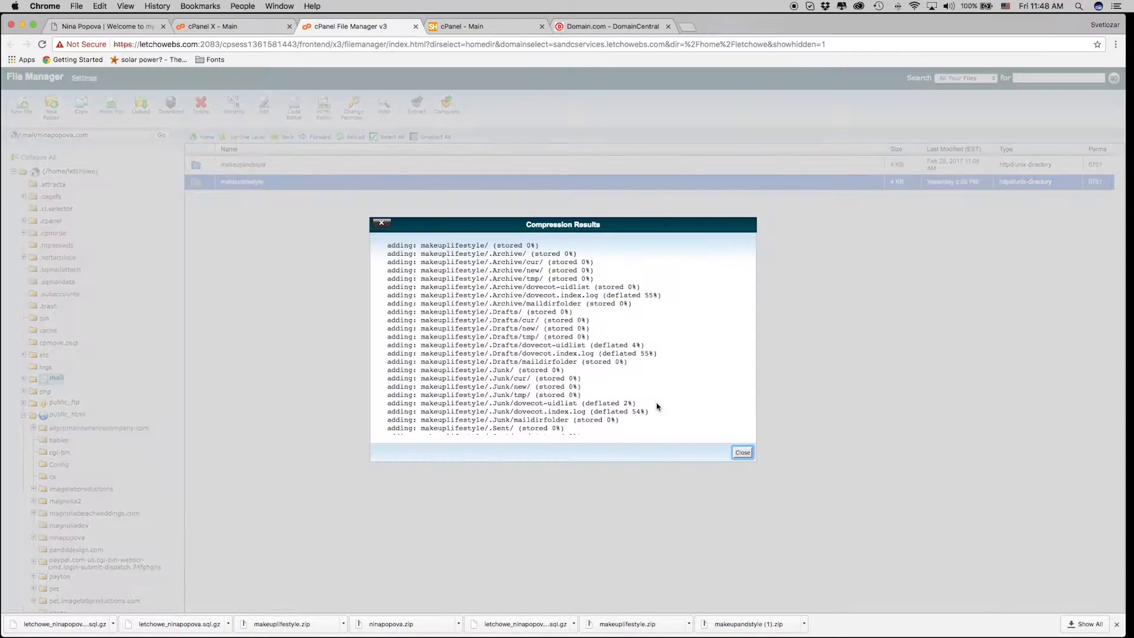
# Confirm makeuplifestyle.zip (71.99 MB) is in mail/ninapopova.com, then close the File Manager tab.
pyautogui.click(742, 452)
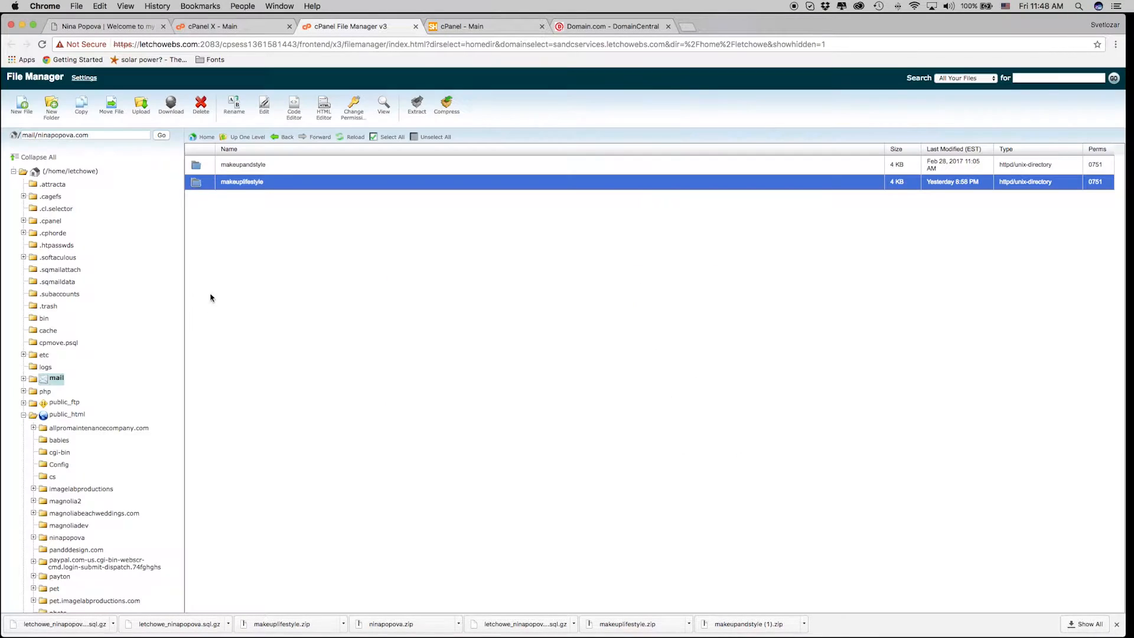
pyautogui.click(353, 138)
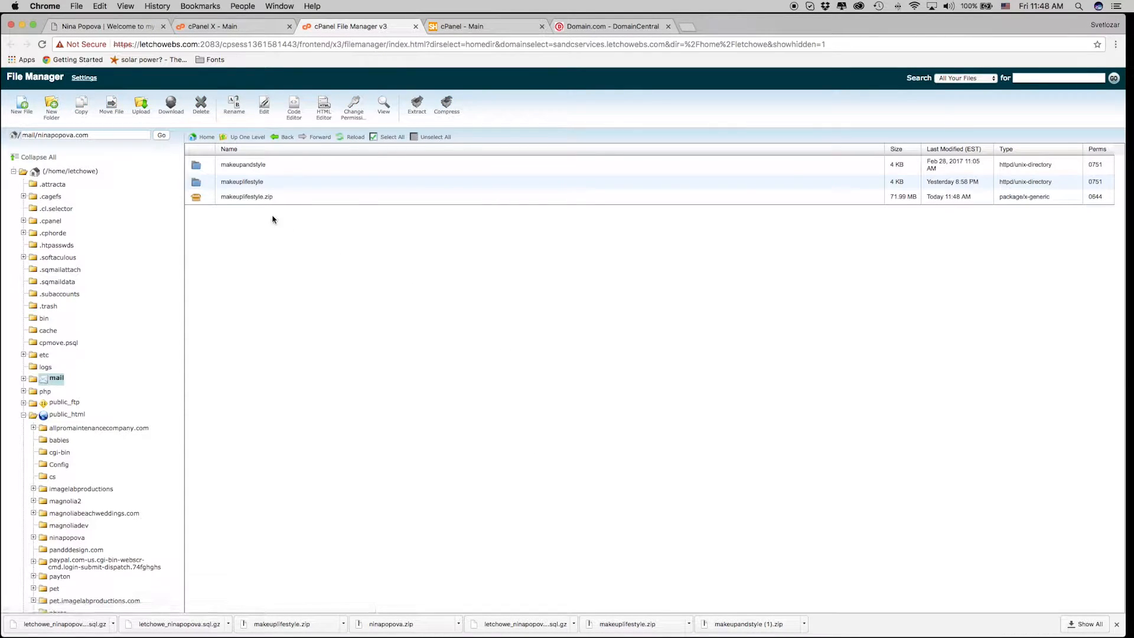
pyautogui.click(353, 198)
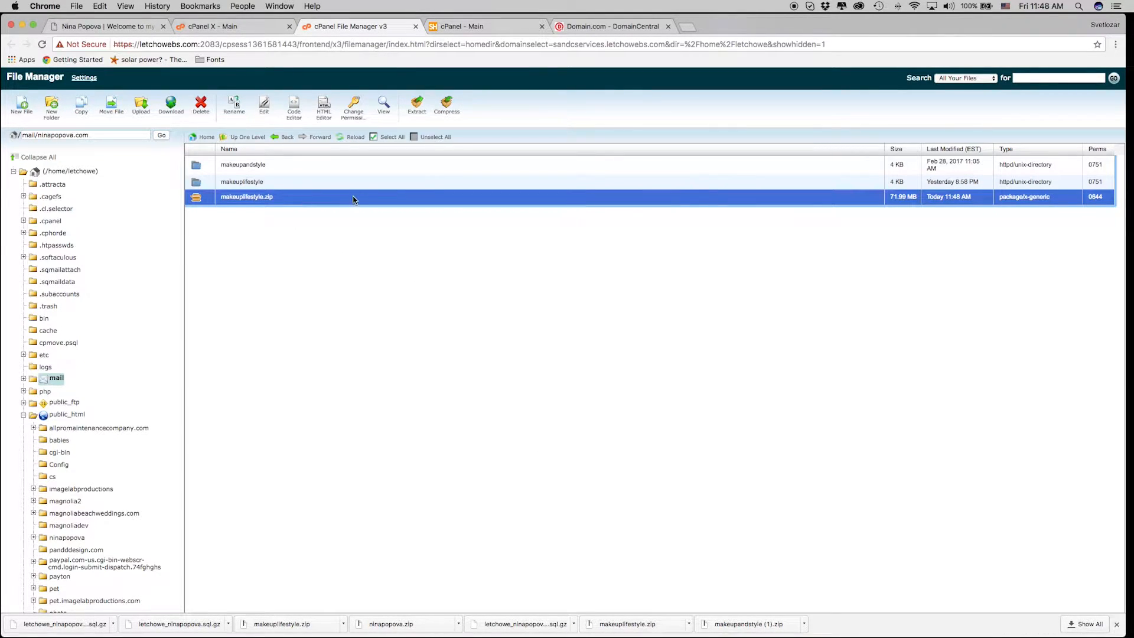
pyautogui.rightClick(321, 199)
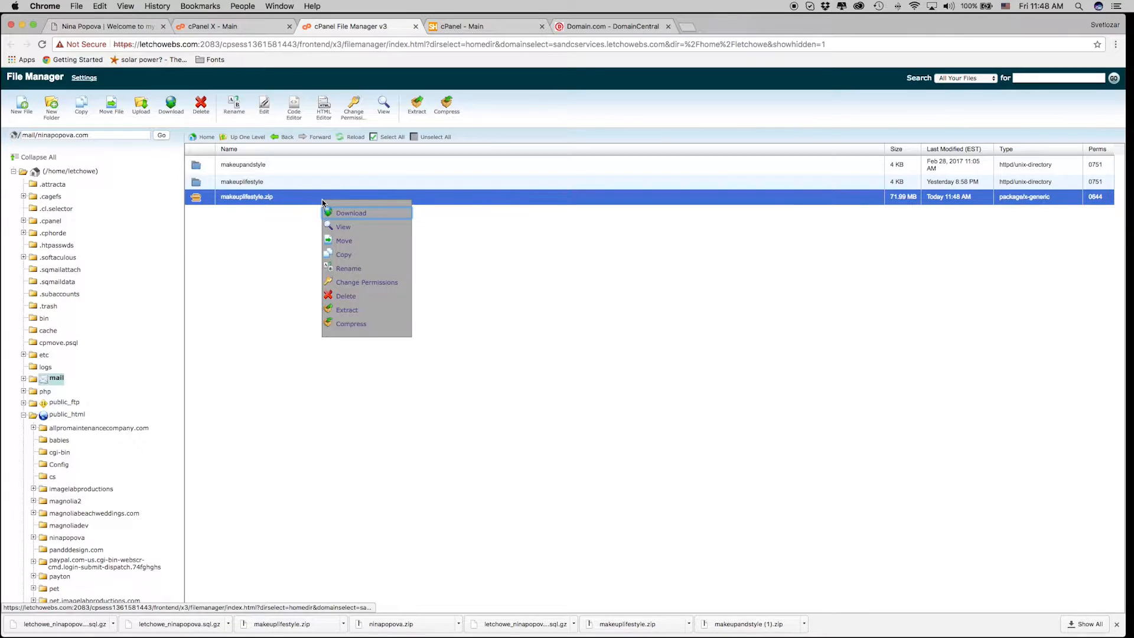
pyautogui.click(393, 218)
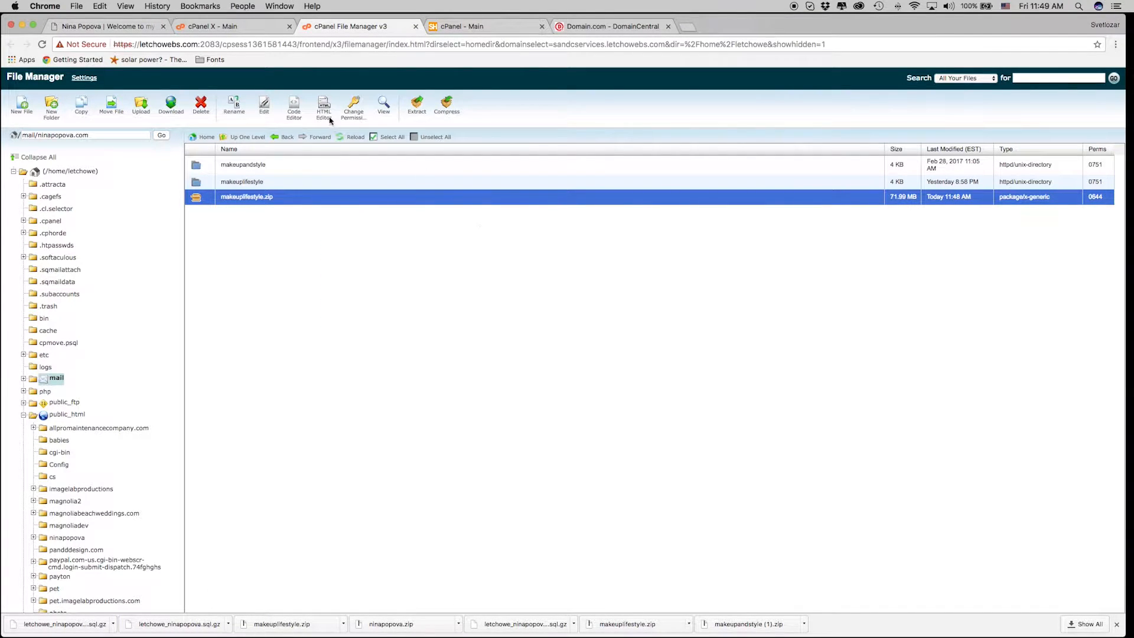
pyautogui.click(416, 26)
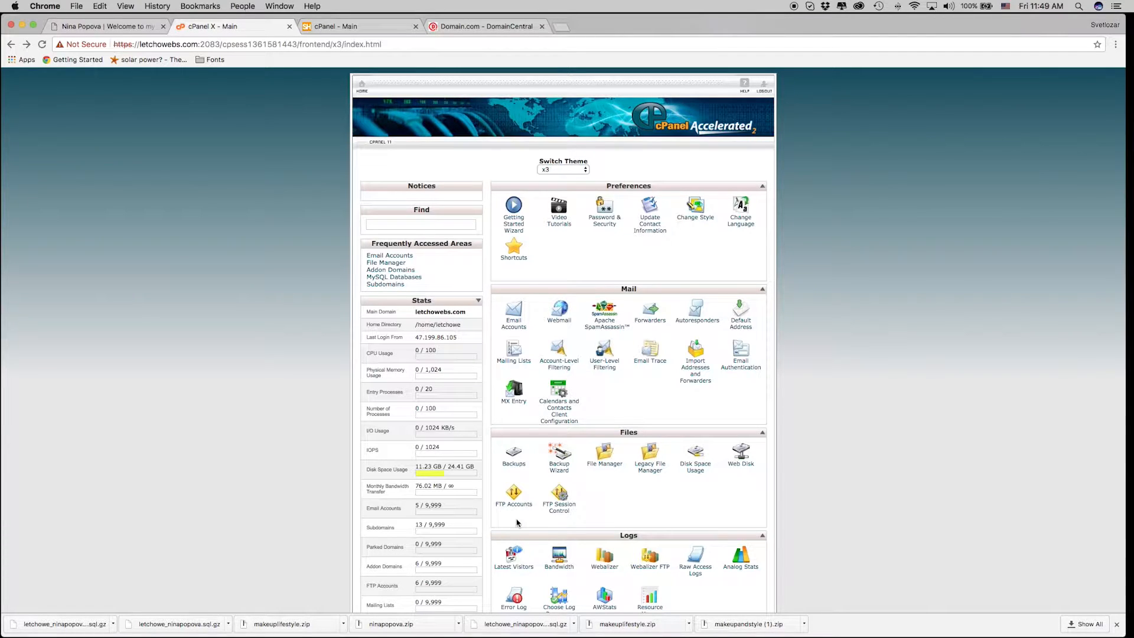
pyautogui.click(515, 465)
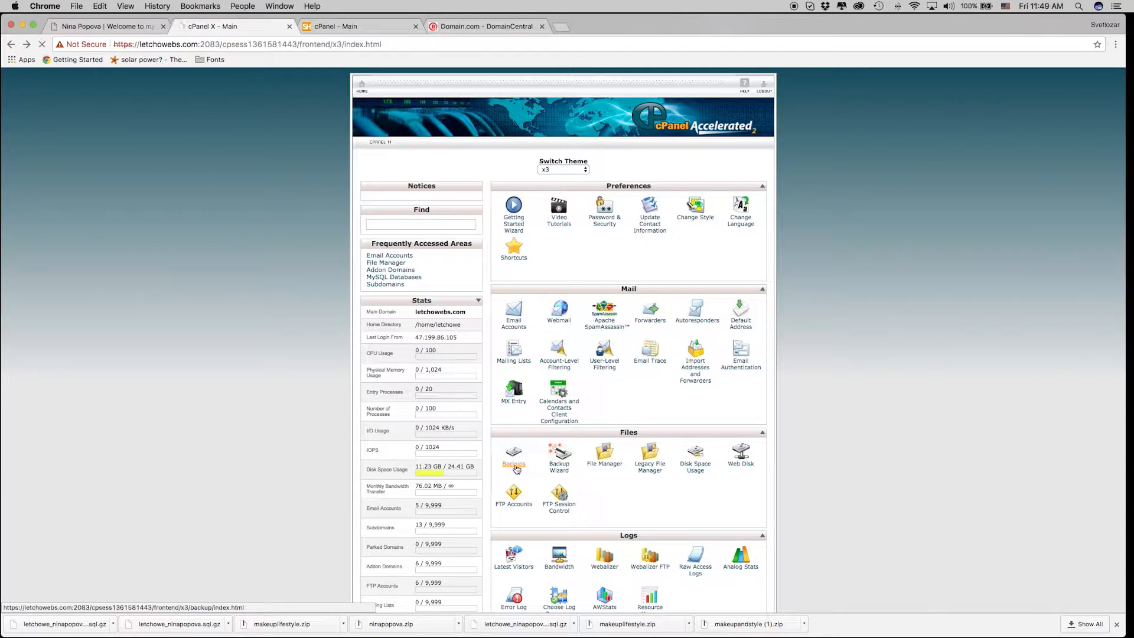
pyautogui.scroll(-2, 537, 503)
pyautogui.scroll(-2, 538, 504)
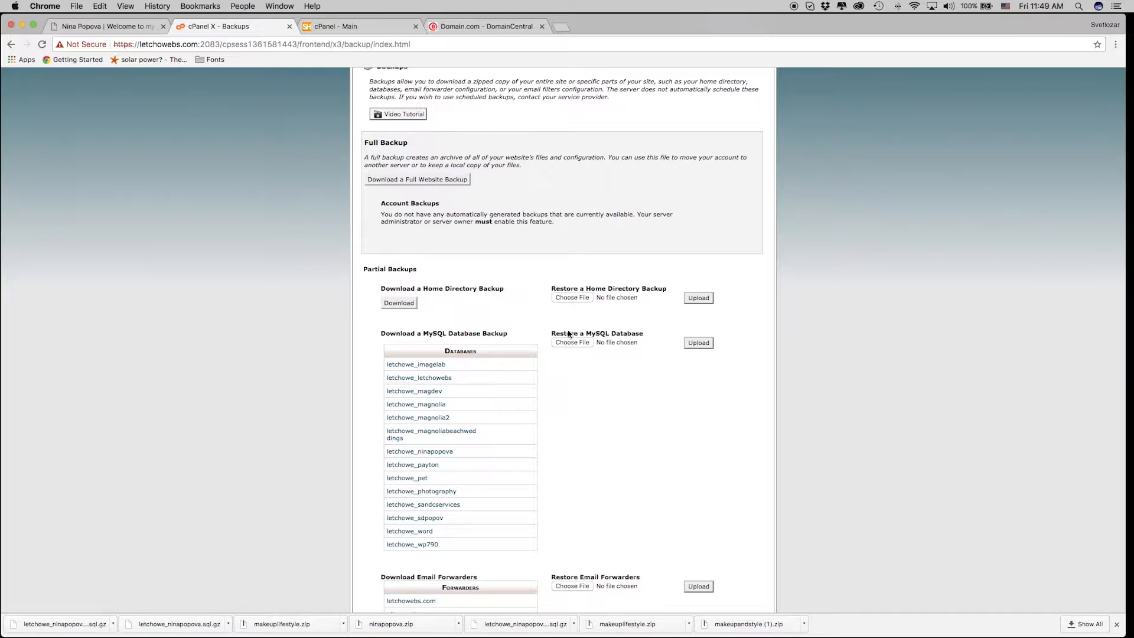
pyautogui.scroll(3, 570, 332)
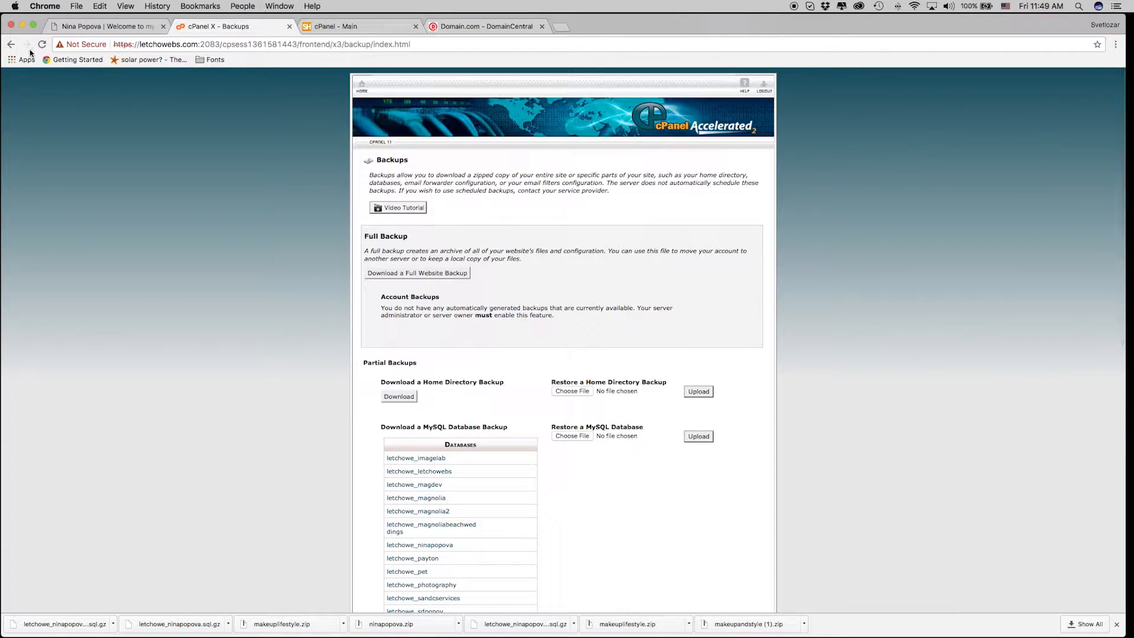
pyautogui.click(362, 85)
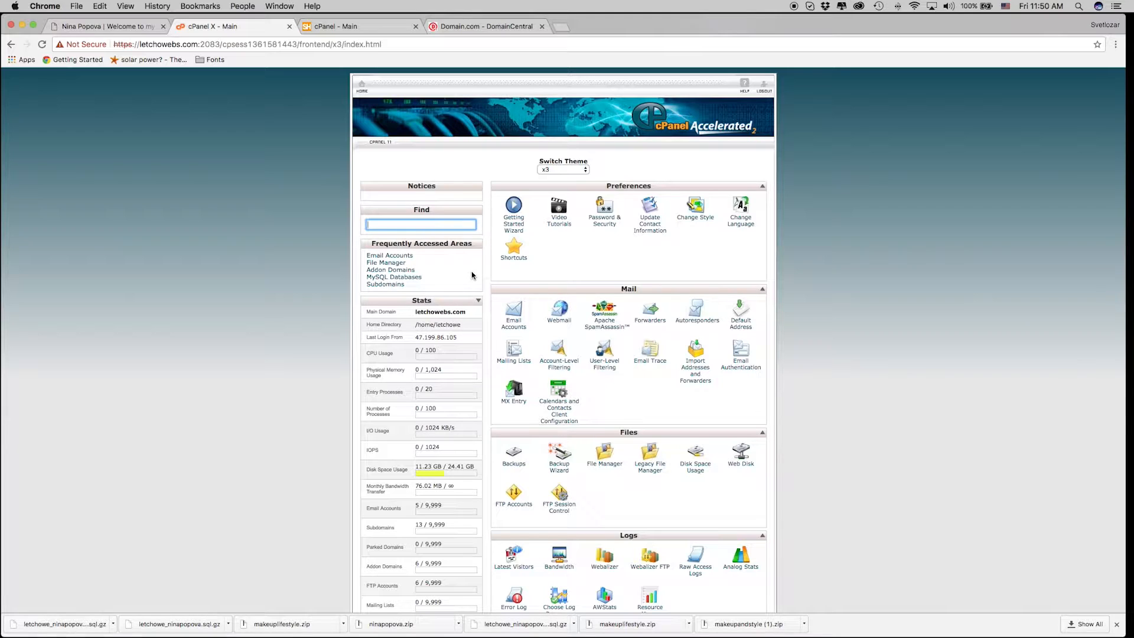
# Switch to the SuperHosting account's 'cPanel - Main' tab.
pyautogui.click(362, 29)
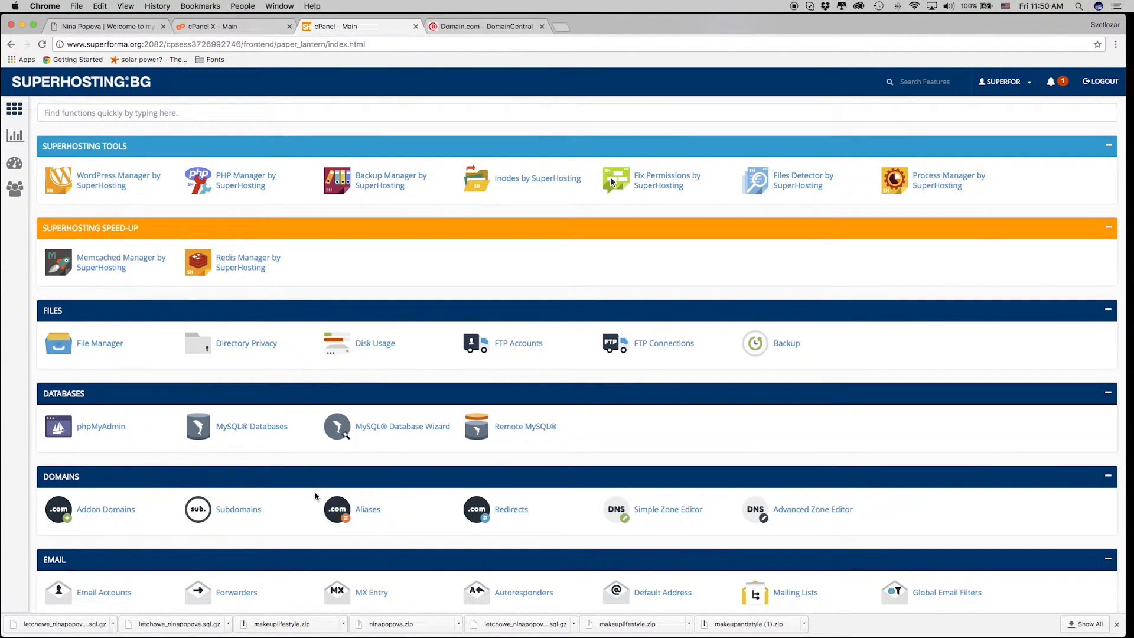
# Find Addon Domains by searching 'ad' and enter ninapopova.com as the new domain.
pyautogui.click(254, 114)
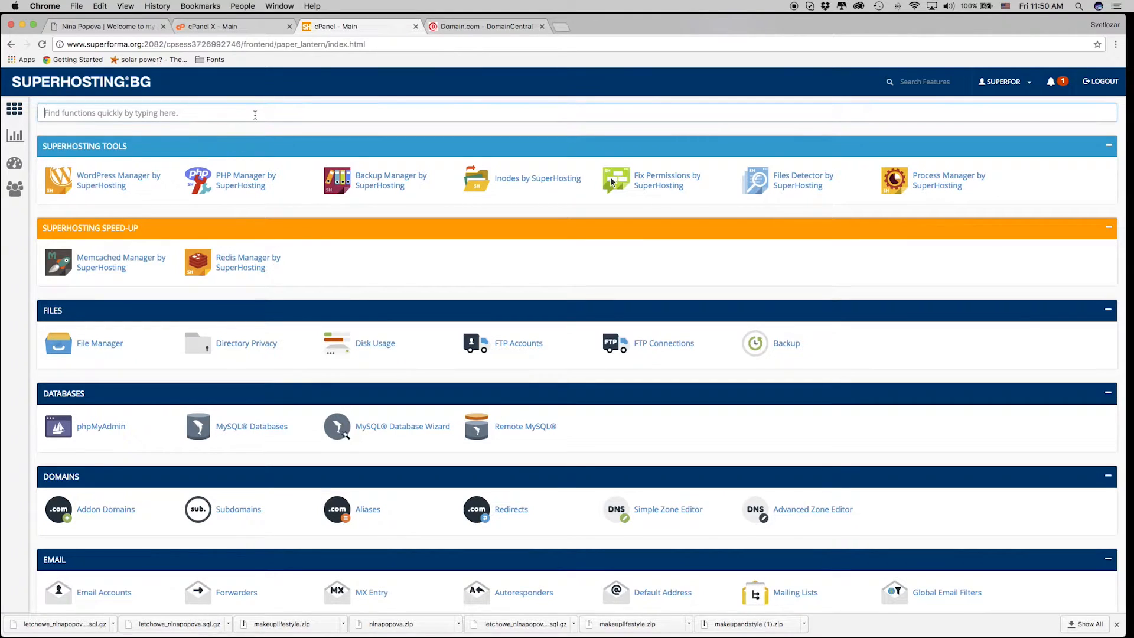
pyautogui.write('ad')
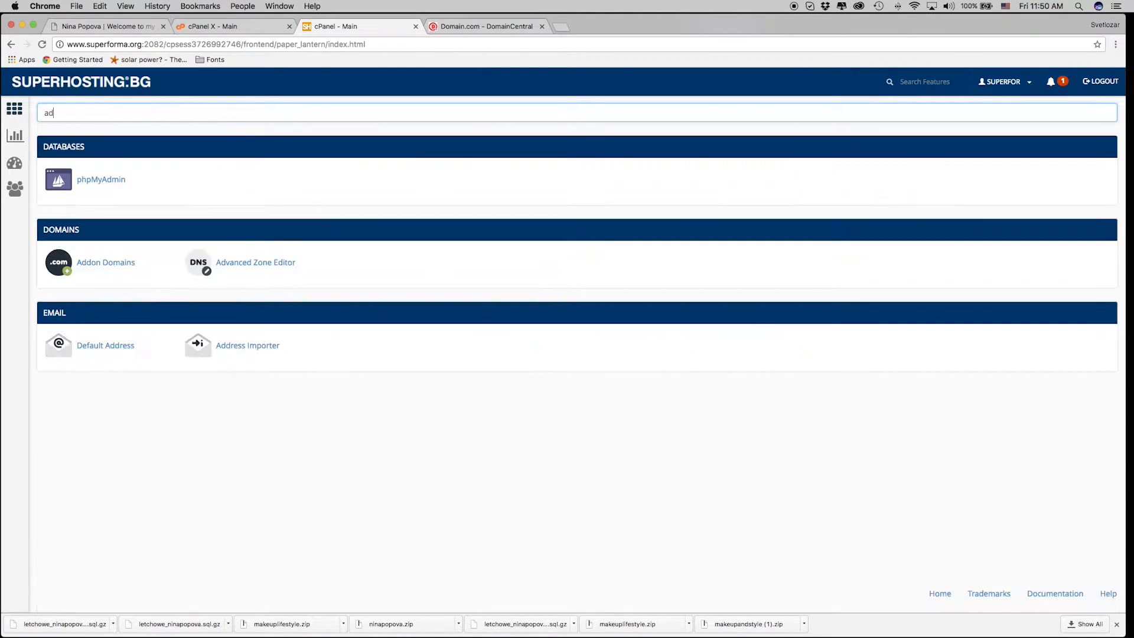
pyautogui.click(129, 266)
pyautogui.click(129, 231)
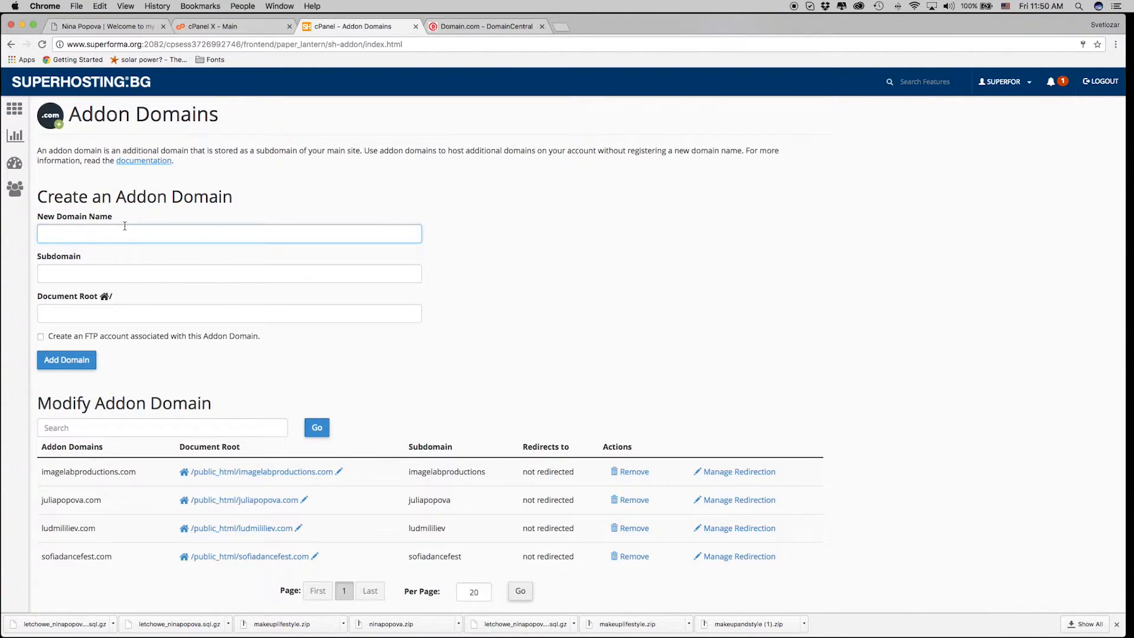
pyautogui.write('nin')
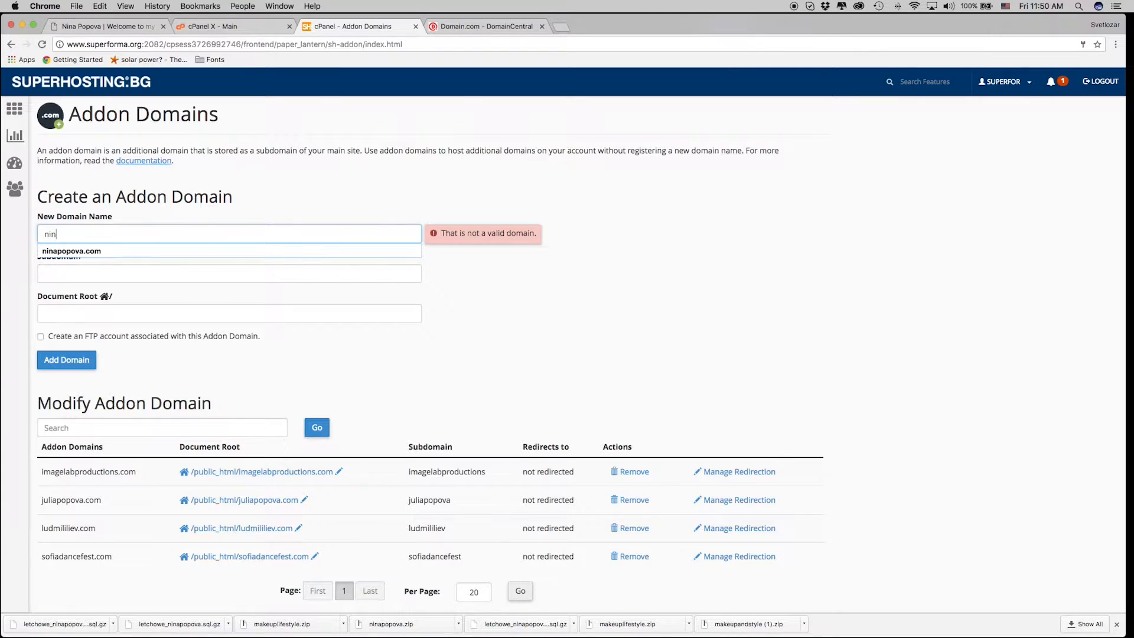
pyautogui.write('a')
pyautogui.click(122, 250)
pyautogui.click(134, 275)
pyautogui.press('Tab')
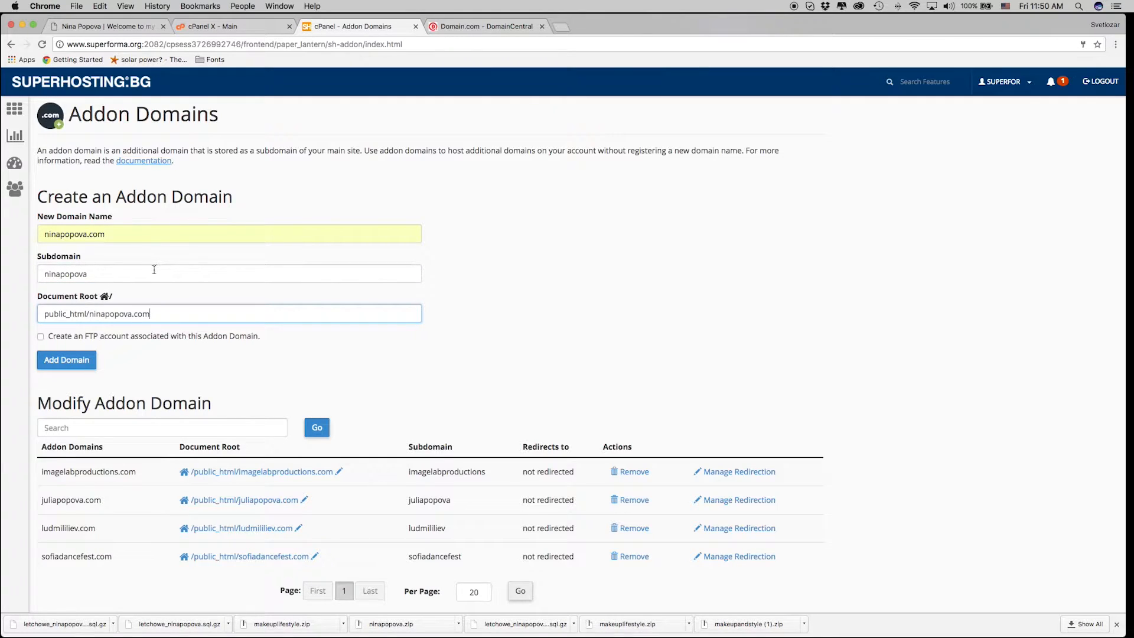
pyautogui.click(51, 272)
pyautogui.click(152, 314)
pyautogui.click(135, 275)
pyautogui.click(164, 314)
pyautogui.moveTo(151, 314); pyautogui.dragTo(115, 314)
pyautogui.click(141, 313)
pyautogui.click(56, 362)
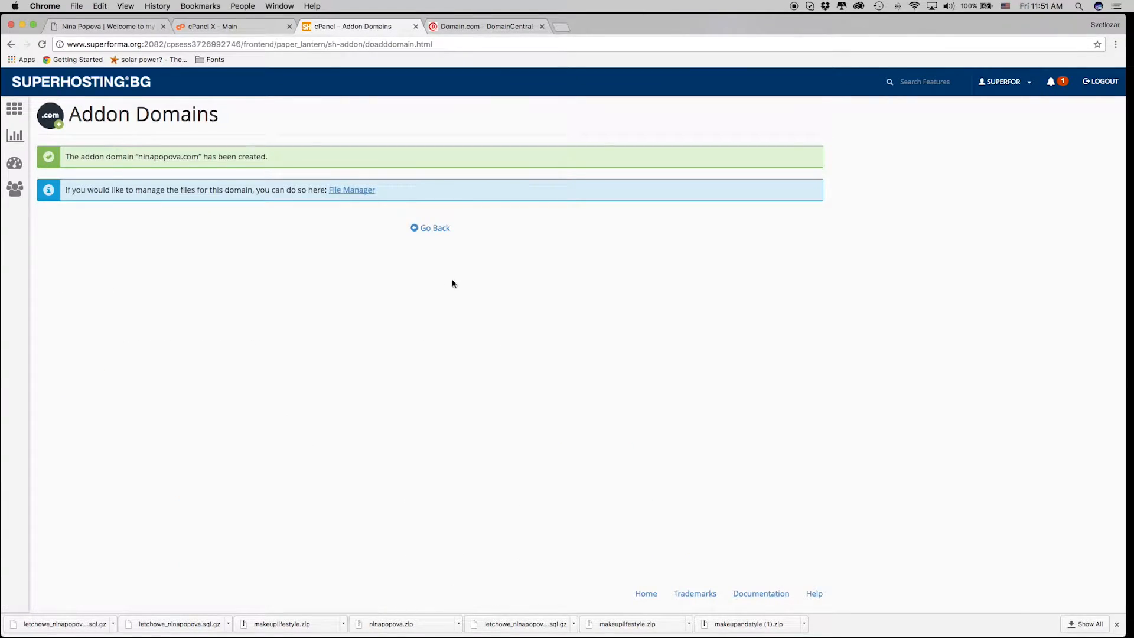
# Return to the SuperHosting cPanel home page and launch File Manager.
pyautogui.click(429, 228)
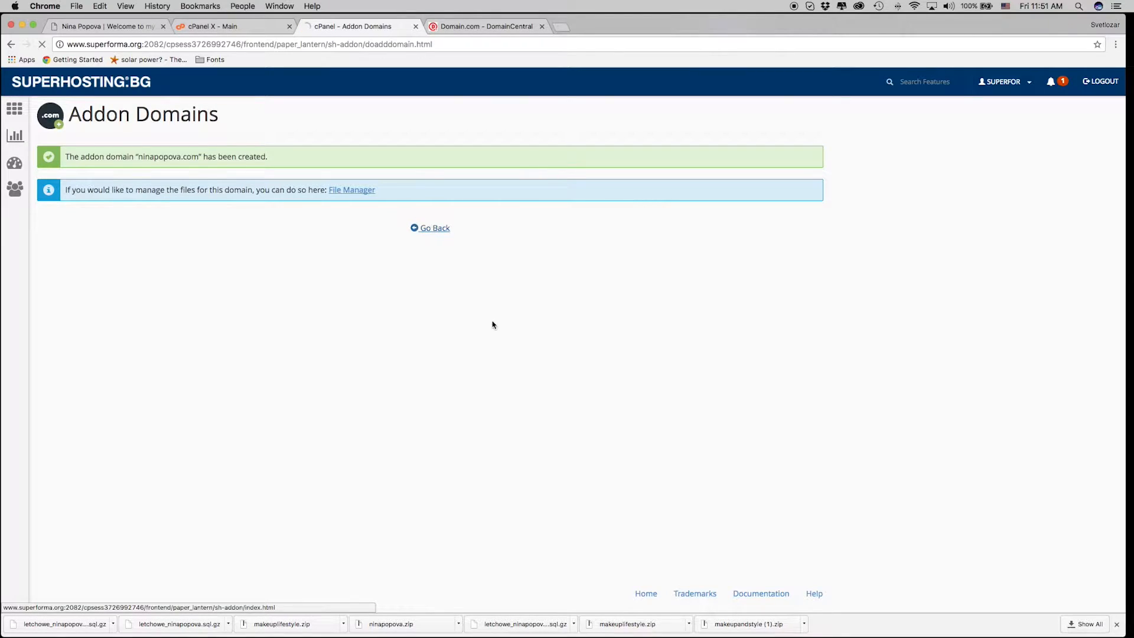
pyautogui.click(14, 114)
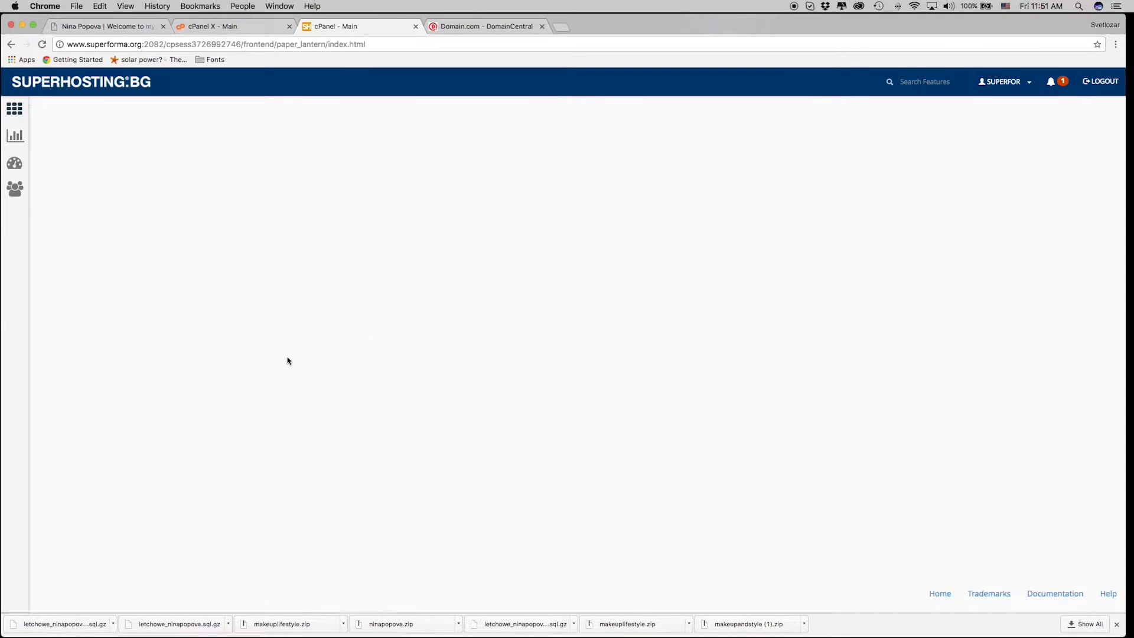
pyautogui.click(19, 116)
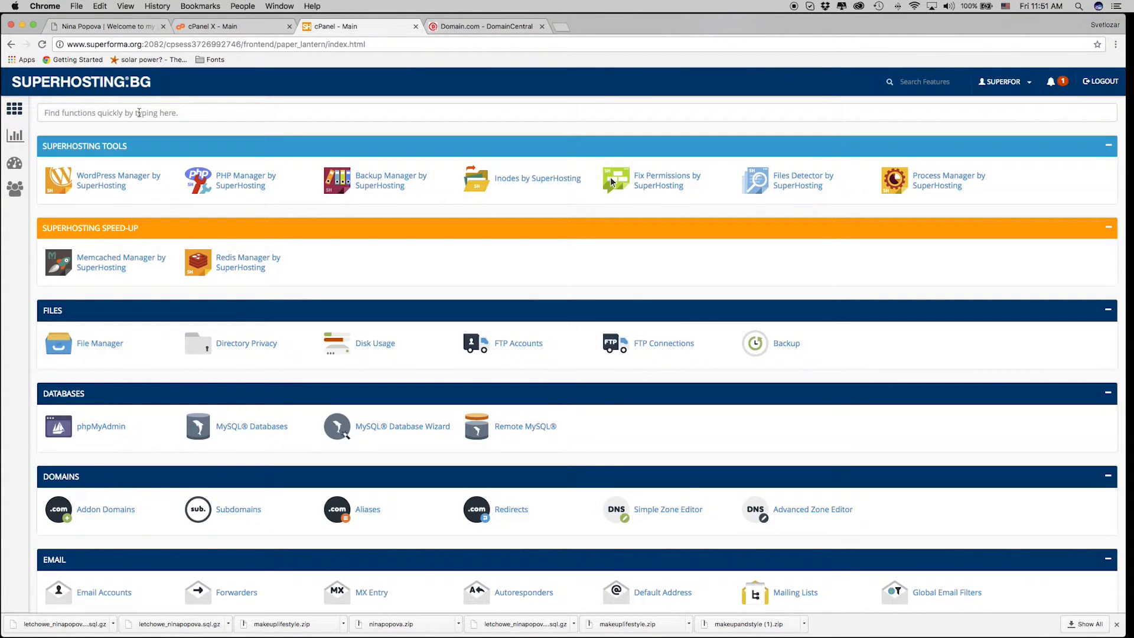
pyautogui.click(96, 343)
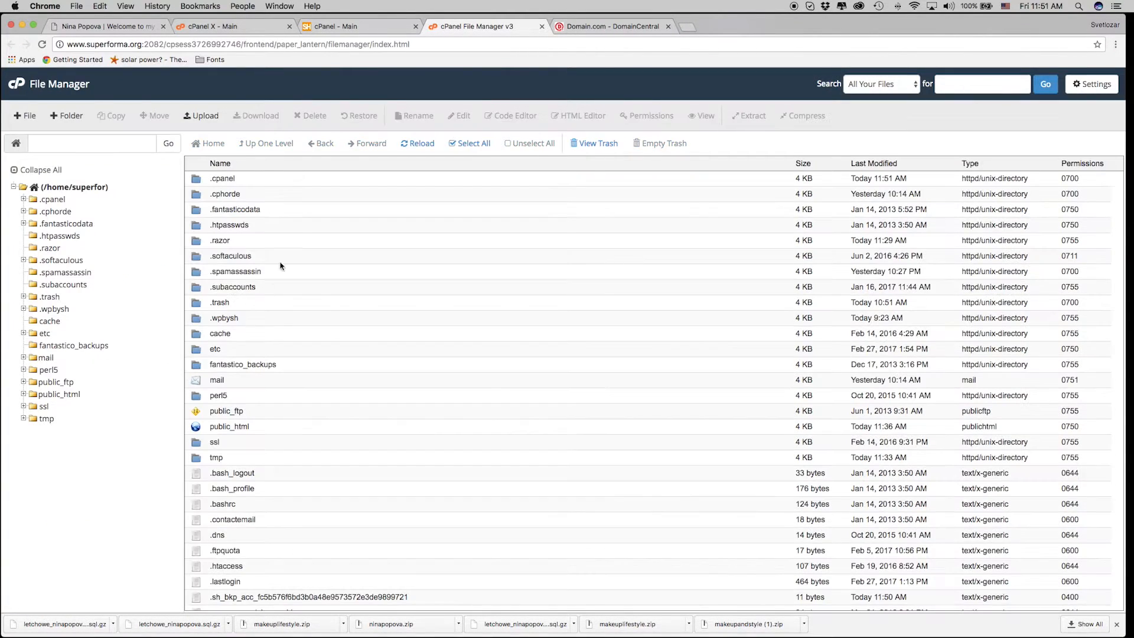
# Open public_html/ninapopova.com, containing only cgi-bin, and bring FileZilla back over the browser.
pyautogui.doubleClick(258, 427)
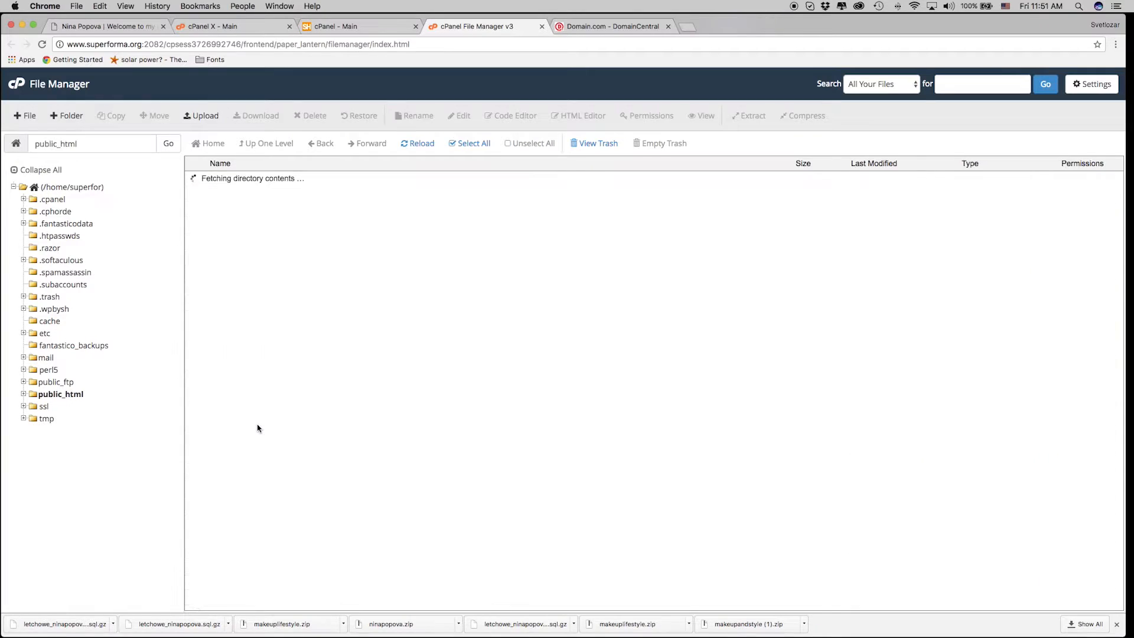
pyautogui.click(225, 289)
pyautogui.click(292, 288)
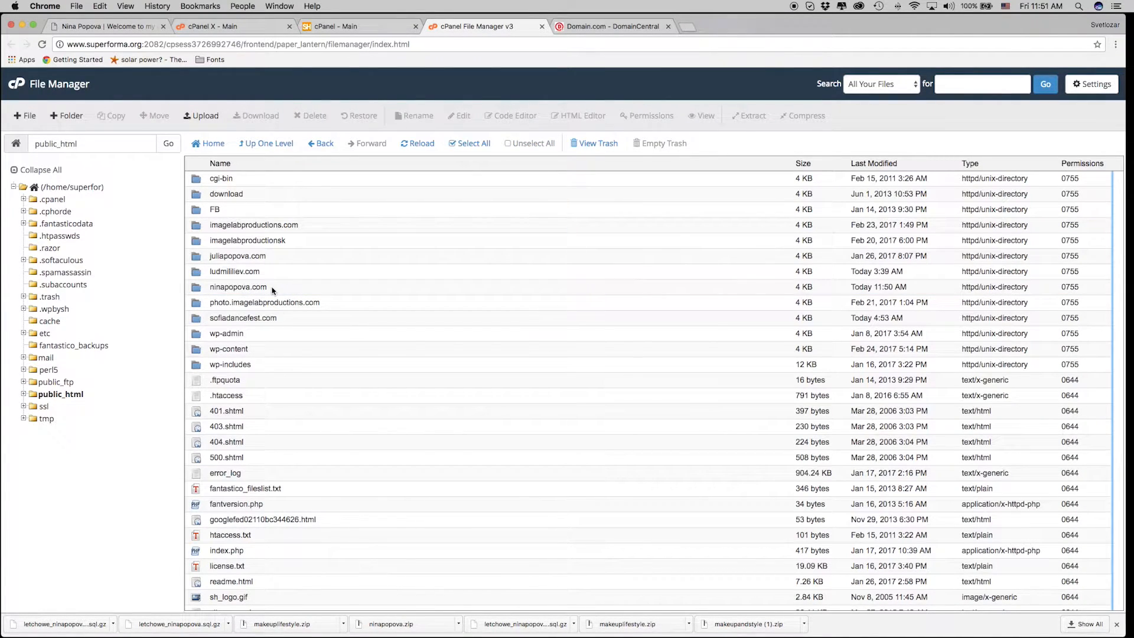
pyautogui.doubleClick(272, 288)
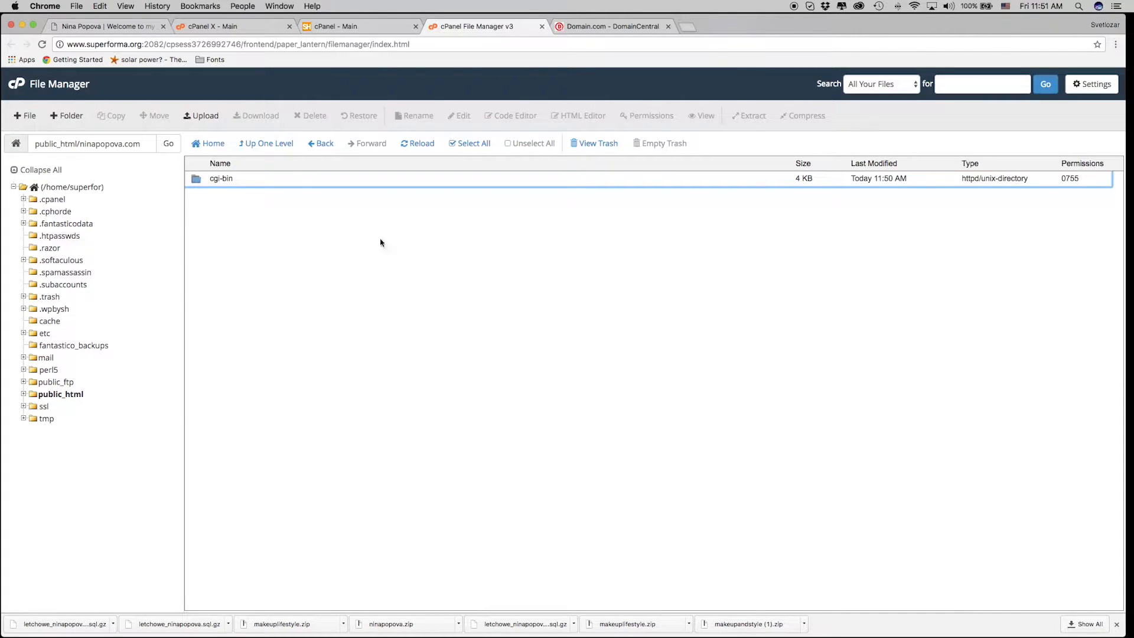
pyautogui.click(247, 259)
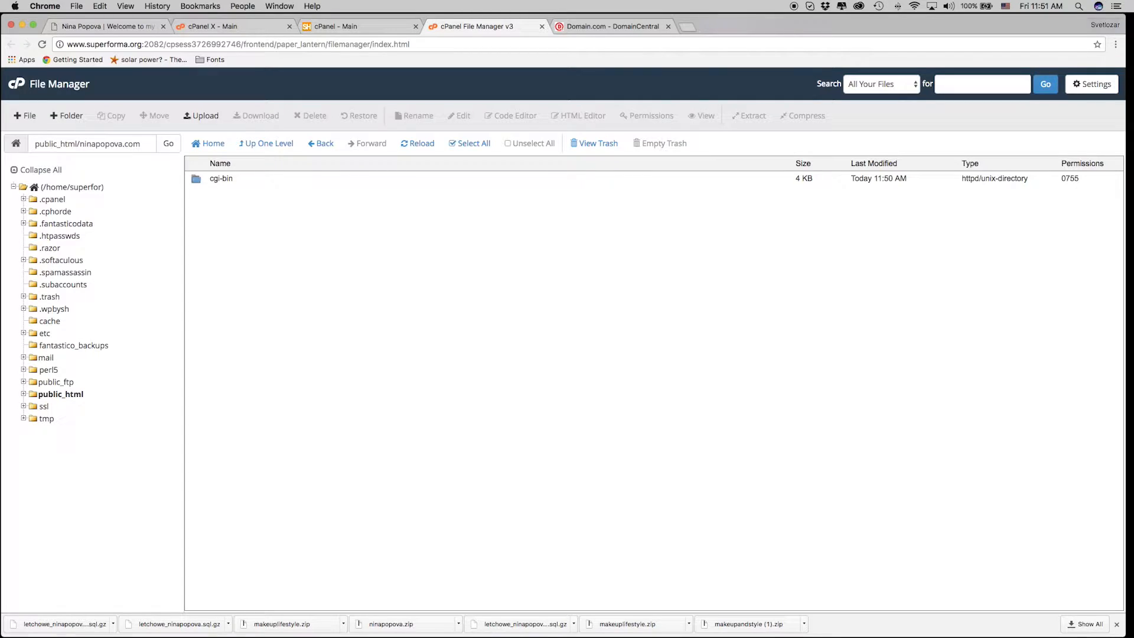
pyautogui.moveTo(1133, 82); pyautogui.dragTo(619, 103)
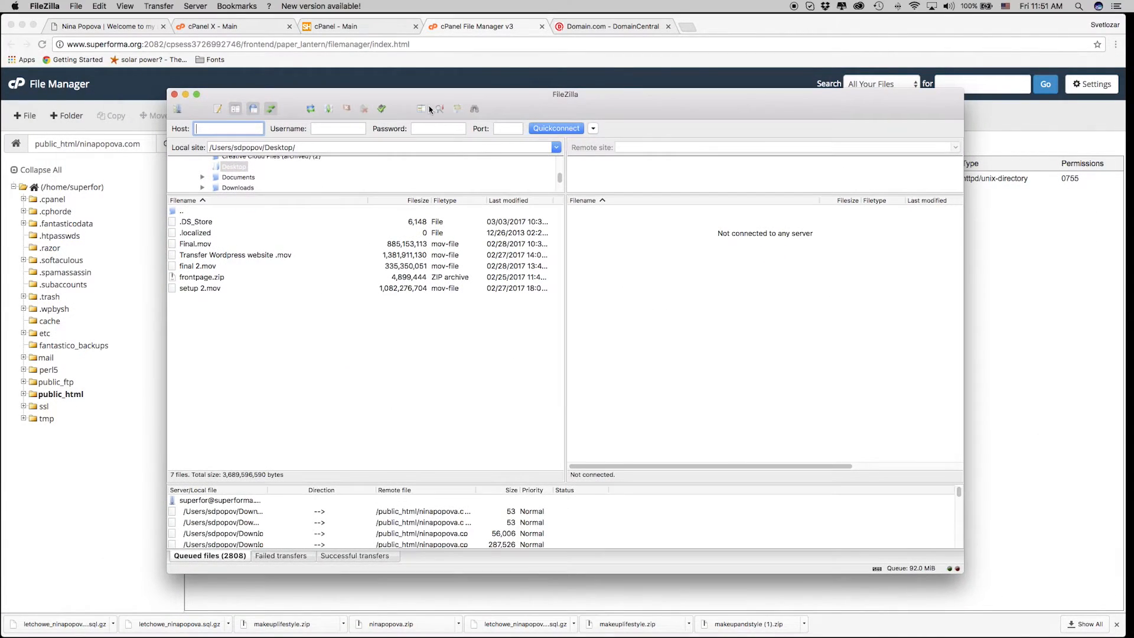
# Connect FileZilla to the saved Superforma site, accepting the server certificate.
pyautogui.click(177, 109)
pyautogui.click(459, 329)
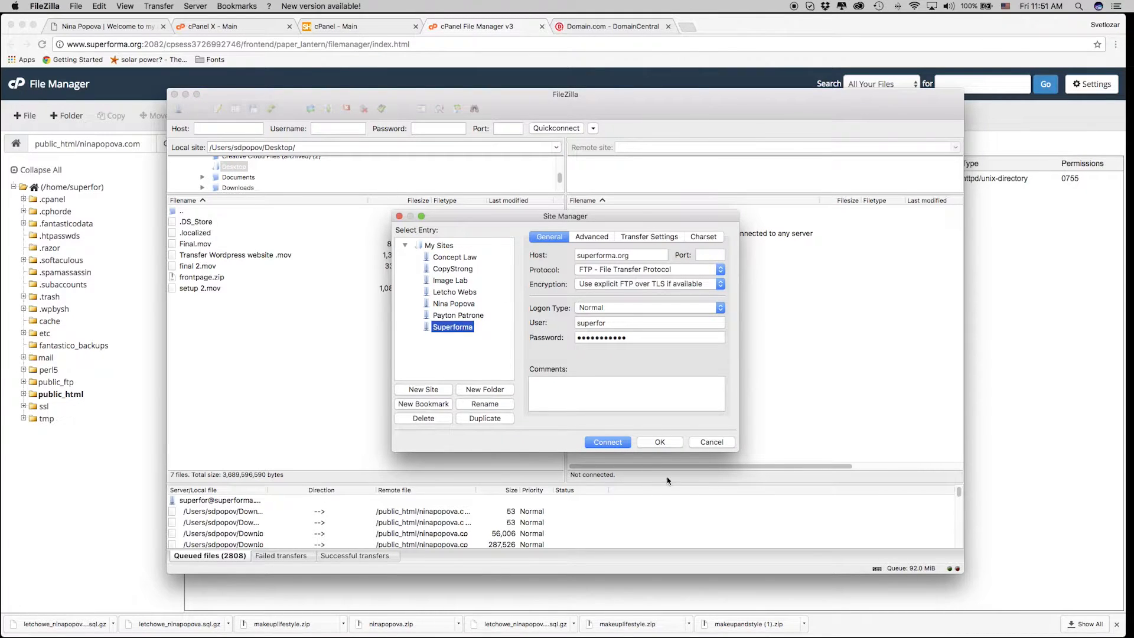
pyautogui.click(616, 443)
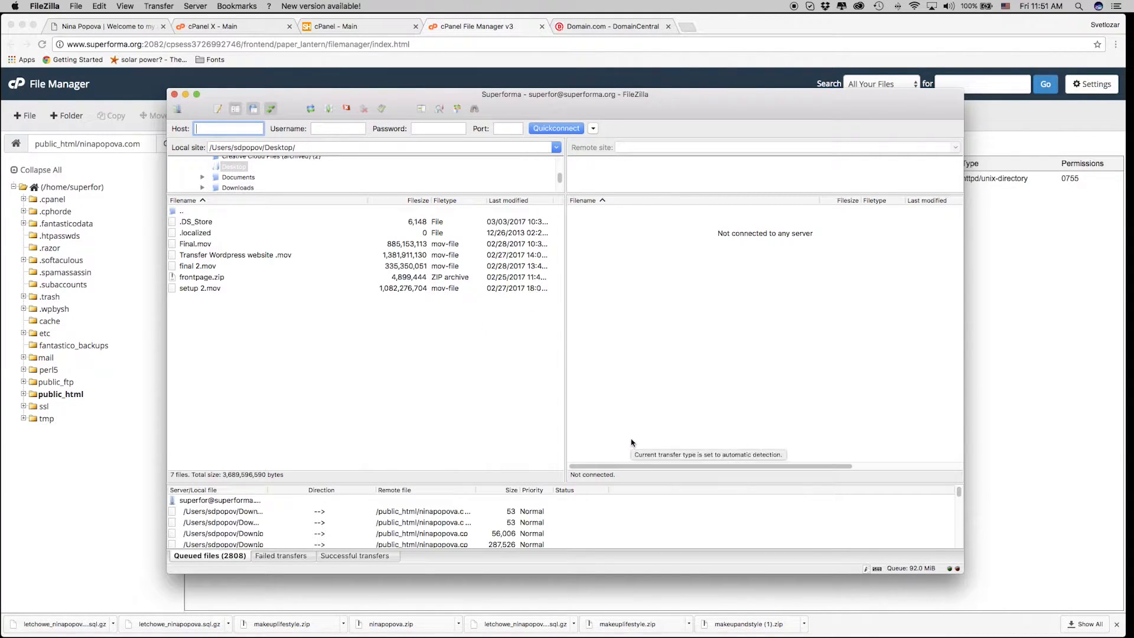
pyautogui.click(806, 493)
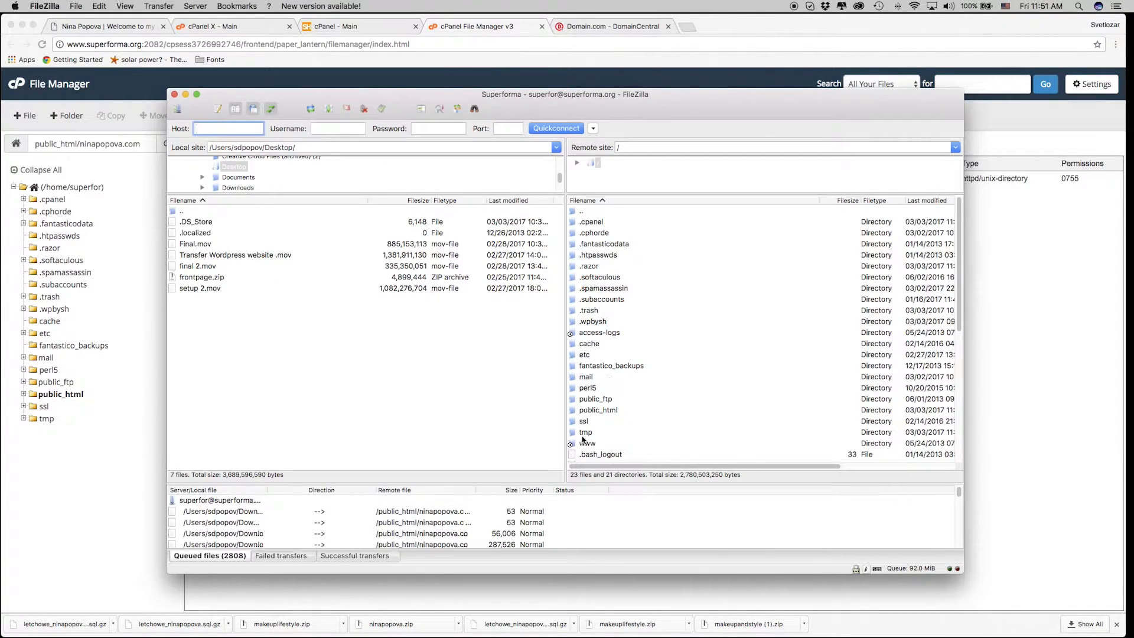
# Browse the remote pane to /public_html/ninapopova.com.
pyautogui.click(626, 413)
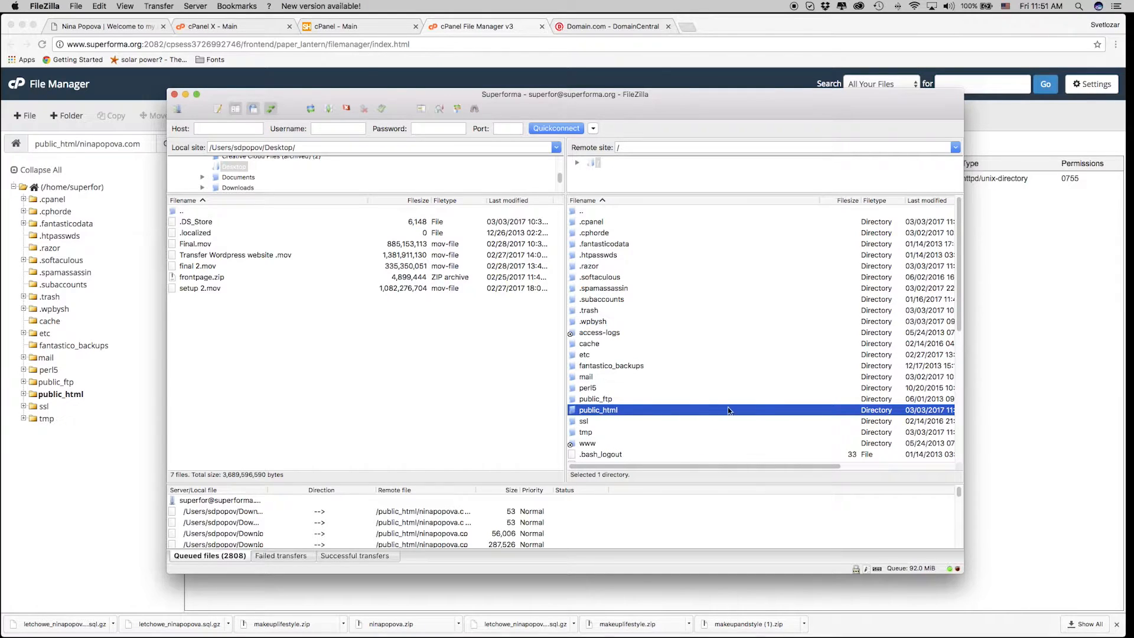
pyautogui.doubleClick(757, 410)
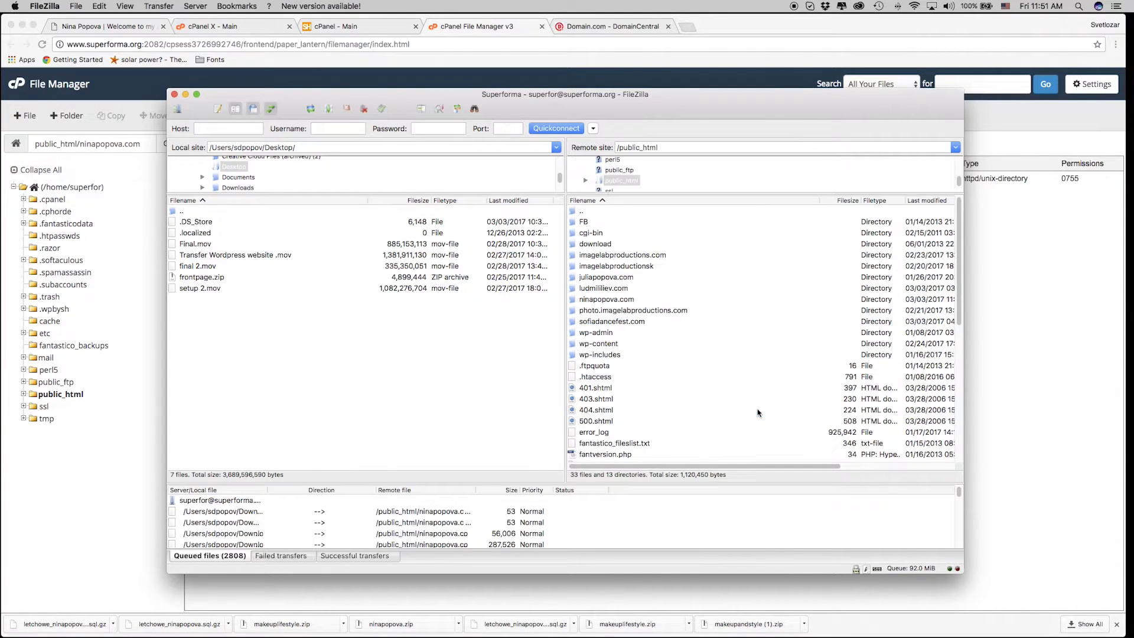
pyautogui.click(608, 301)
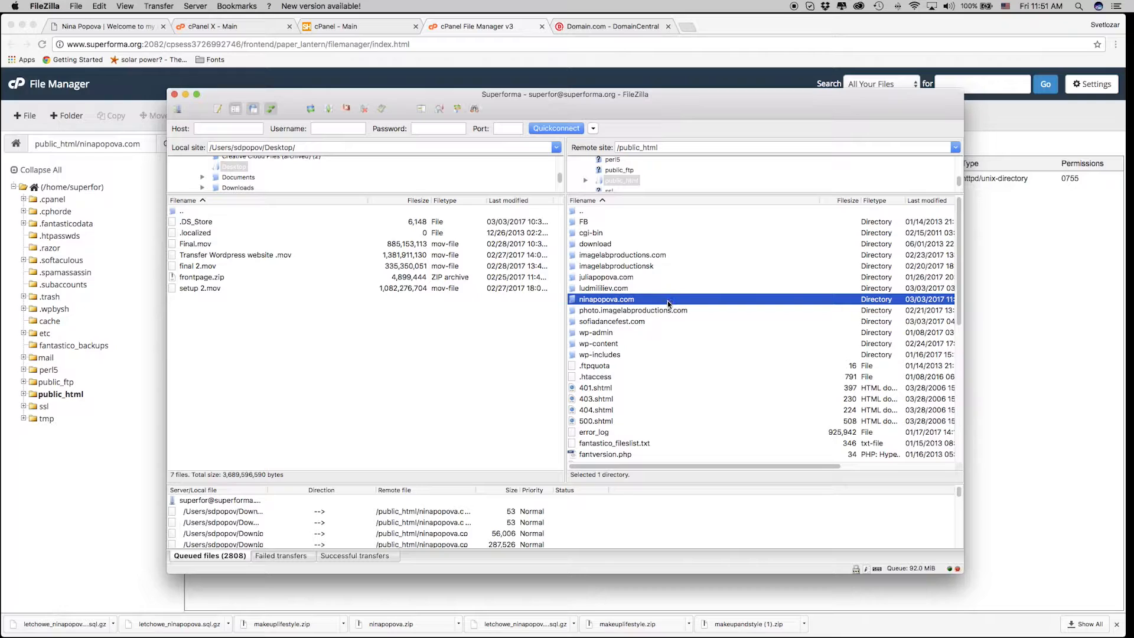
pyautogui.doubleClick(667, 300)
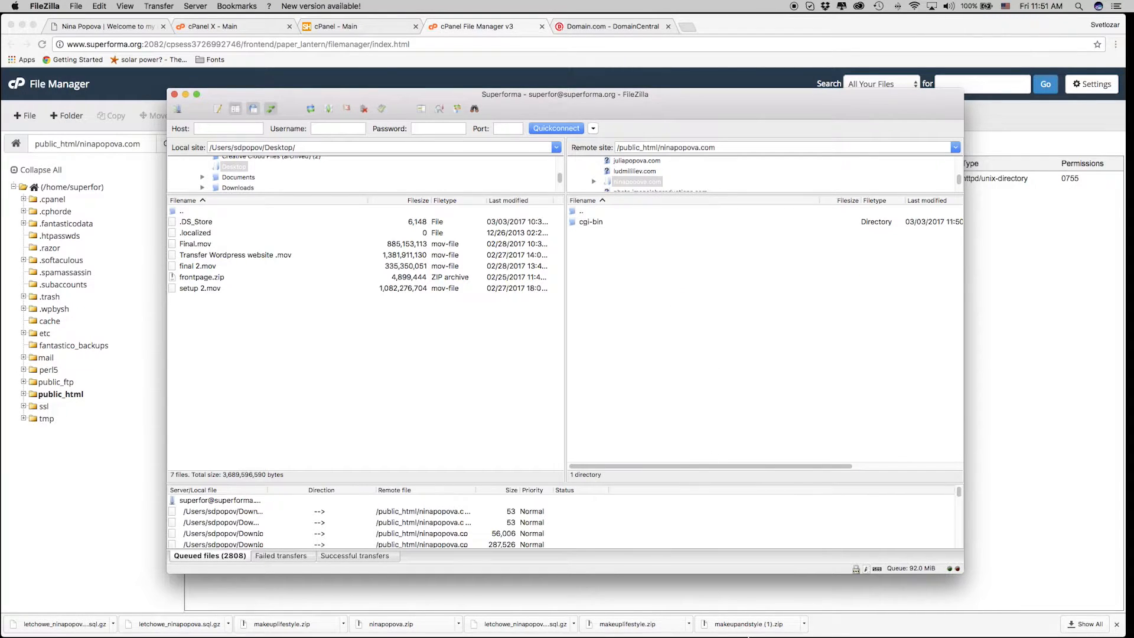
# Open the Downloads folder and extract the ninapopova.zip archive.
pyautogui.rightClick(803, 625)
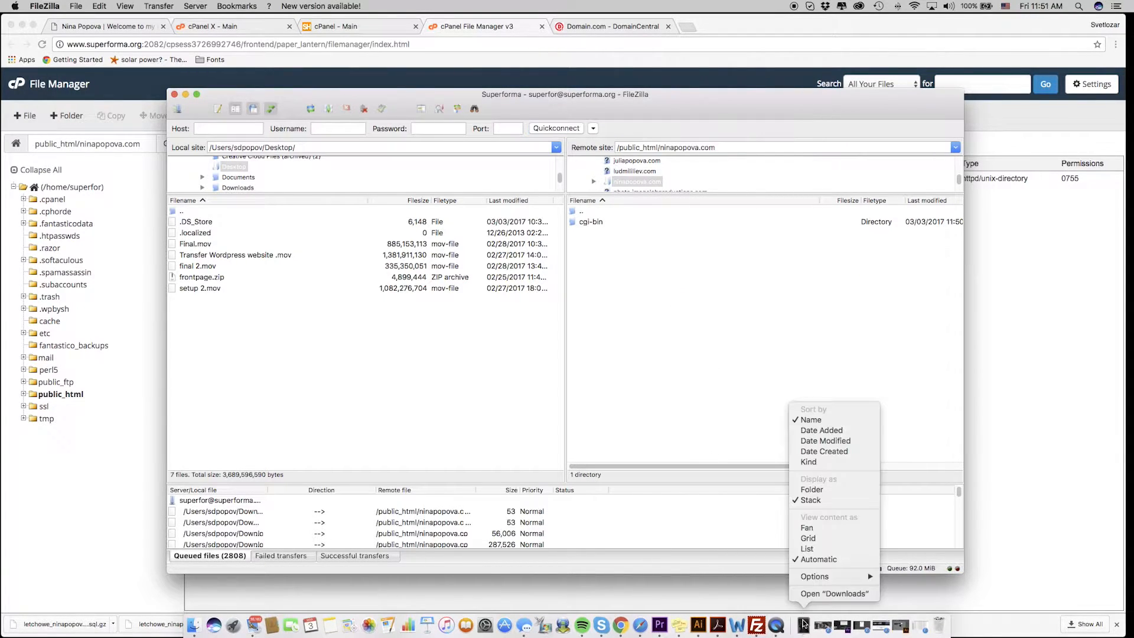
pyautogui.click(806, 593)
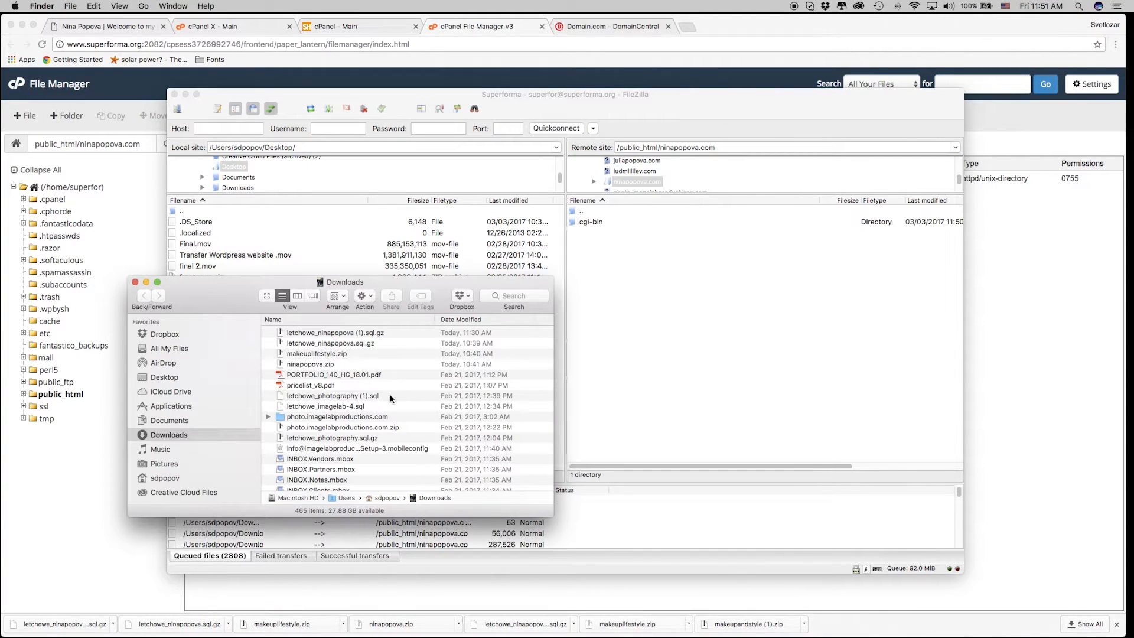
pyautogui.click(319, 355)
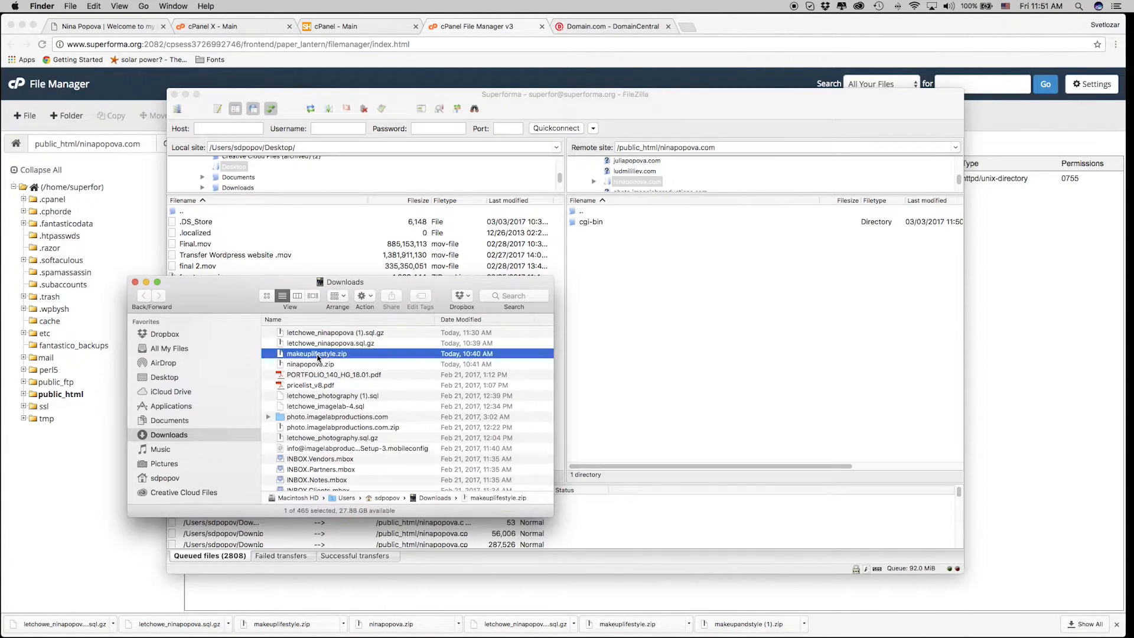
pyautogui.click(329, 365)
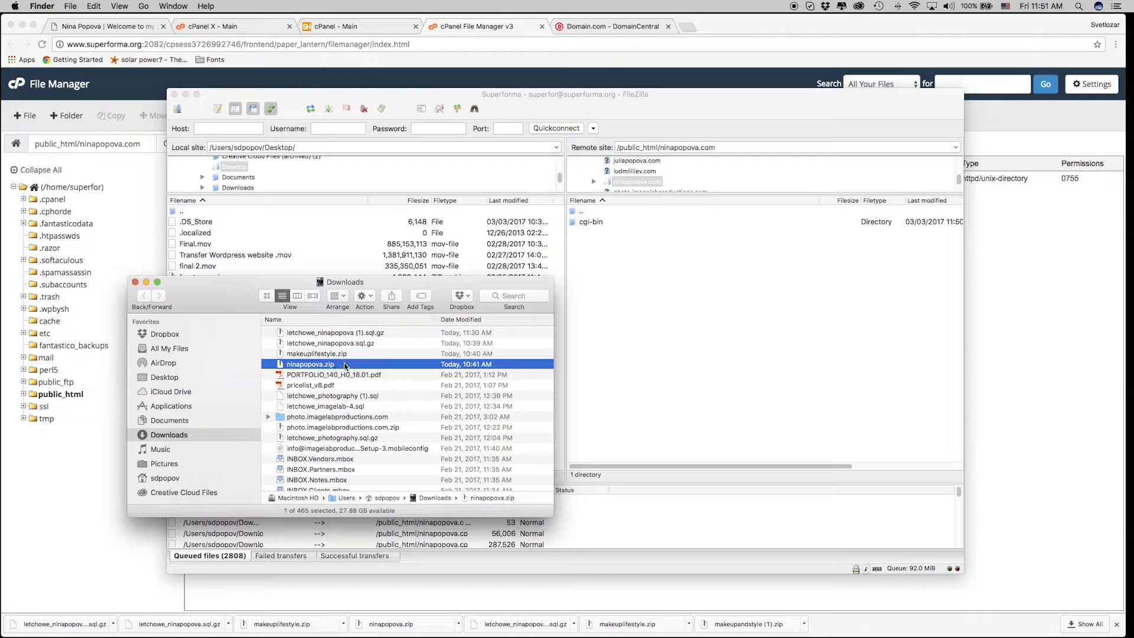
pyautogui.doubleClick(344, 365)
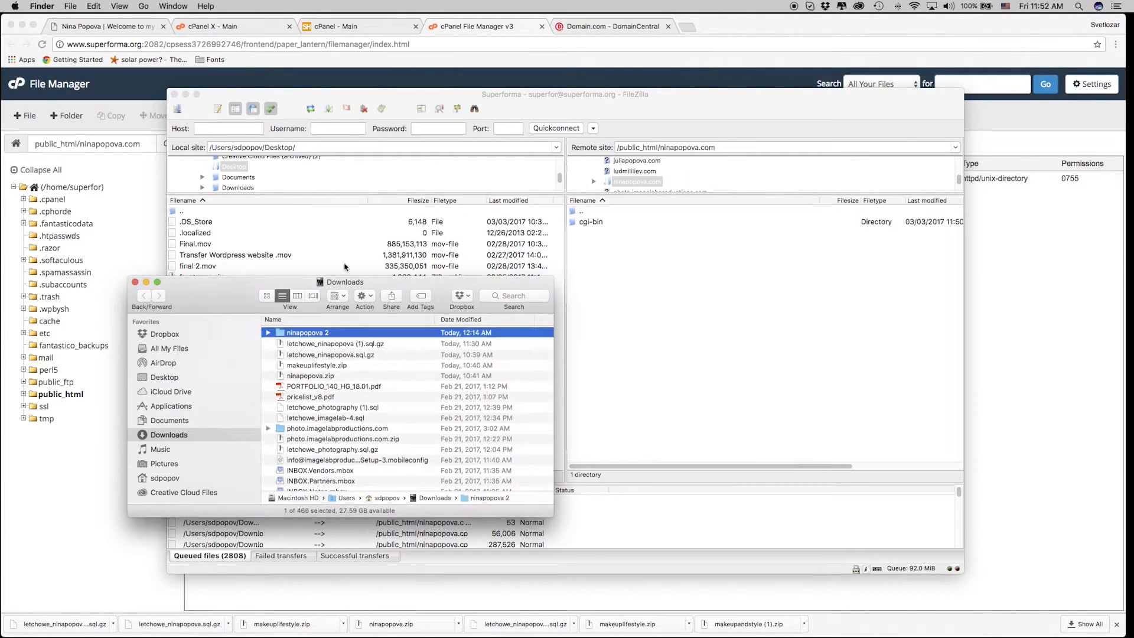
# Upload all 81 .txt files from 'ninapopova 2' to the server's ninapopova.com folder in FileZilla.
pyautogui.doubleClick(340, 333)
pyautogui.click(329, 396)
pyautogui.press('super+a')
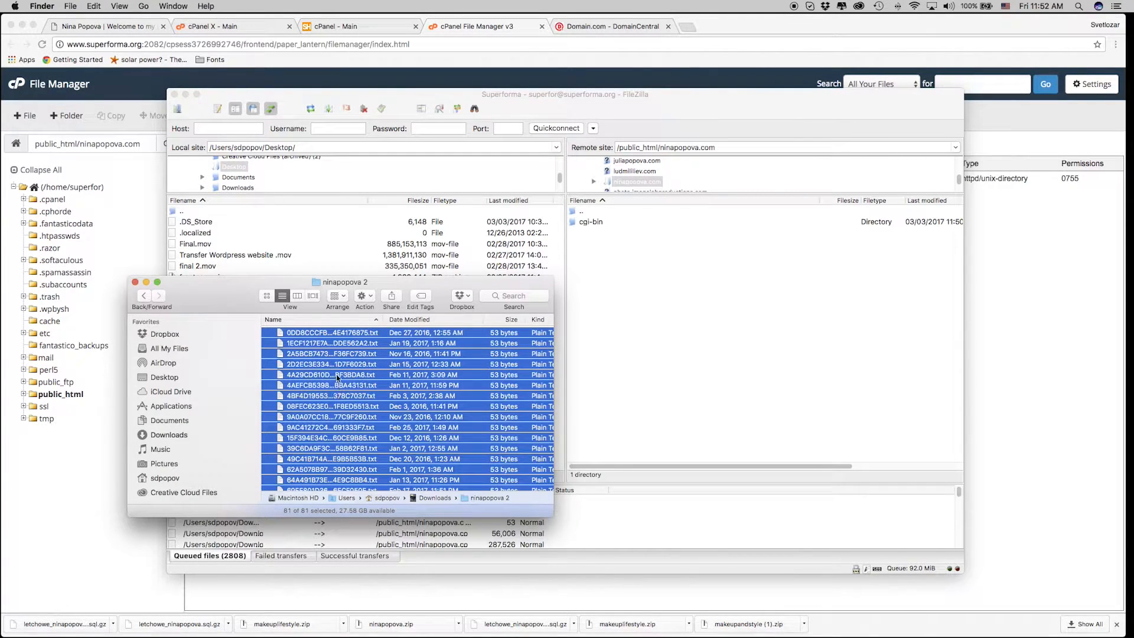
pyautogui.moveTo(333, 354); pyautogui.dragTo(655, 330)
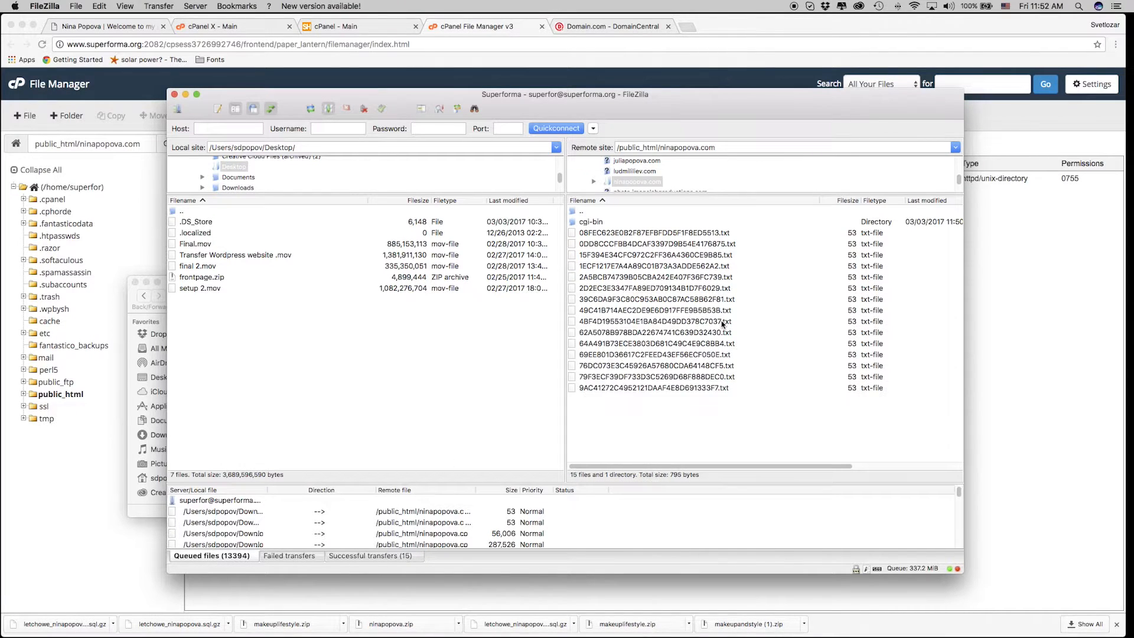
pyautogui.click(185, 95)
pyautogui.click(222, 294)
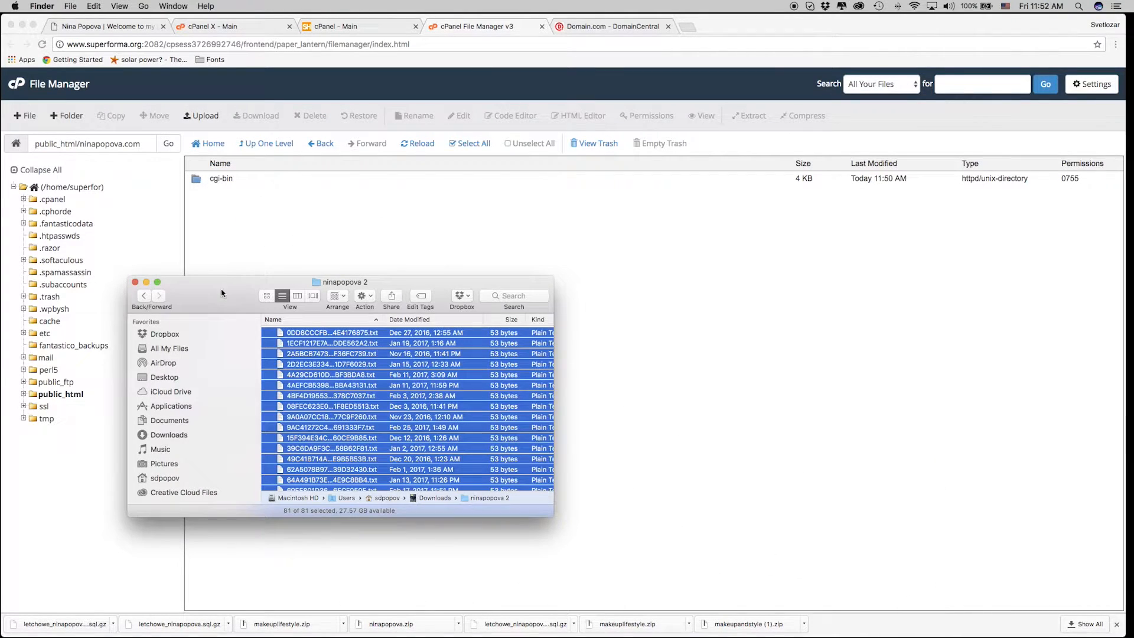
# Close the ninapopova 2 window and File Manager, then open the Backup tool by searching 'back'.
pyautogui.click(137, 283)
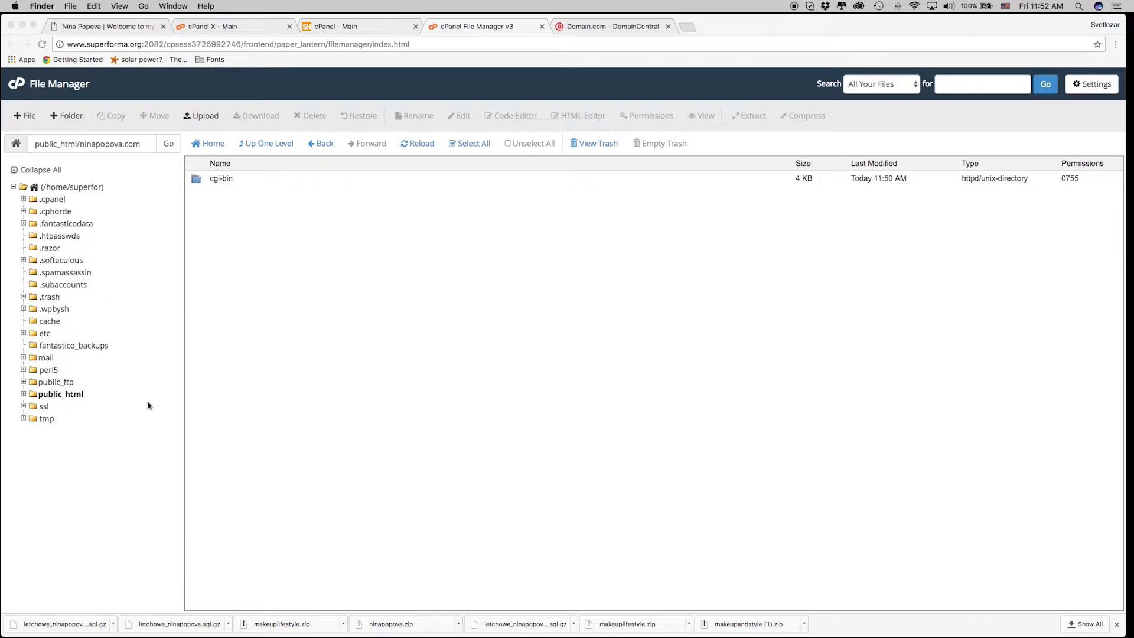
pyautogui.click(542, 28)
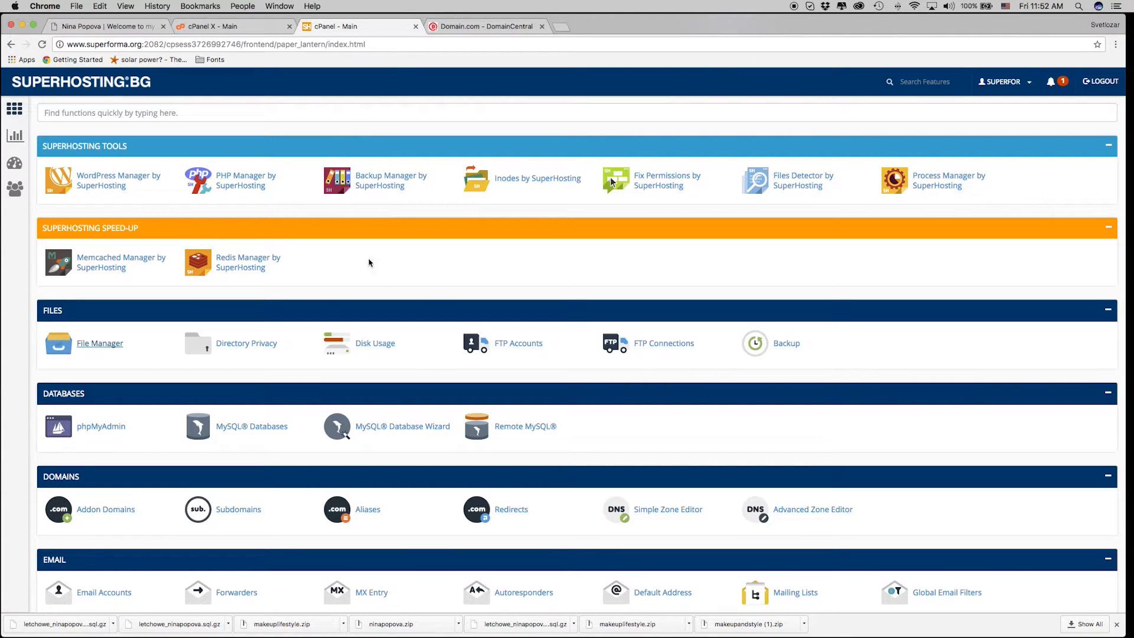
pyautogui.click(219, 113)
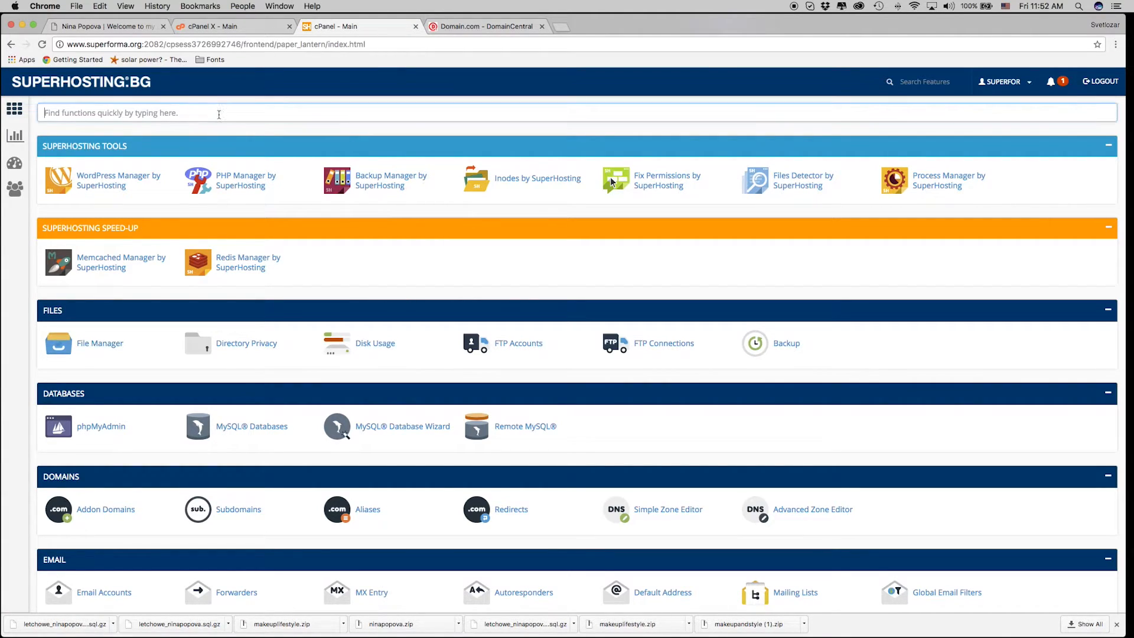
pyautogui.write('back')
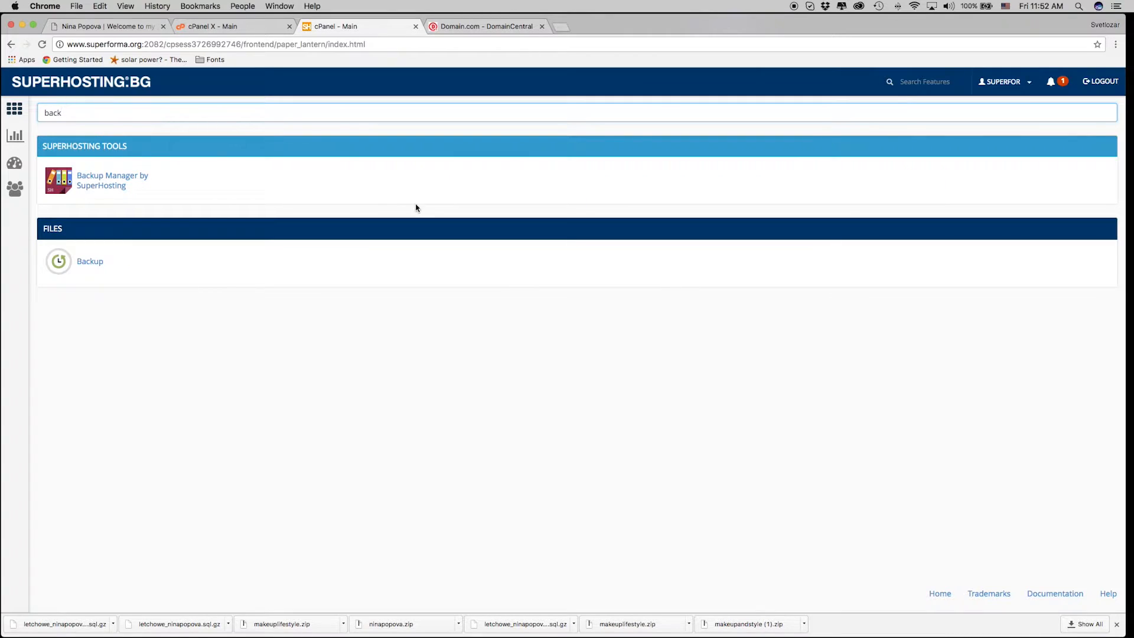
pyautogui.click(92, 264)
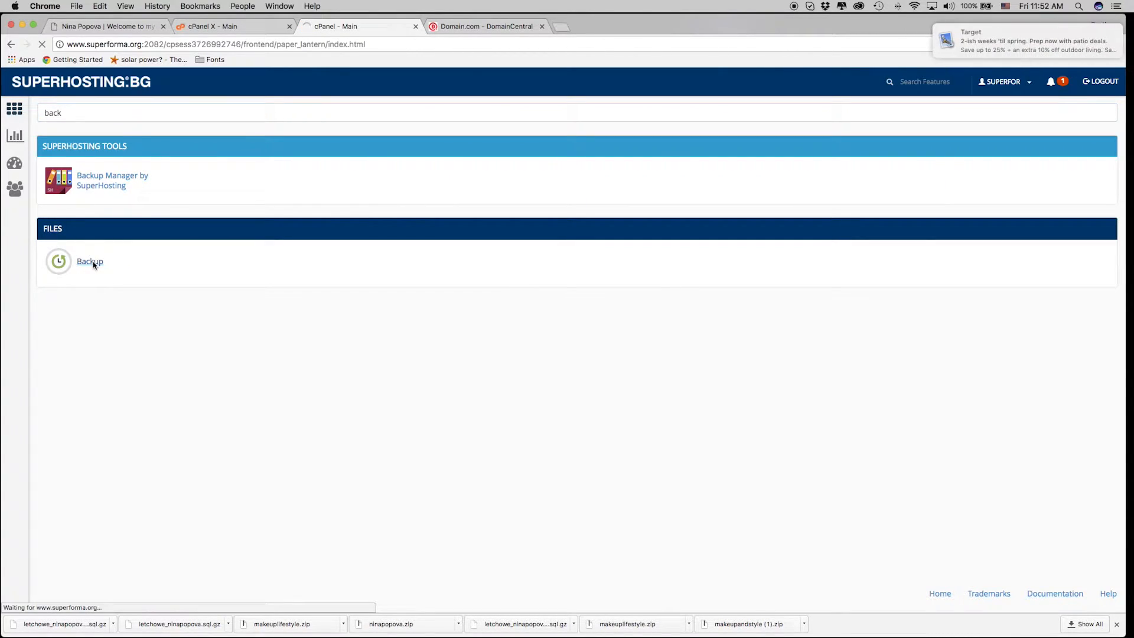
pyautogui.scroll(-4, 506, 266)
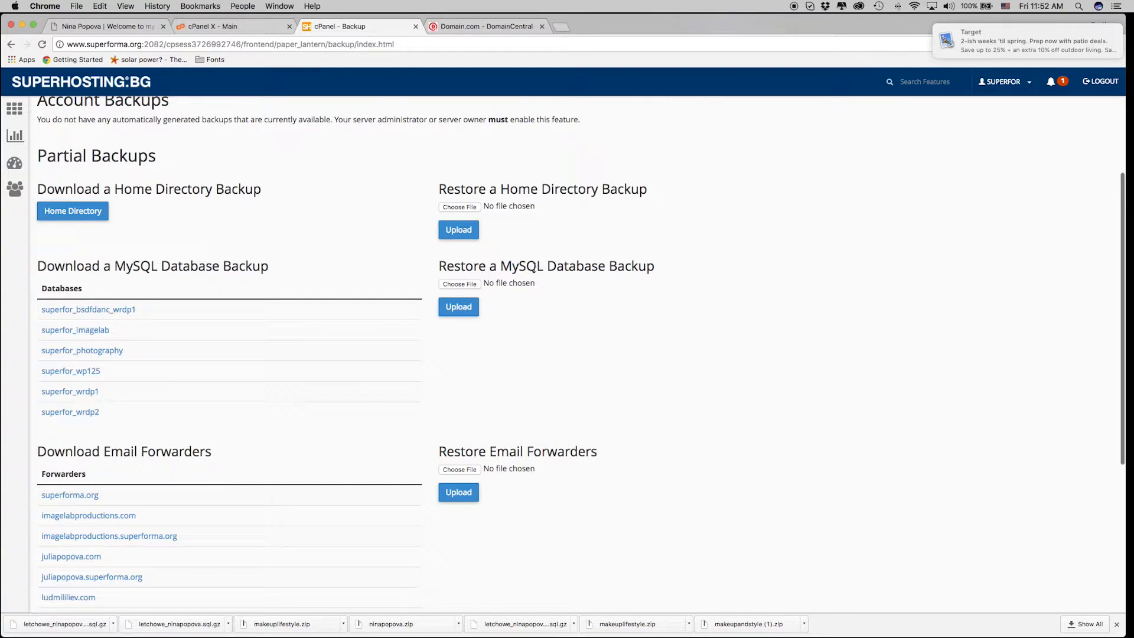
# Upload letchowe_ninapopova.sql.gz under Restore a MySQL Database Backup.
pyautogui.click(463, 285)
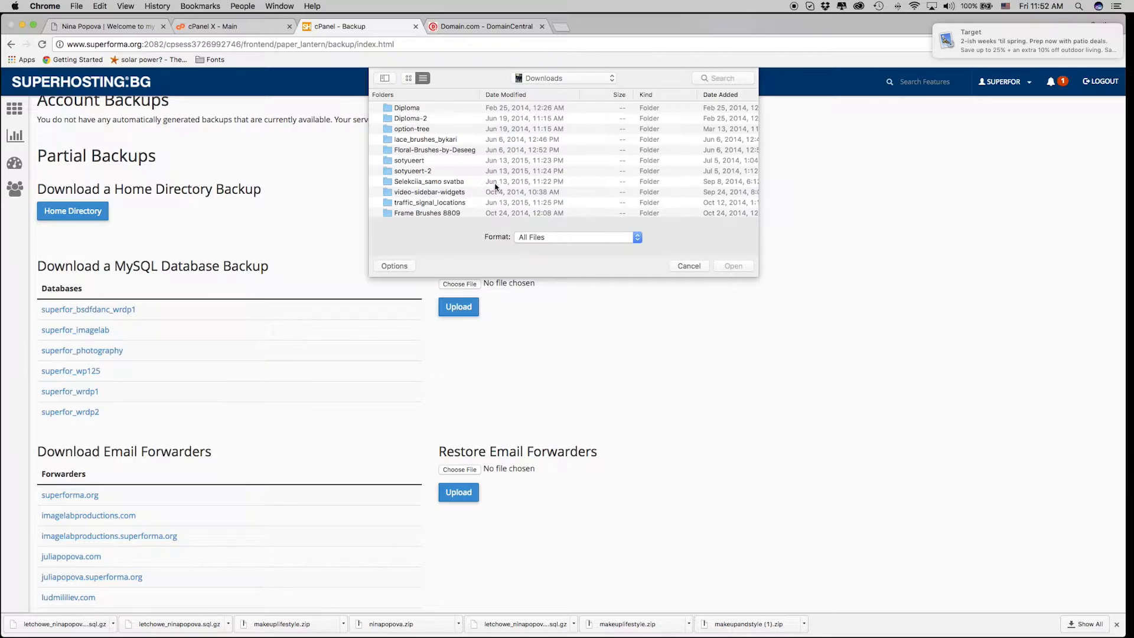
pyautogui.moveTo(756, 111); pyautogui.dragTo(747, 257)
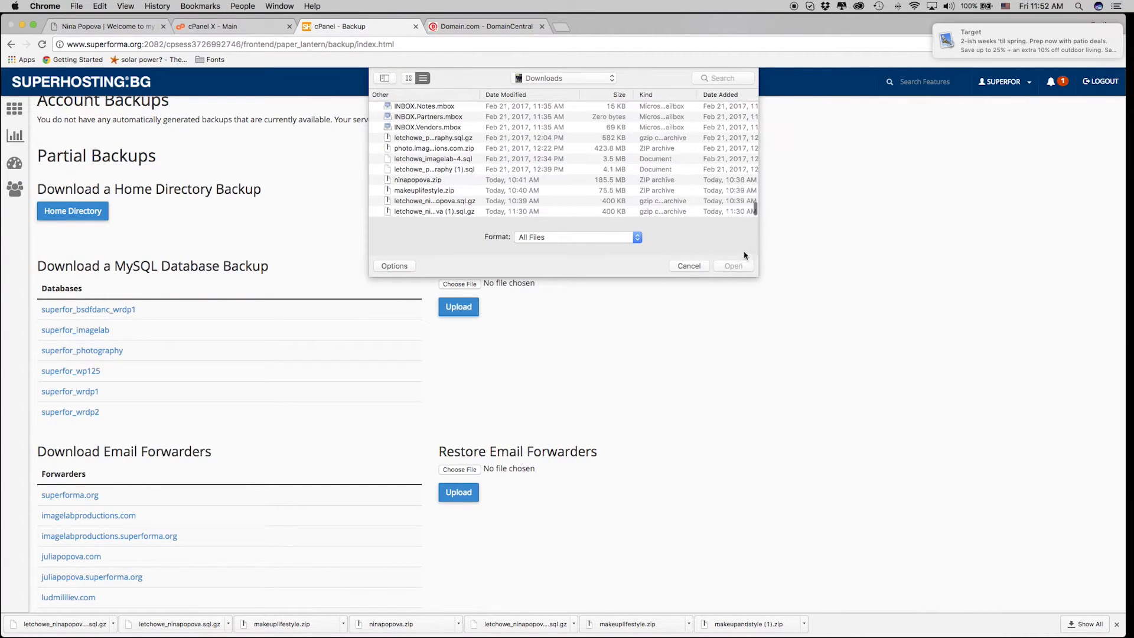
pyautogui.click(478, 203)
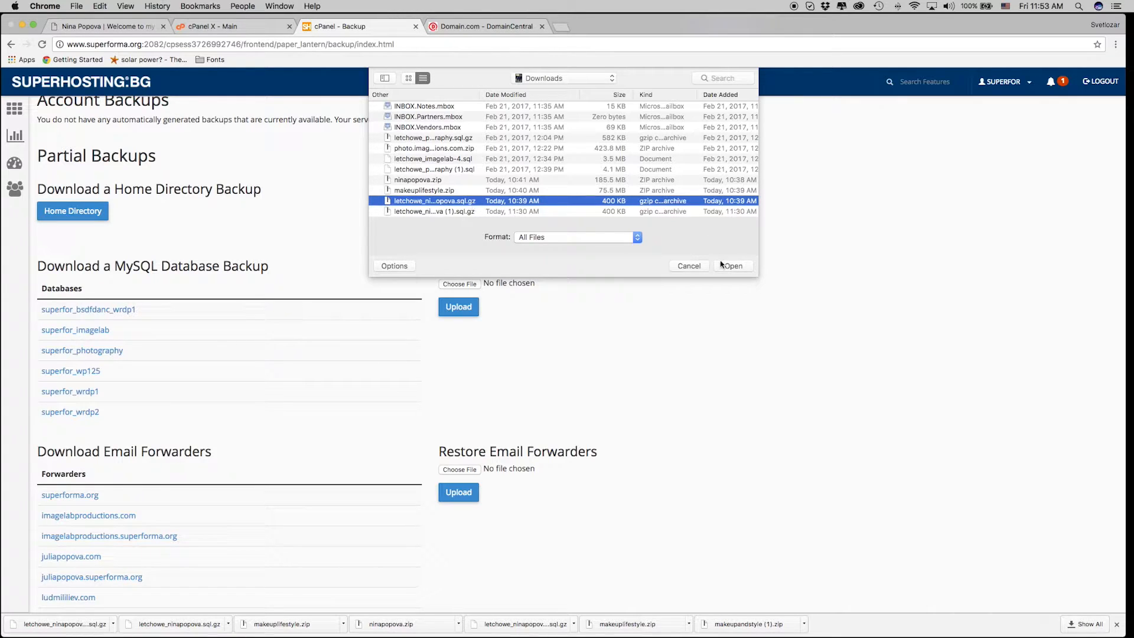
pyautogui.click(409, 212)
pyautogui.click(413, 202)
pyautogui.click(725, 267)
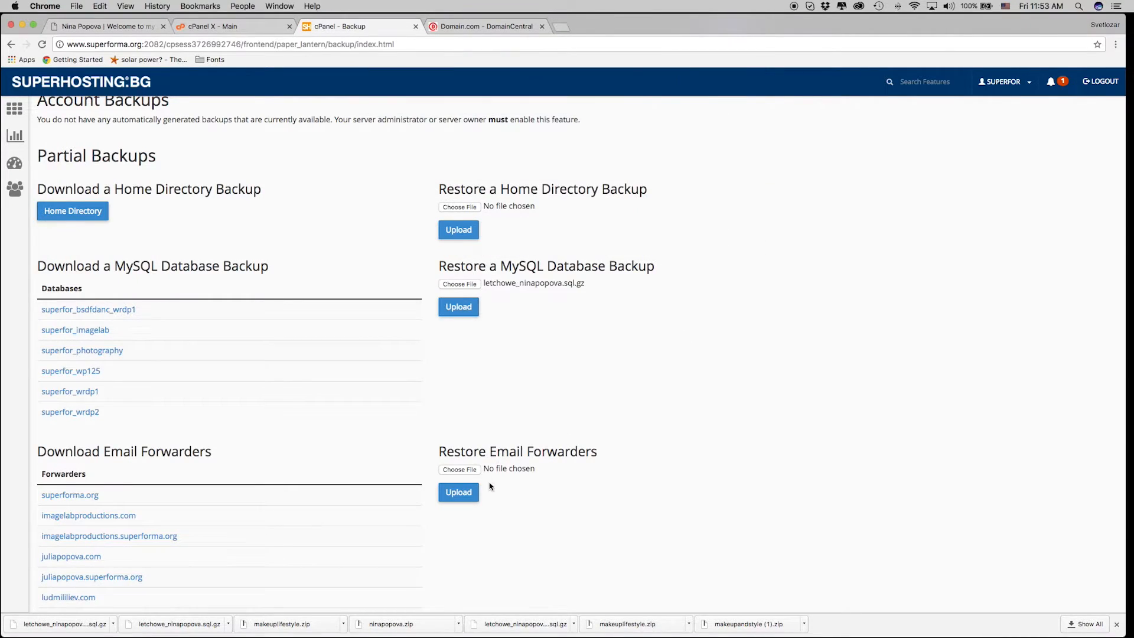
pyautogui.click(456, 311)
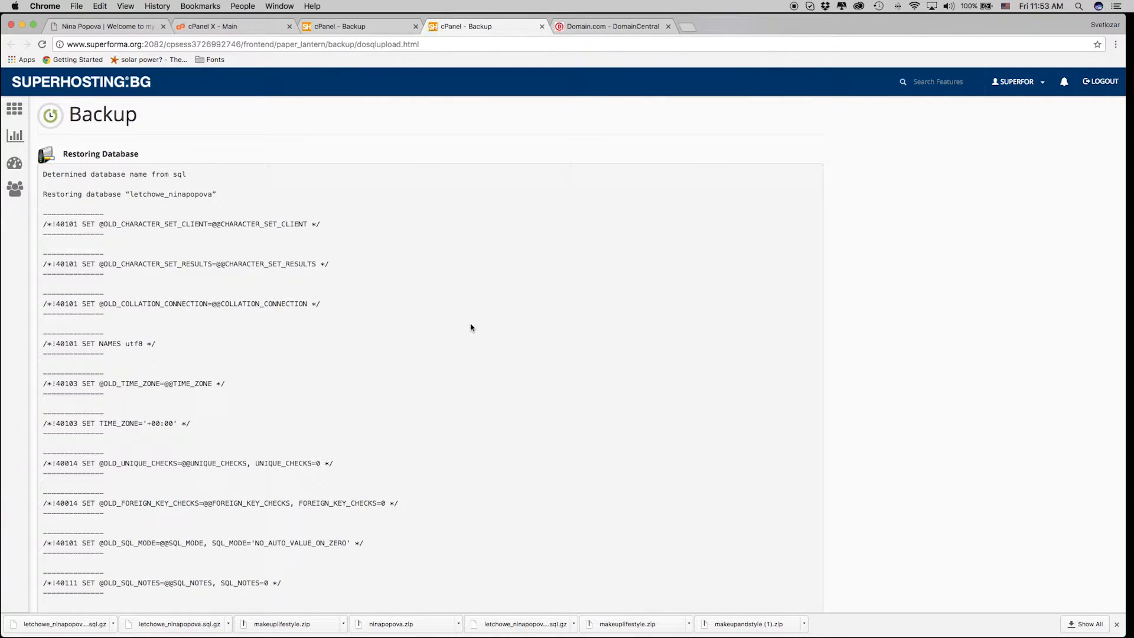
# Scroll through the restore output as the wp_ap tables are created and filled.
pyautogui.scroll(-10, 591, 366)
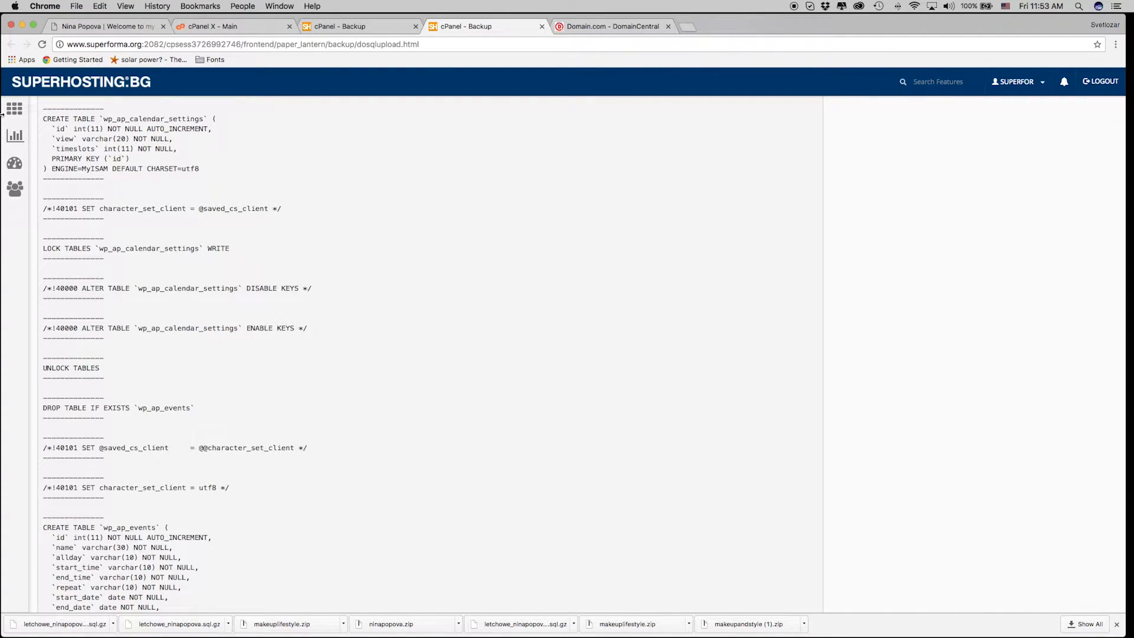
pyautogui.scroll(-5, 13, 109)
pyautogui.click(14, 109)
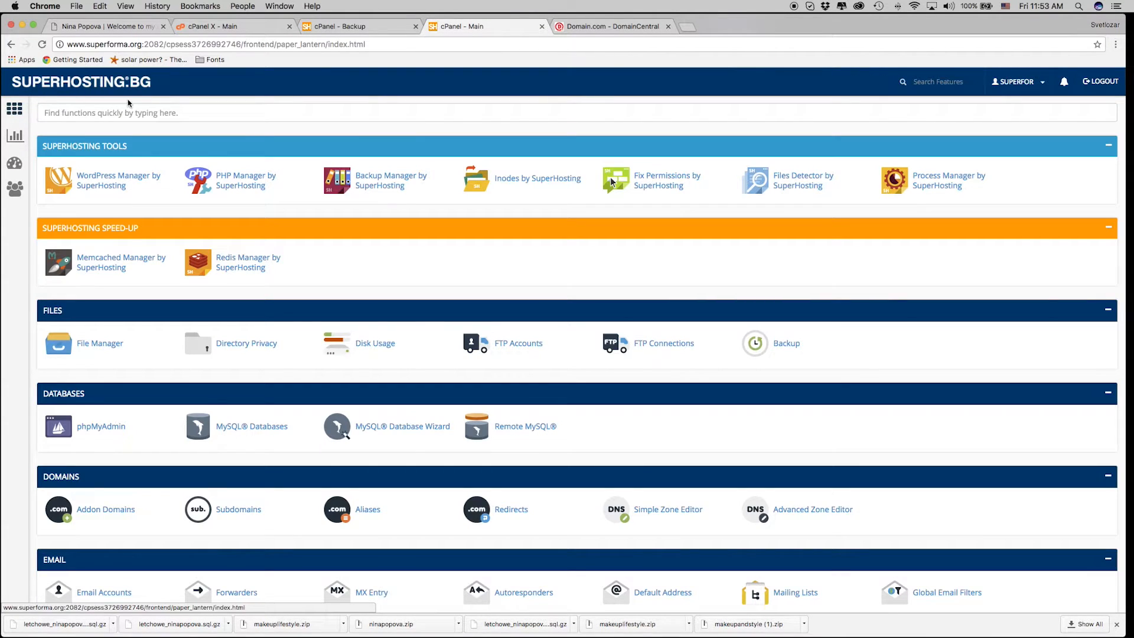
pyautogui.click(123, 114)
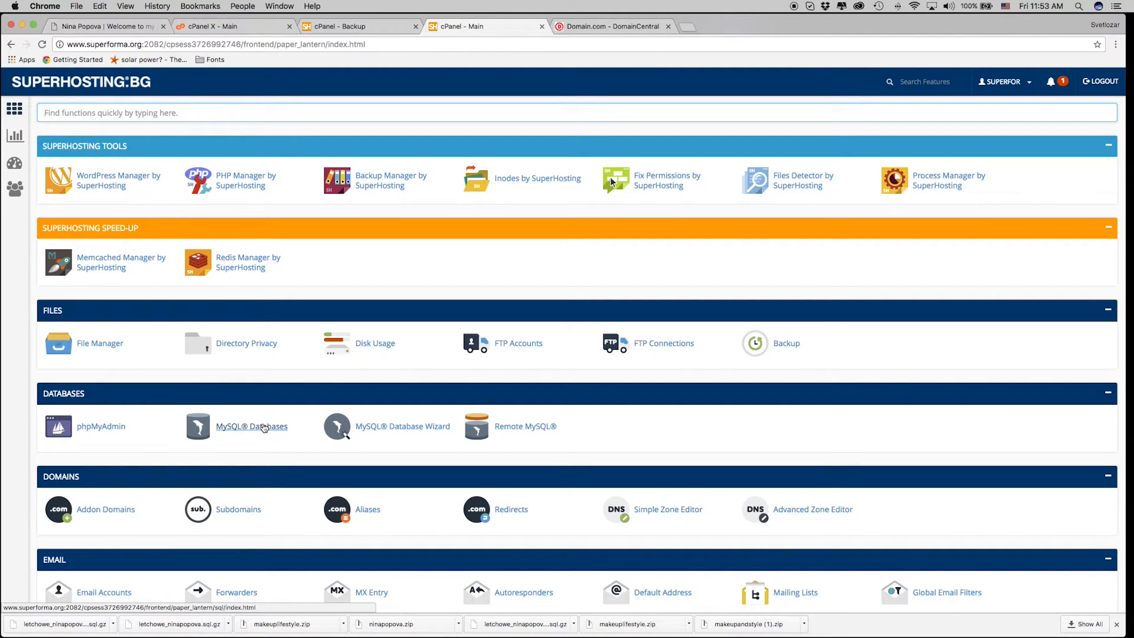
pyautogui.click(266, 429)
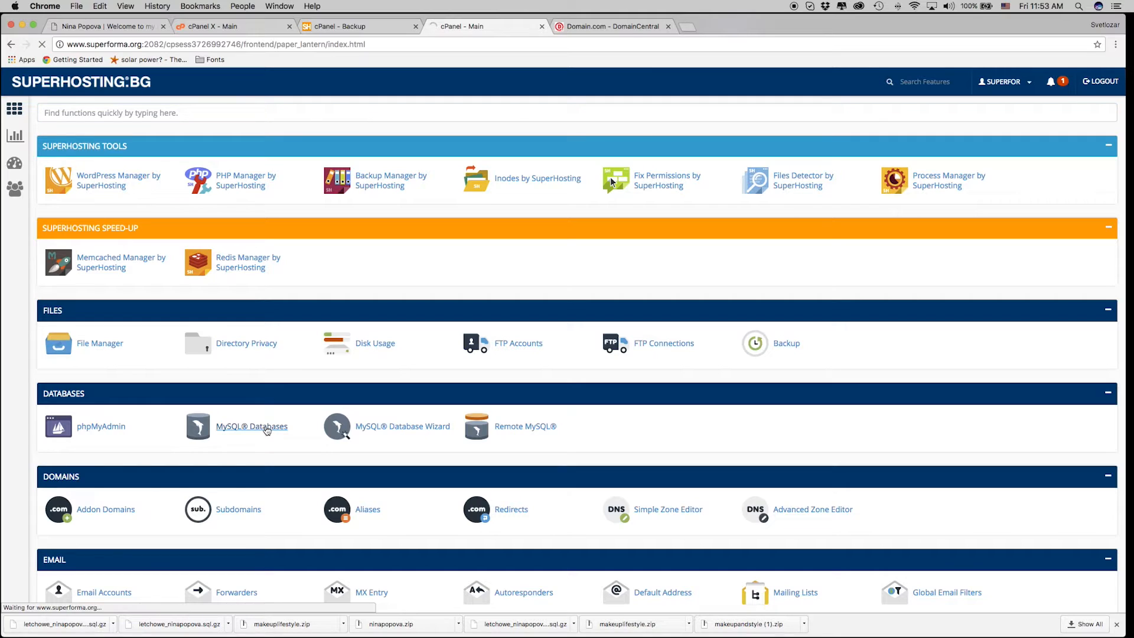
pyautogui.scroll(-5, 157, 427)
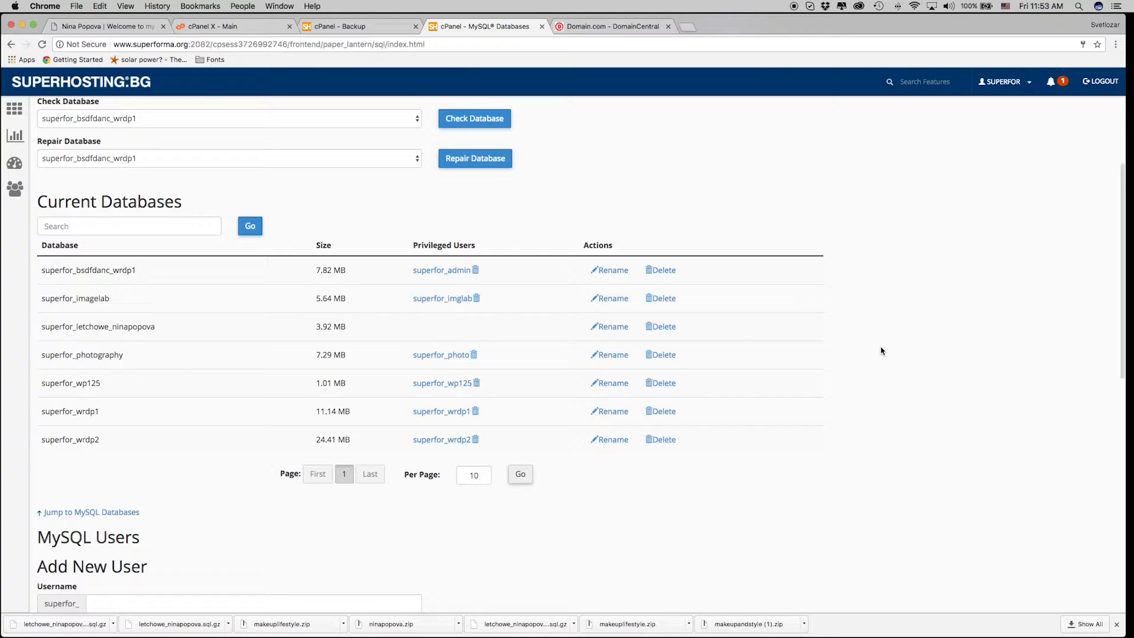
# Add the MySQL user ninapop (superfor_ninapop), entering its password twice.
pyautogui.scroll(-3, 289, 343)
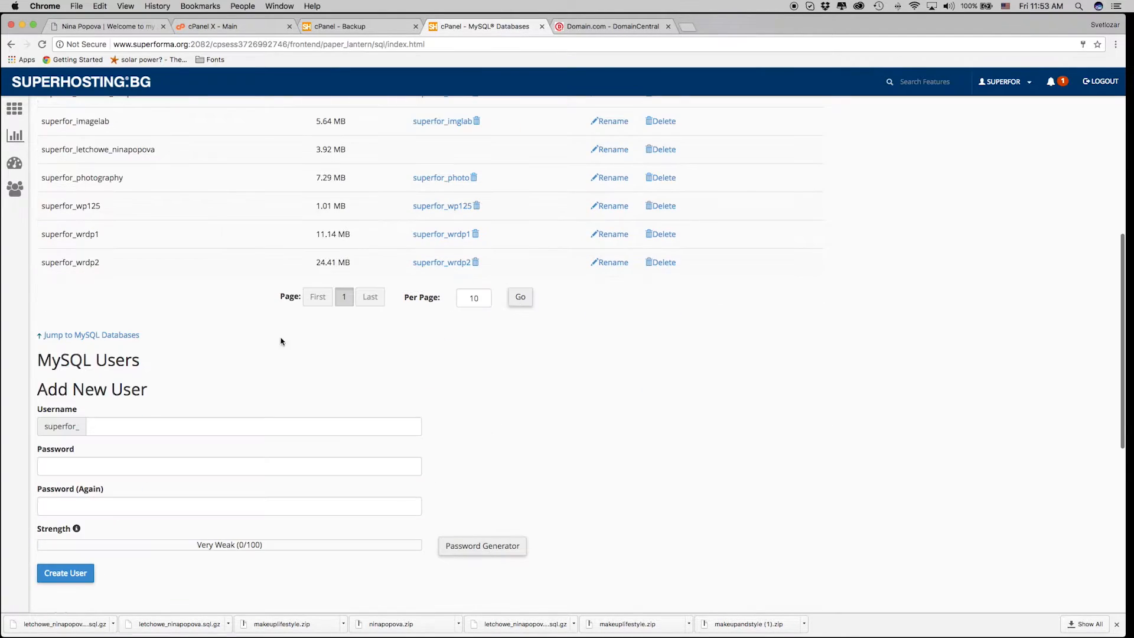
pyautogui.scroll(-1, 225, 339)
pyautogui.click(128, 385)
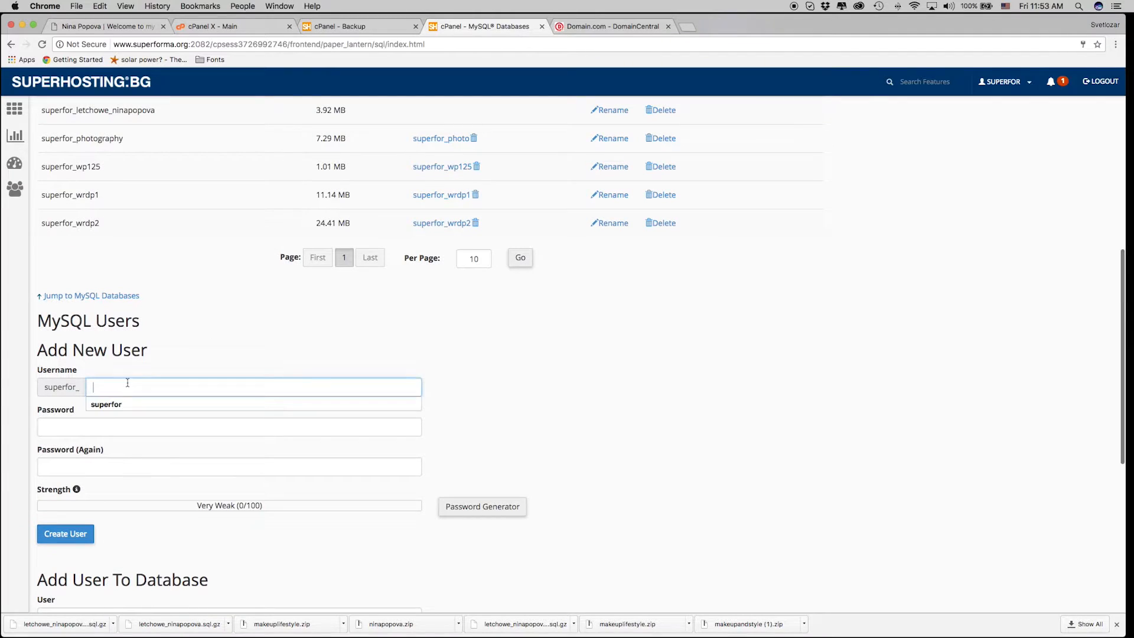
pyautogui.write('ninapop')
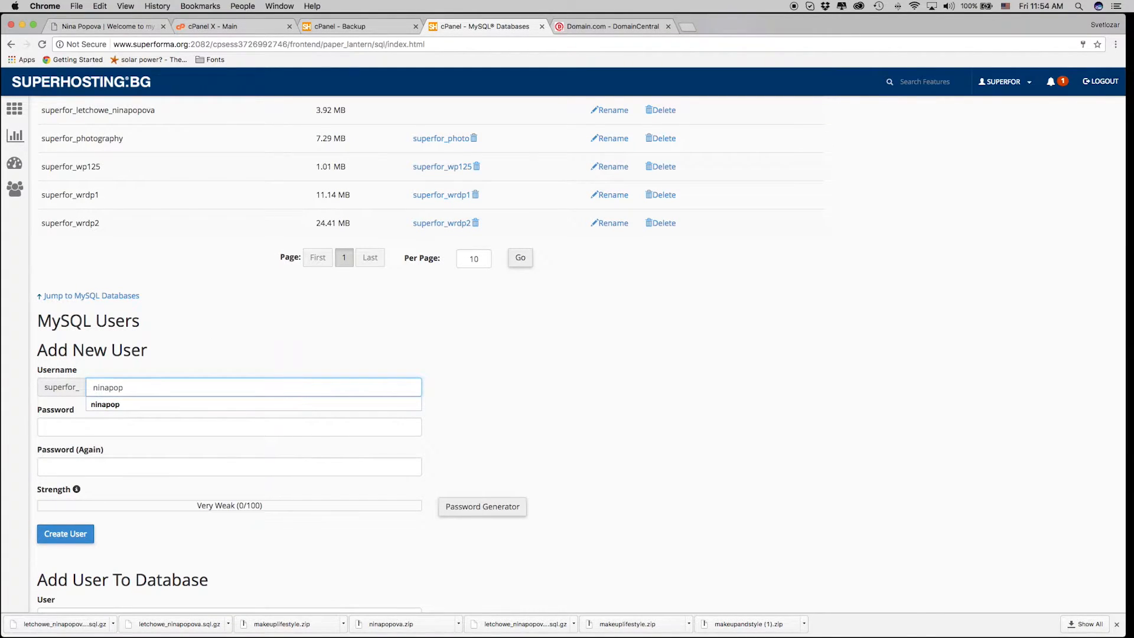
pyautogui.click(192, 405)
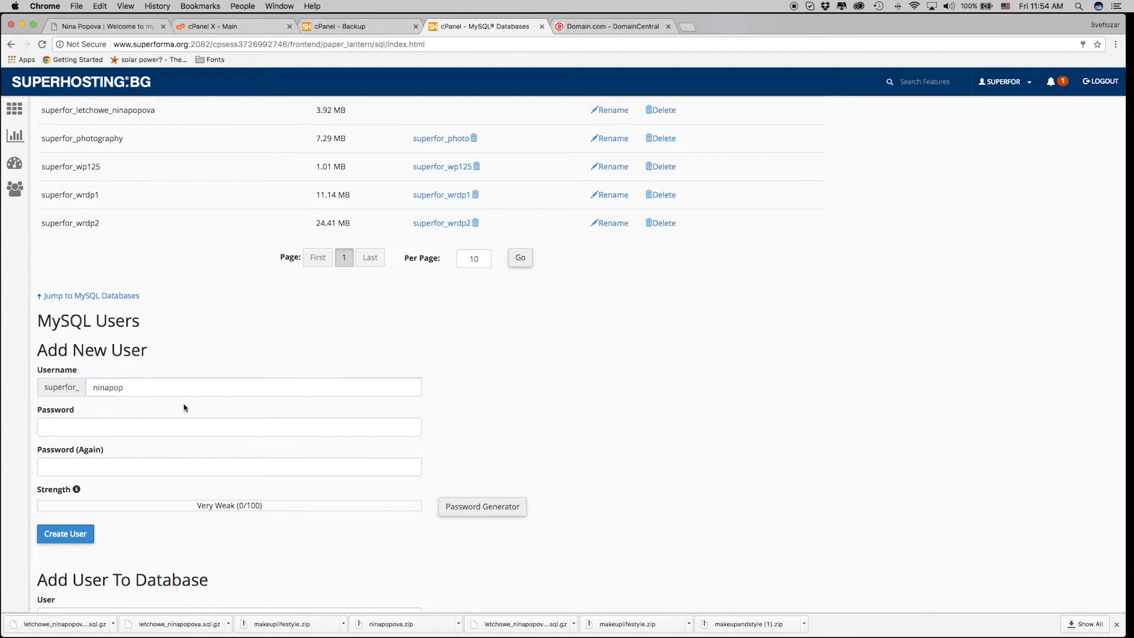
pyautogui.click(151, 423)
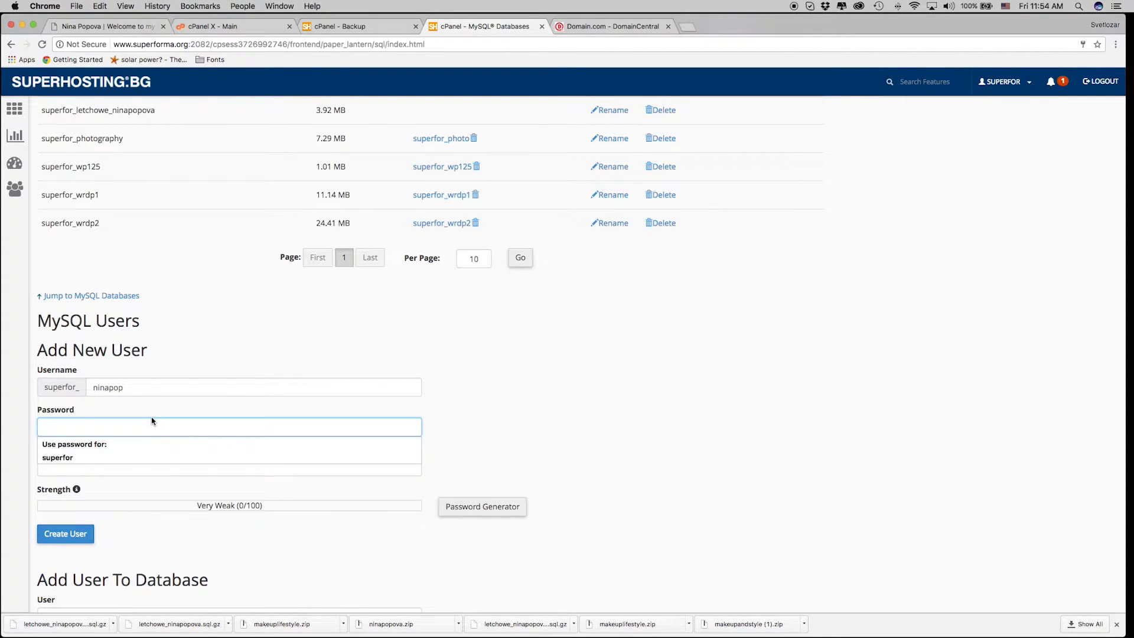
pyautogui.write('ni••••')
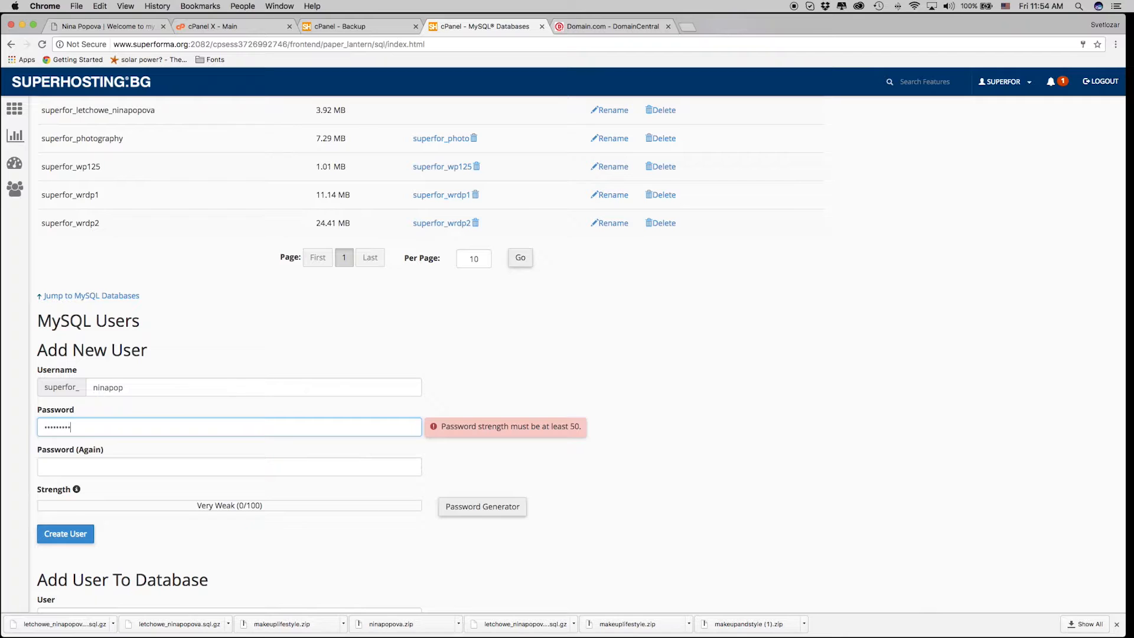
pyautogui.write('••••')
pyautogui.click(269, 460)
pyautogui.write('•')
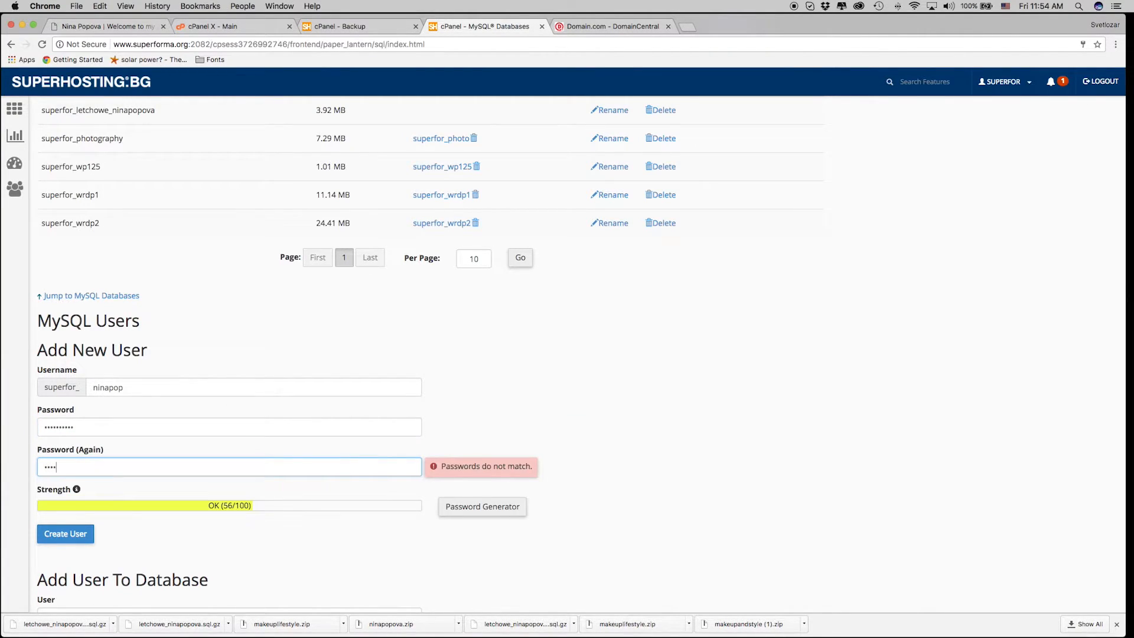
pyautogui.write('•••••••••')
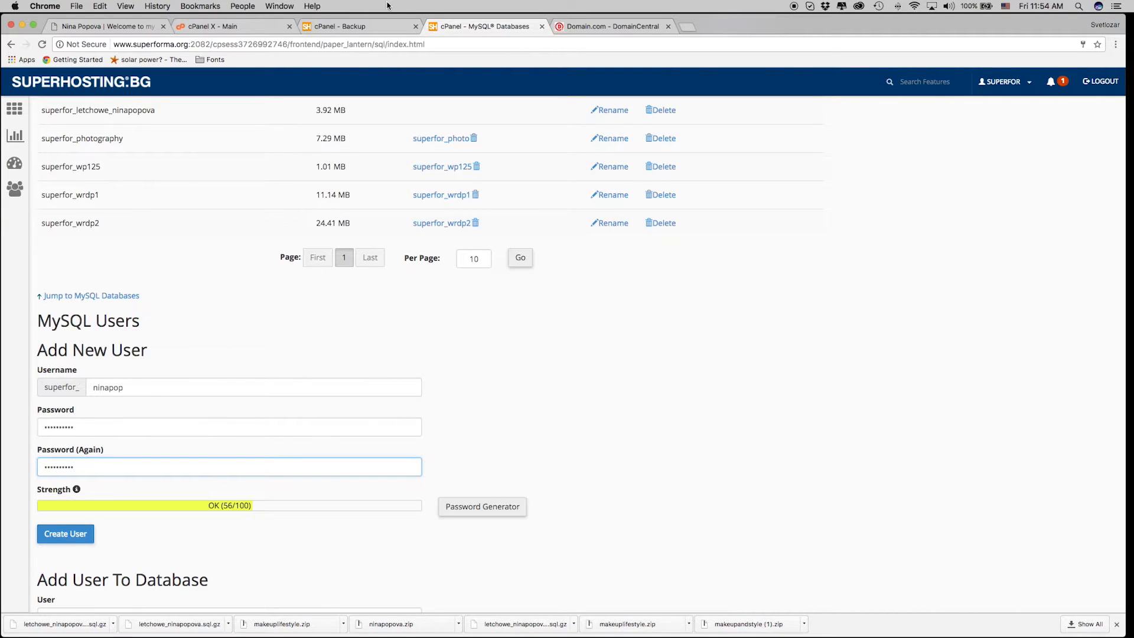
pyautogui.click(495, 363)
pyautogui.click(65, 534)
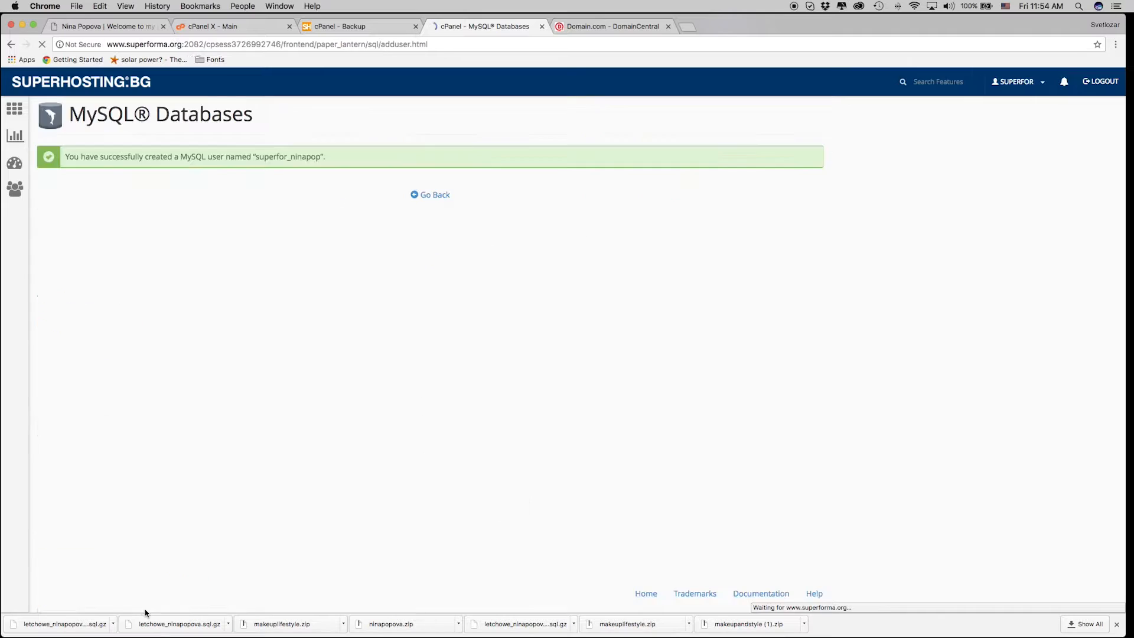
pyautogui.click(433, 196)
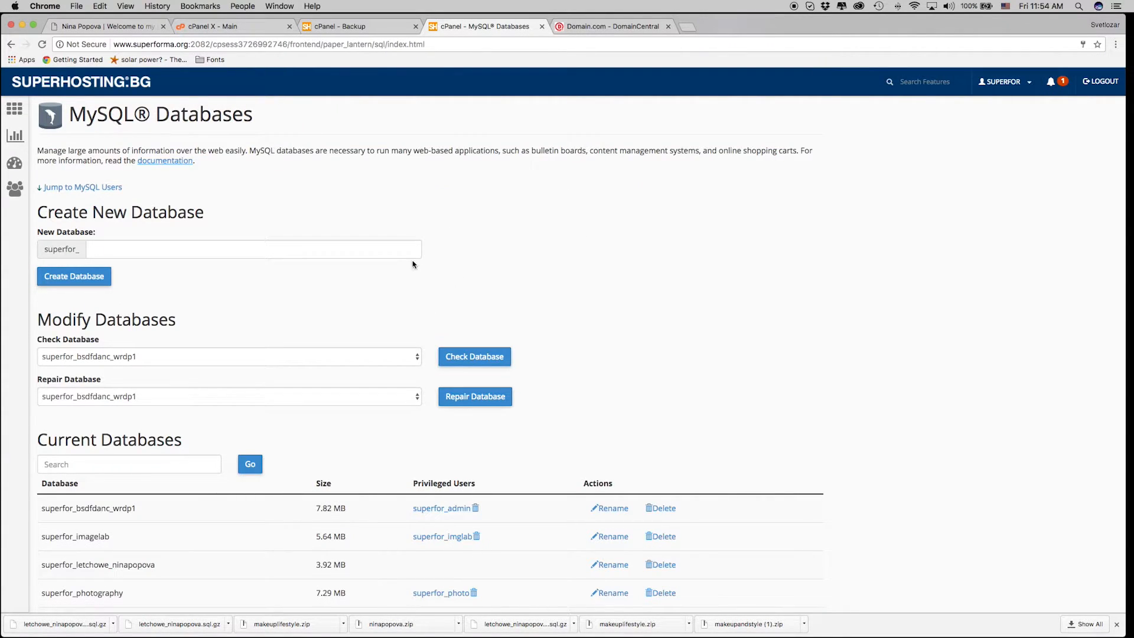
pyautogui.scroll(-1, 257, 408)
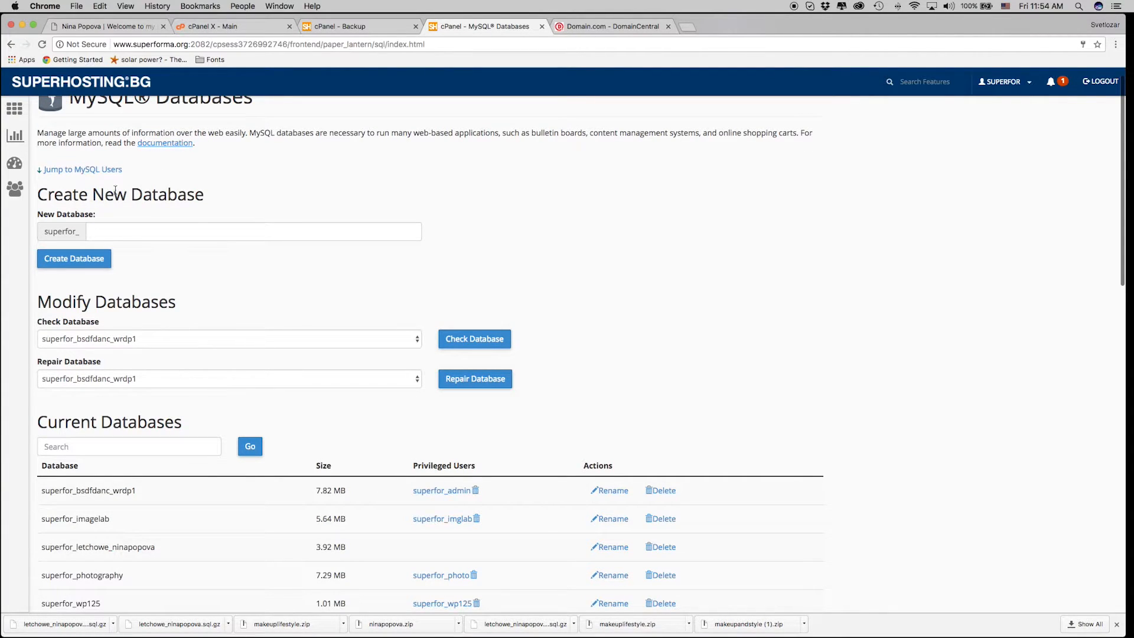
pyautogui.scroll(-1, 202, 466)
pyautogui.scroll(-10, 196, 529)
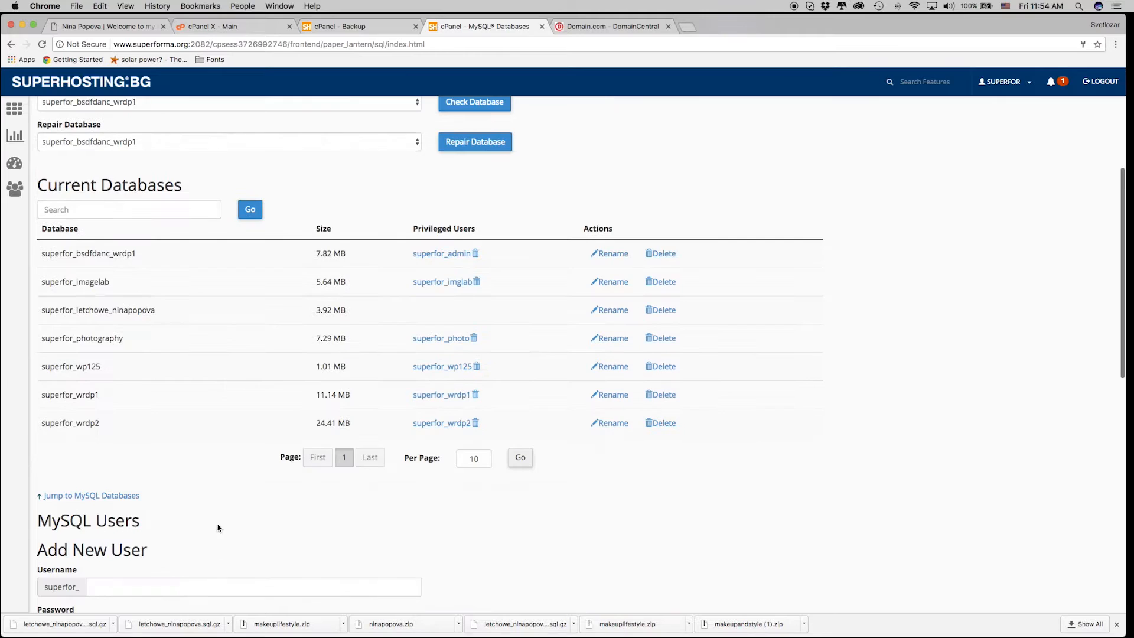
pyautogui.scroll(-6, 315, 455)
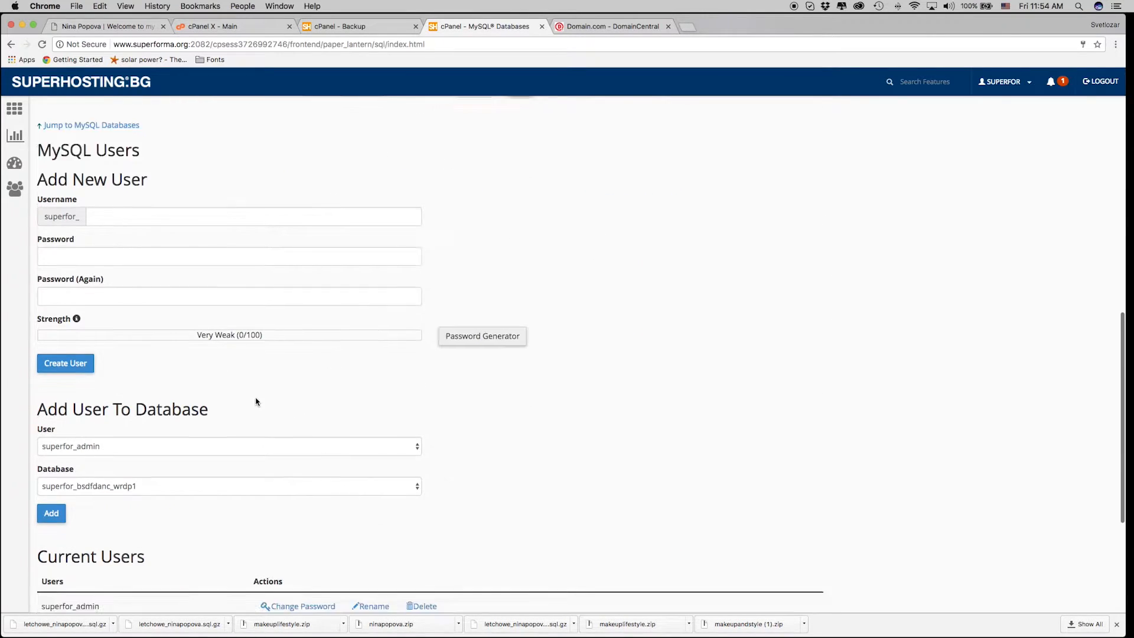
pyautogui.click(383, 342)
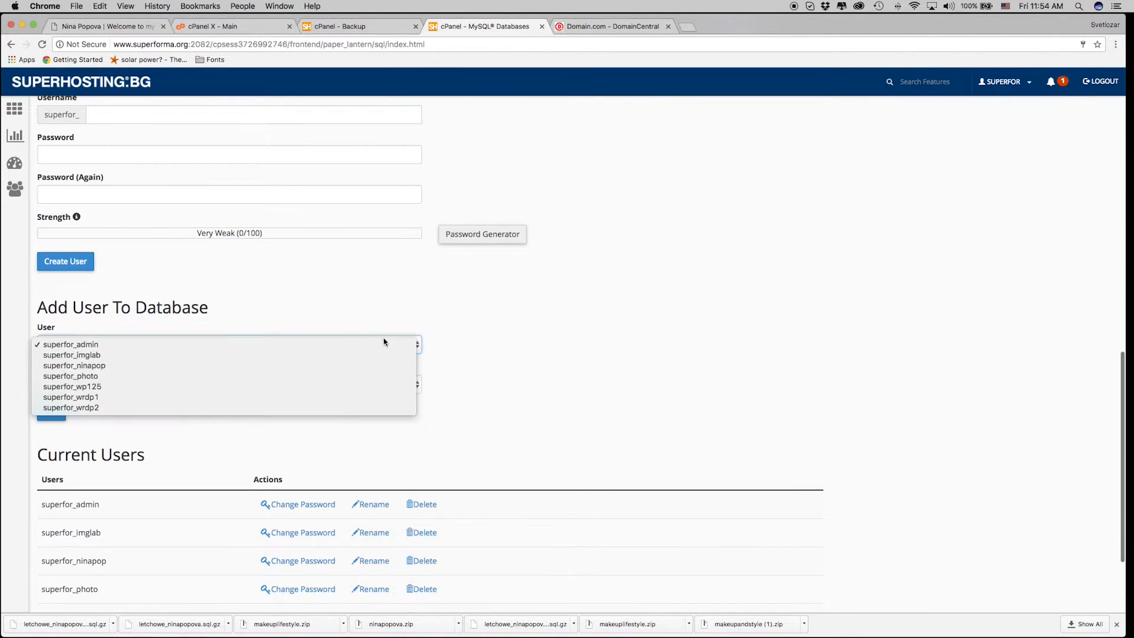
pyautogui.click(336, 366)
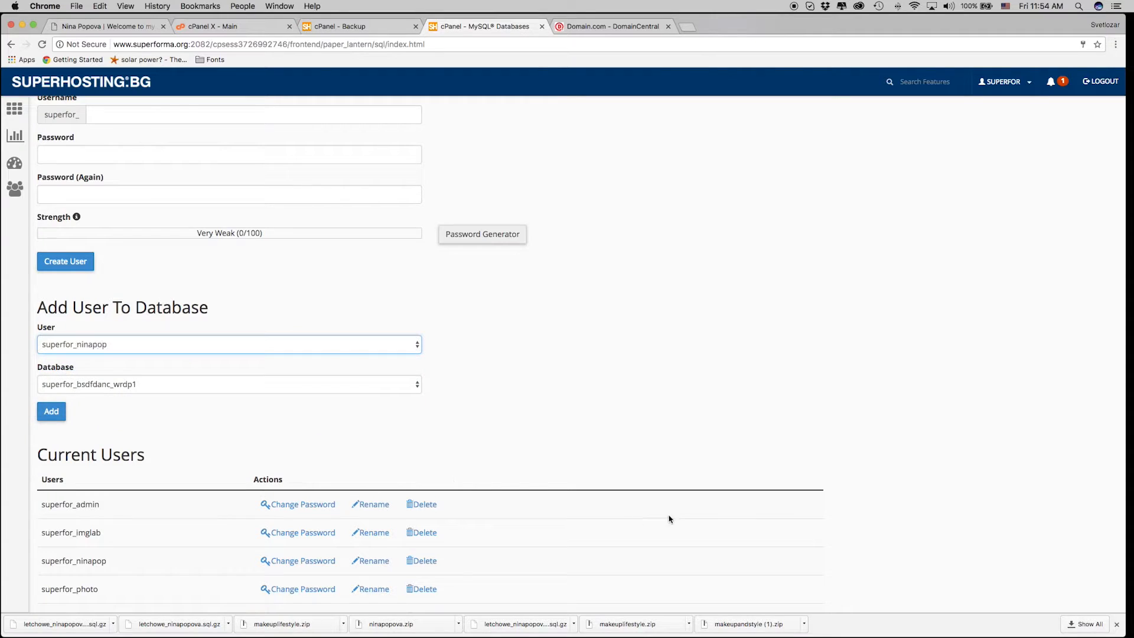
pyautogui.click(219, 384)
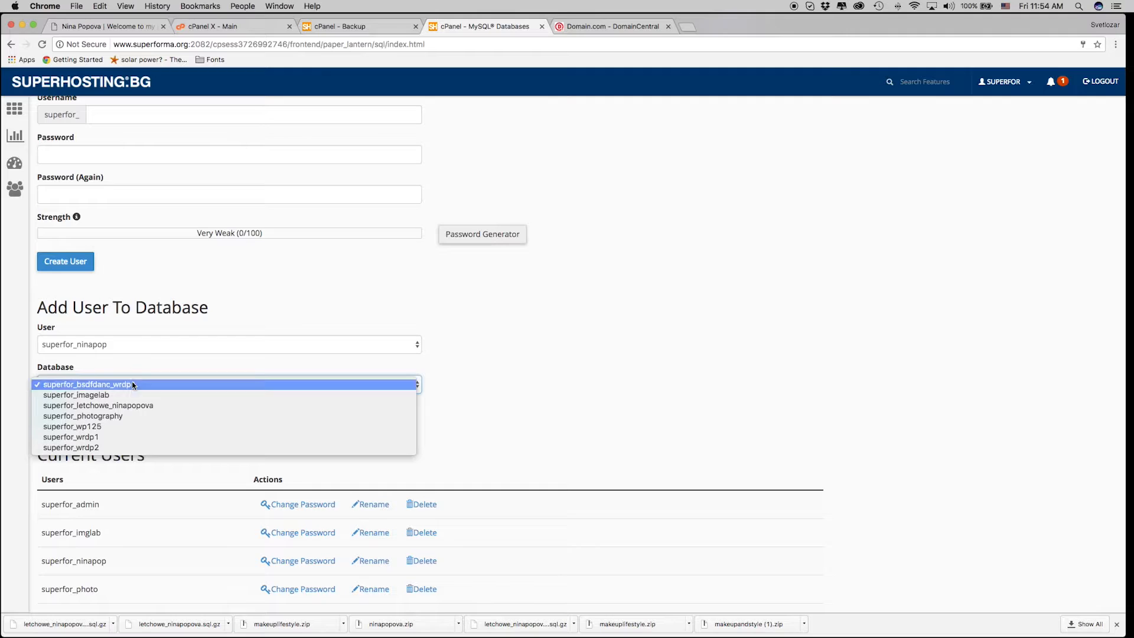
pyautogui.click(143, 407)
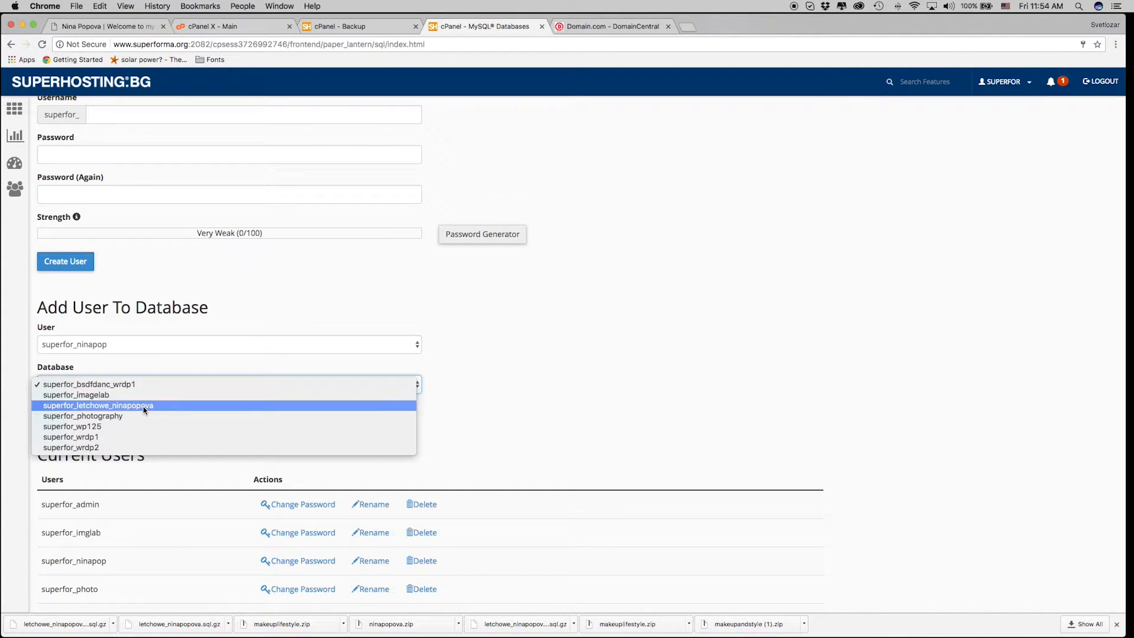
pyautogui.click(143, 406)
pyautogui.click(50, 412)
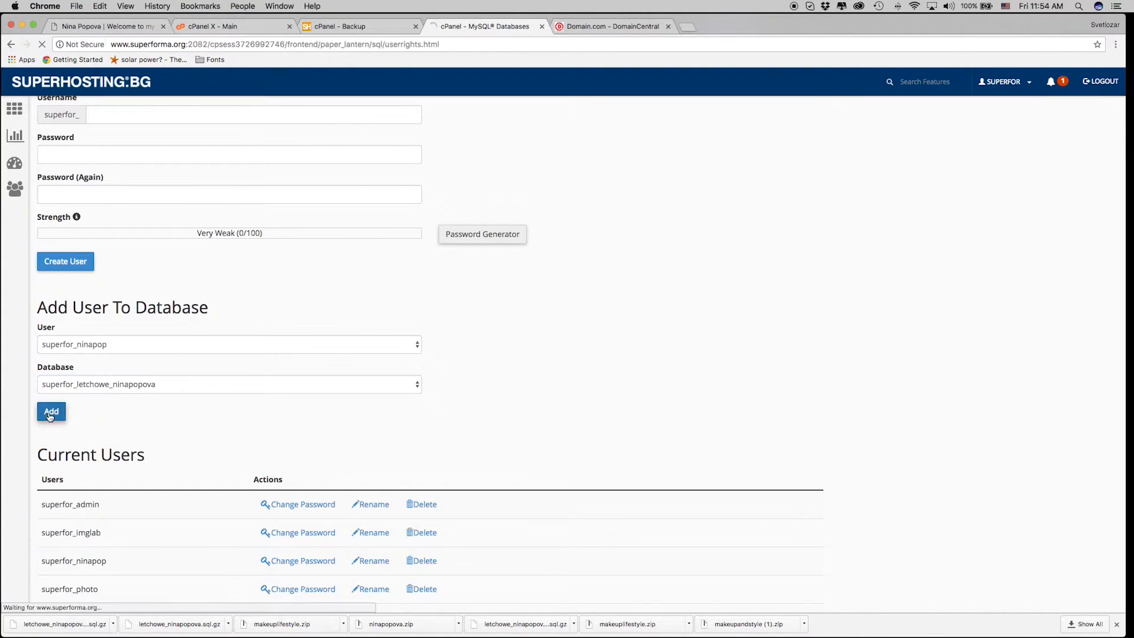
# Grant ALL PRIVILEGES to the user and save the changes.
pyautogui.click(44, 217)
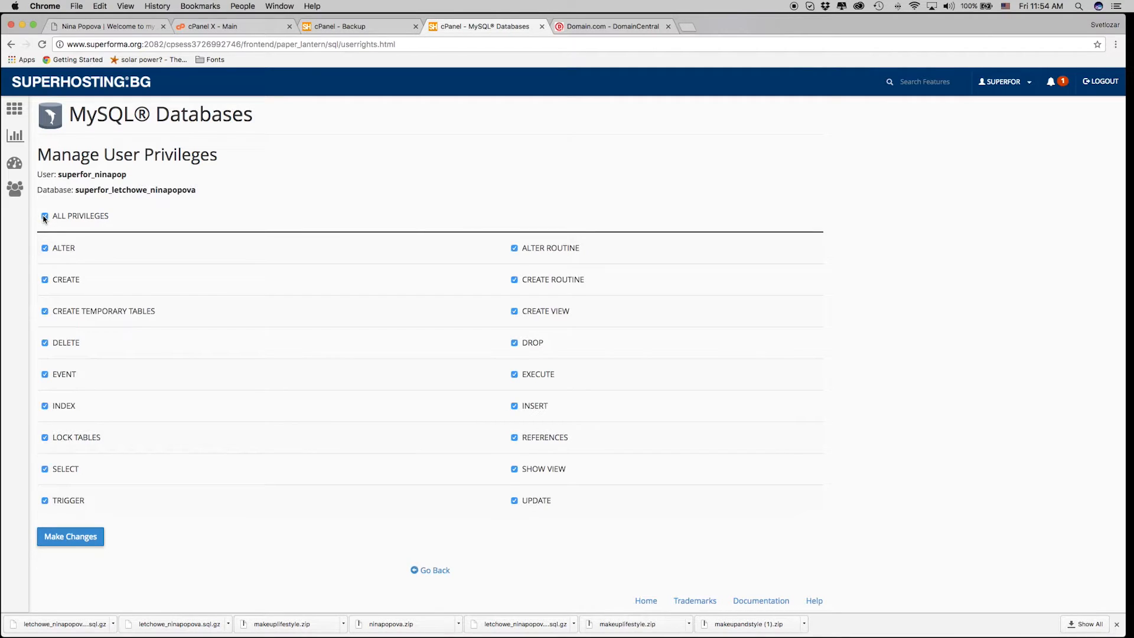
pyautogui.click(87, 540)
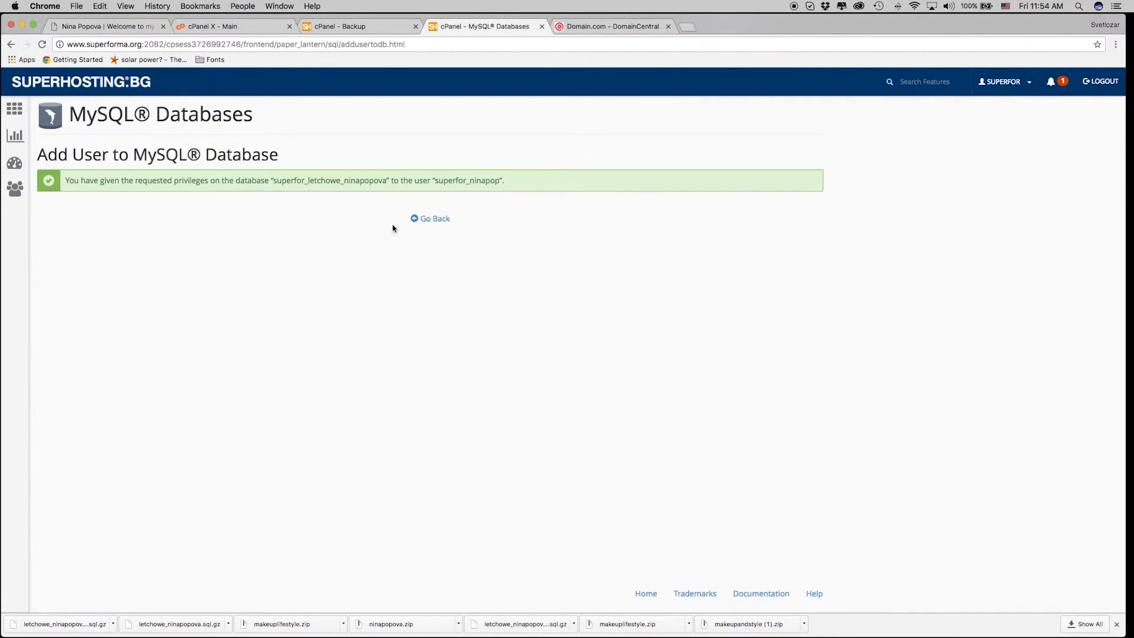
pyautogui.click(443, 222)
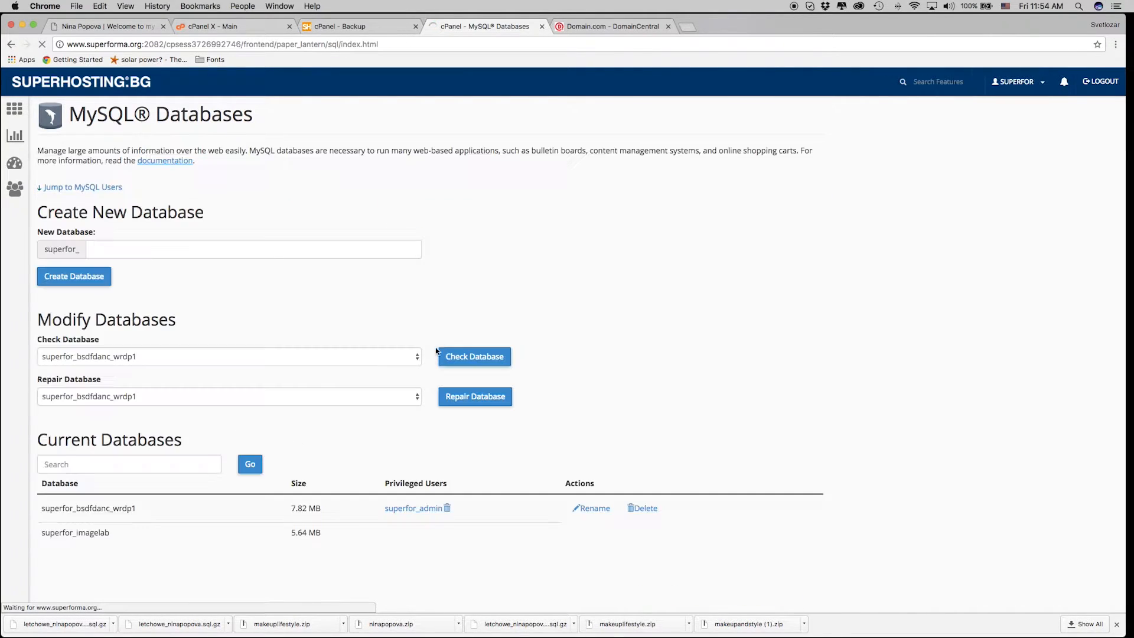
# Confirm superfor_ninapop is listed as privileged user, then go to the cPanel home from the Backup tab.
pyautogui.scroll(-1, 271, 370)
pyautogui.scroll(-2, 272, 370)
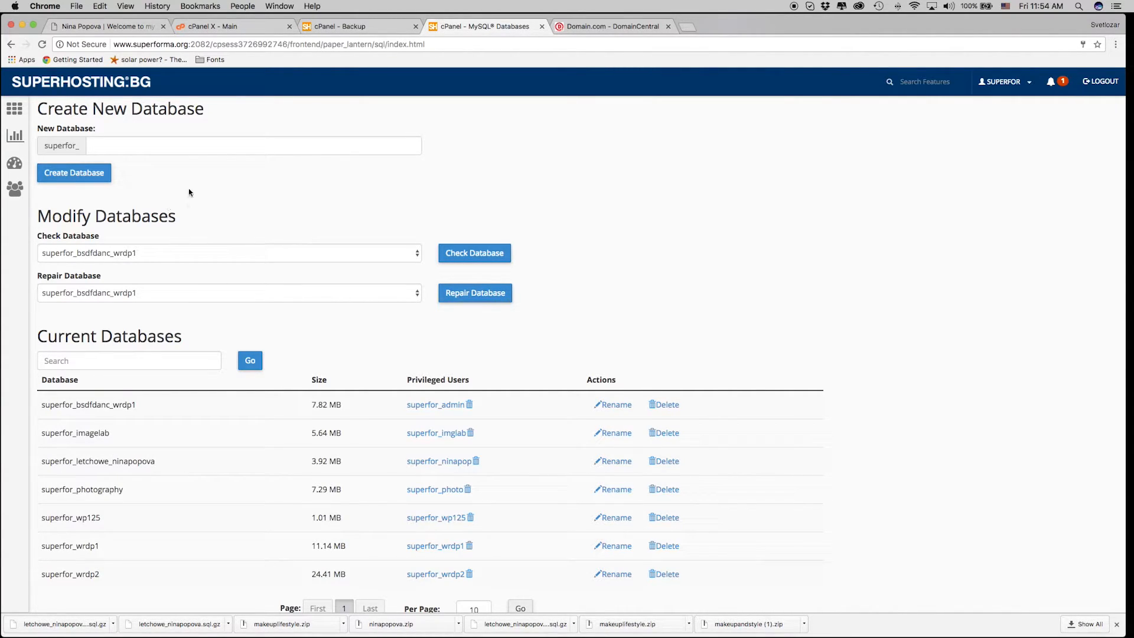
pyautogui.click(350, 27)
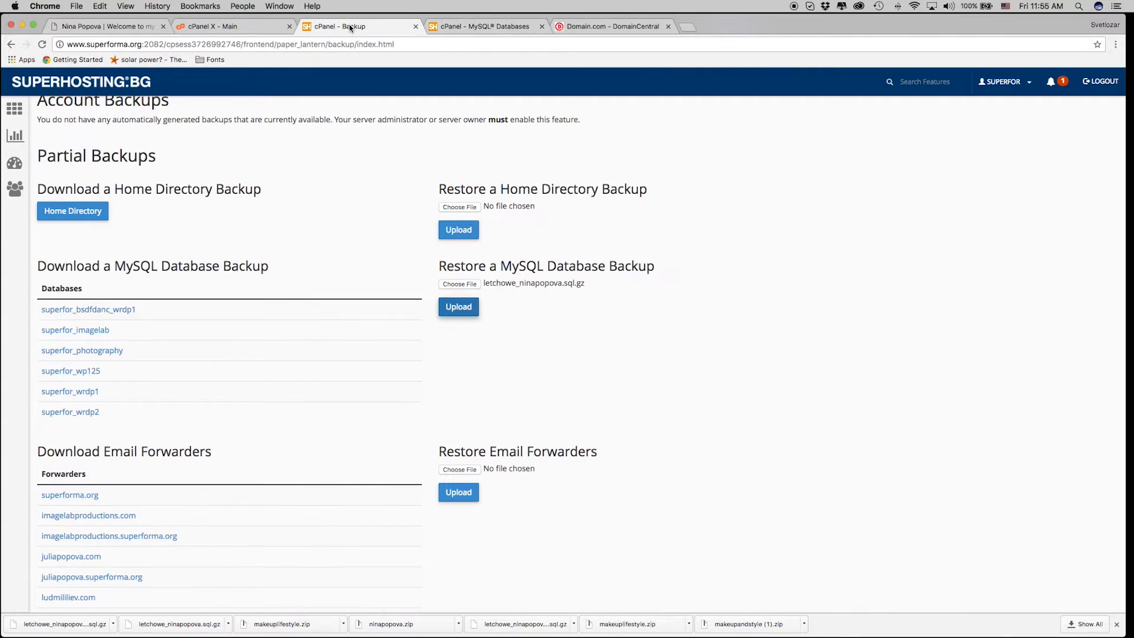
pyautogui.click(17, 117)
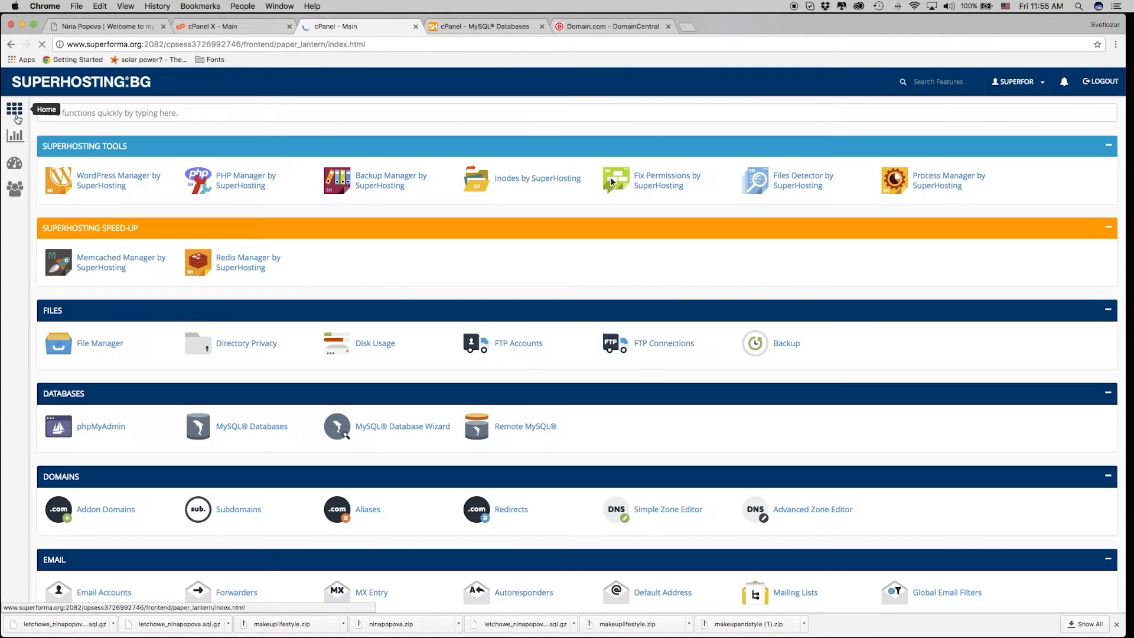
pyautogui.scroll(-1, 550, 434)
pyautogui.scroll(1, 555, 443)
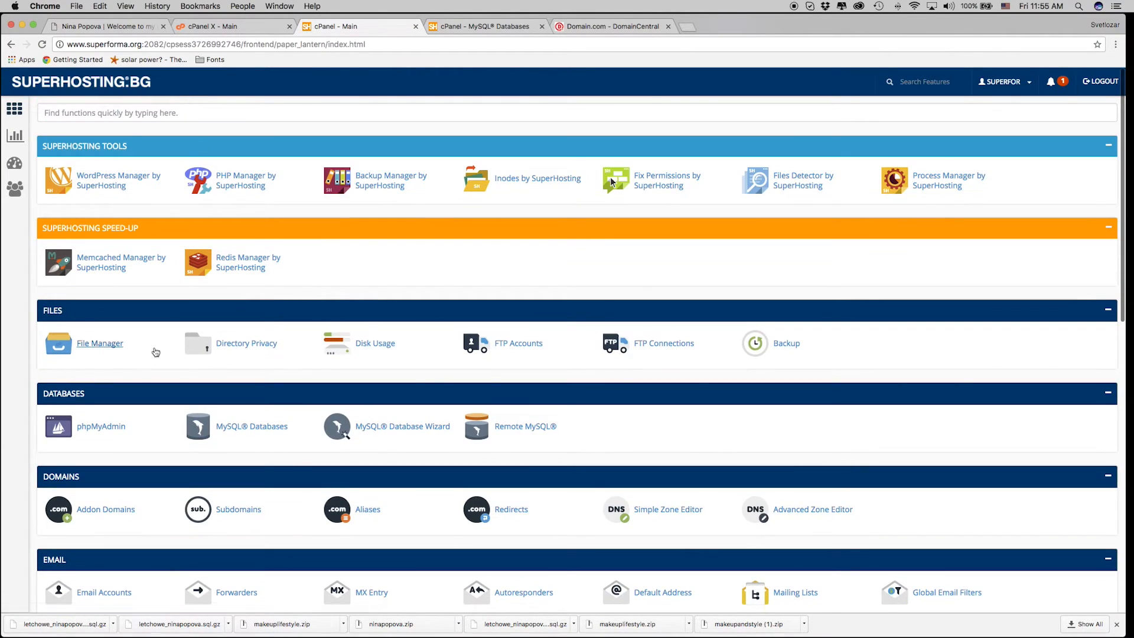
# Open File Manager at public_html/ninapopova.com and select wp-config.php at the bottom of the list.
pyautogui.click(107, 351)
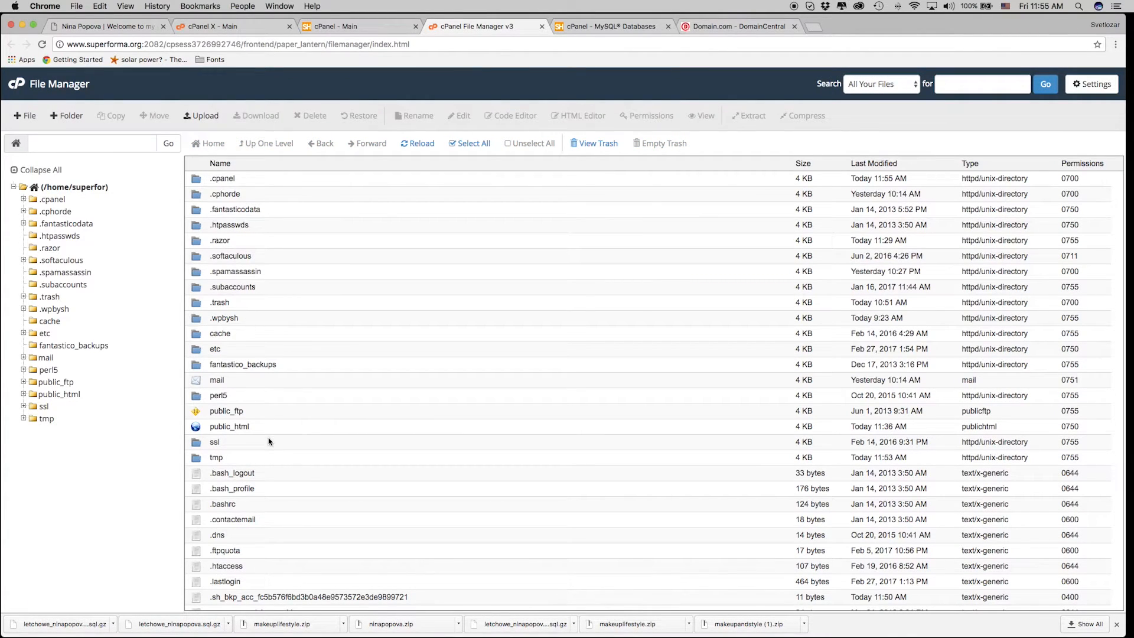
pyautogui.doubleClick(277, 427)
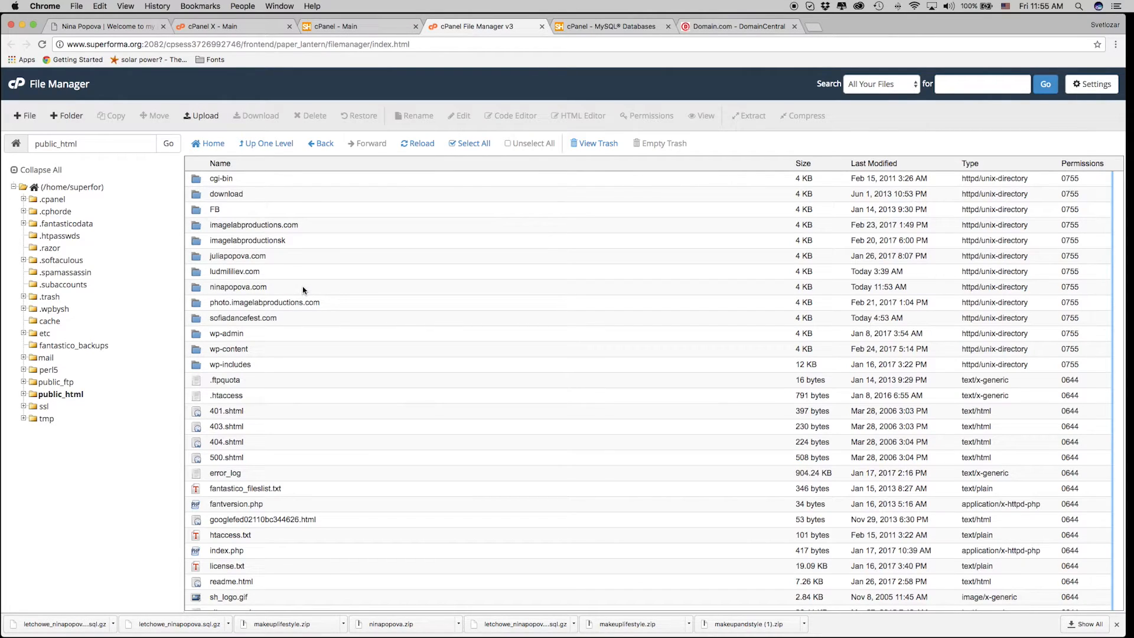
pyautogui.doubleClick(302, 287)
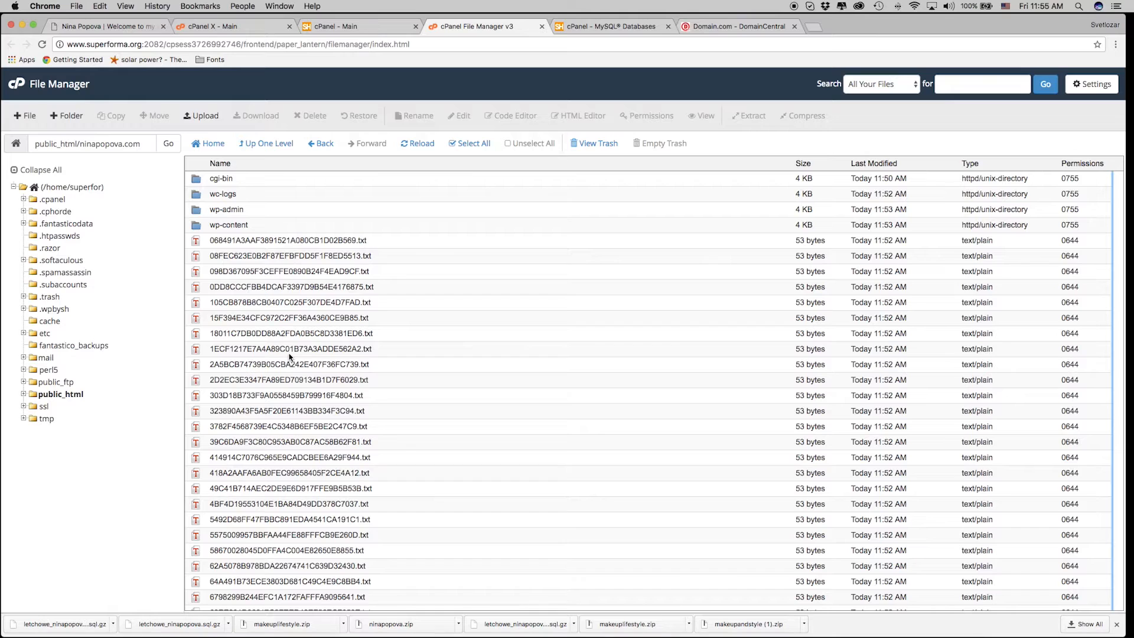
pyautogui.scroll(-2, 289, 355)
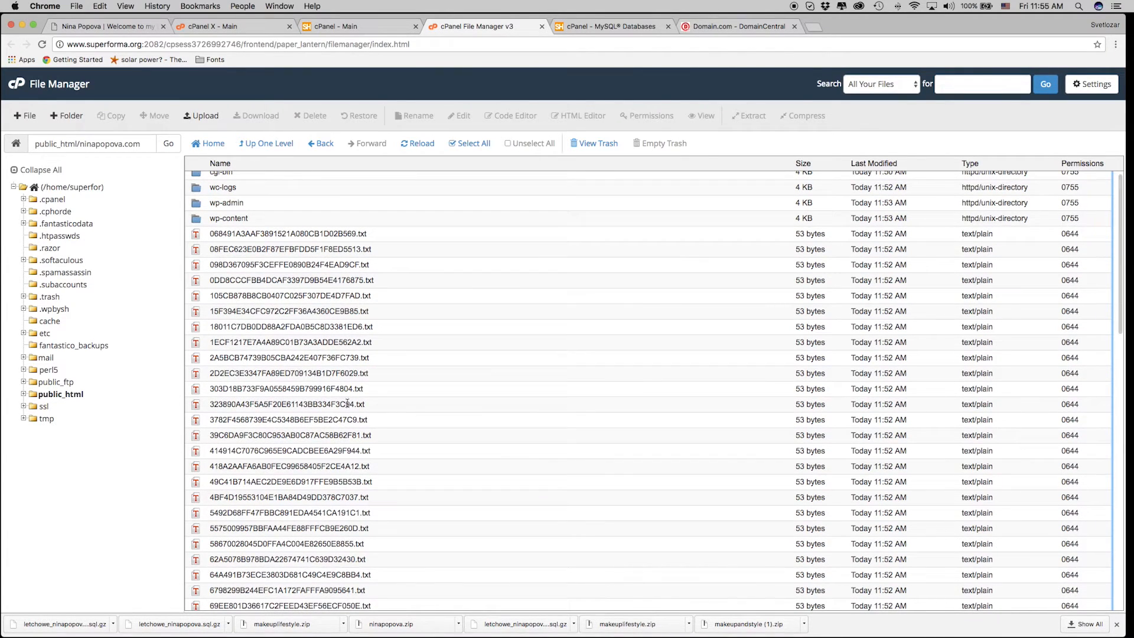
pyautogui.scroll(-1, 375, 413)
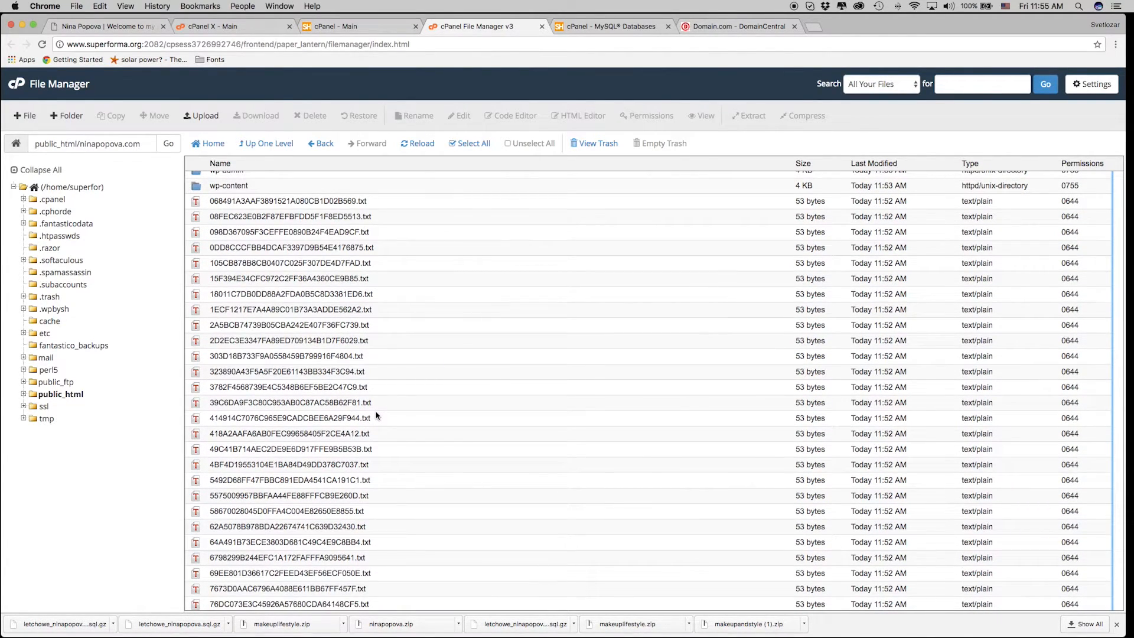
pyautogui.scroll(-6, 376, 415)
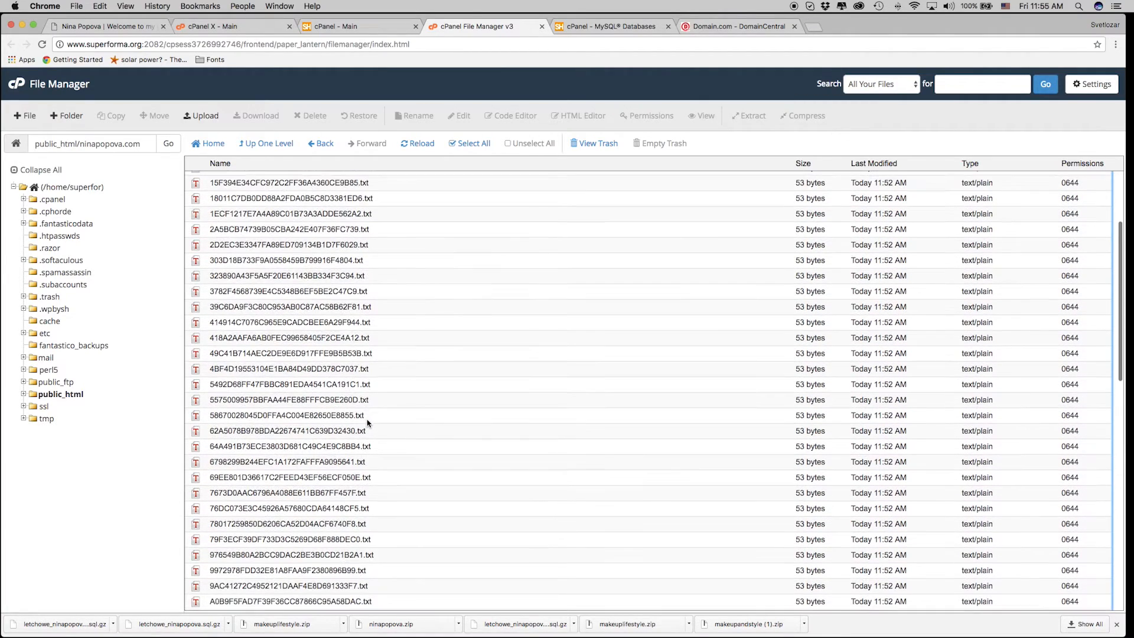
pyautogui.scroll(-20, 302, 418)
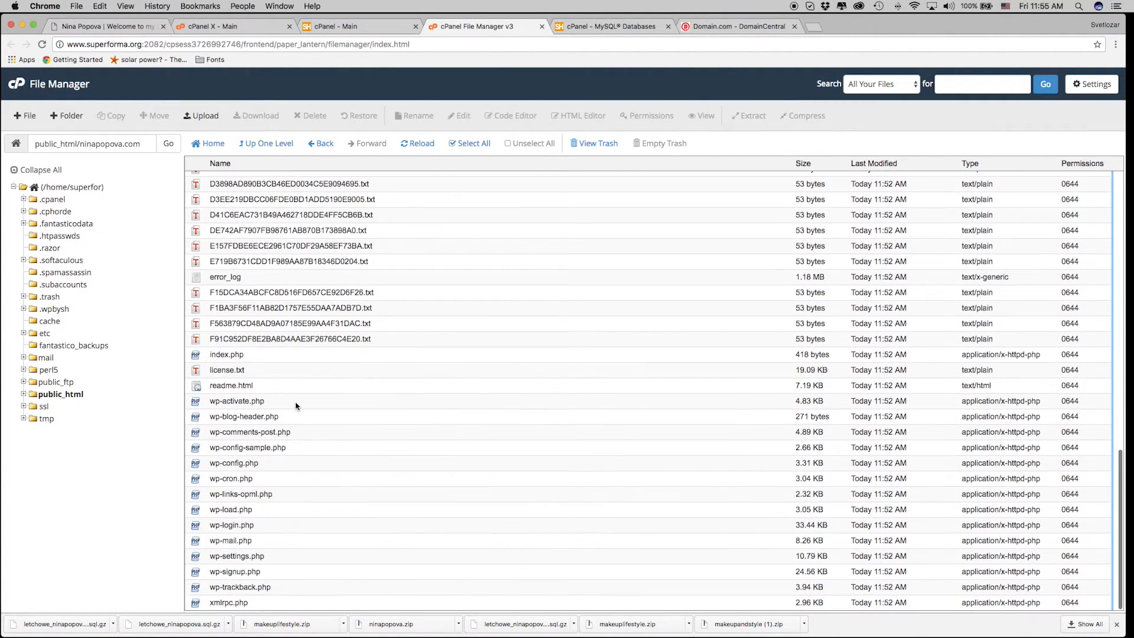
pyautogui.click(259, 466)
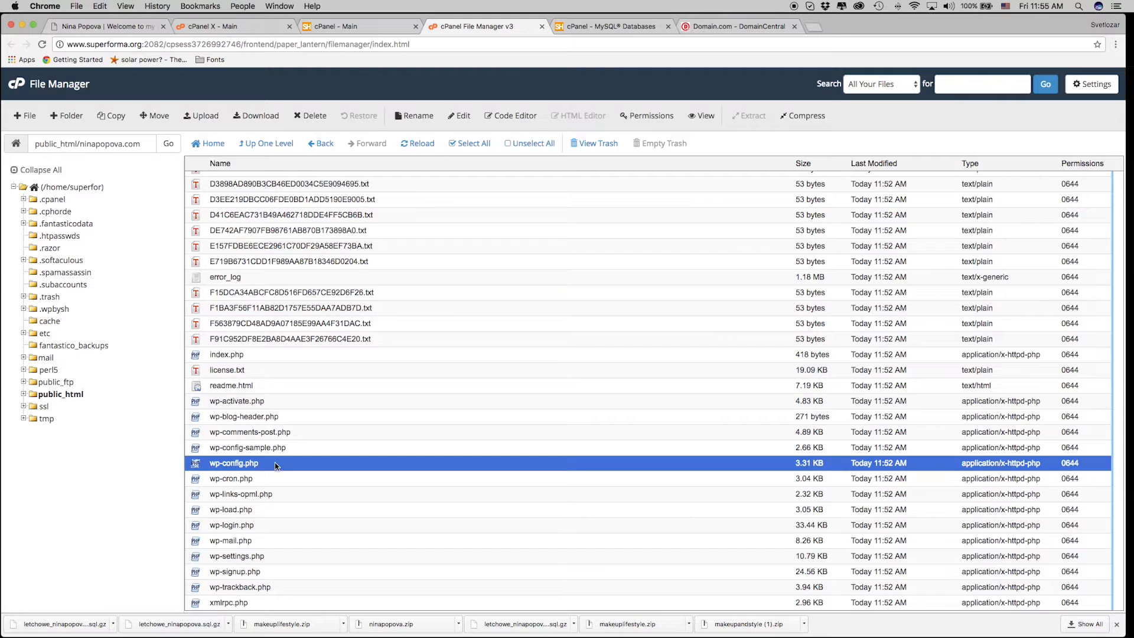
# Open wp-config.php in Code Edit and locate the DB_NAME value on line 19.
pyautogui.rightClick(275, 466)
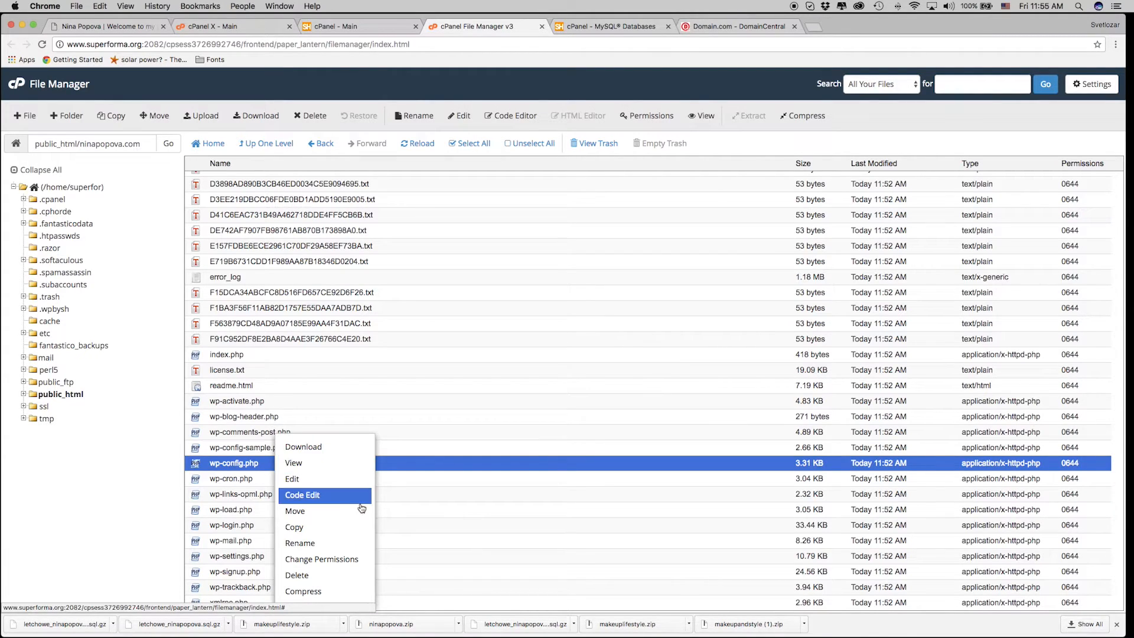
pyautogui.click(346, 496)
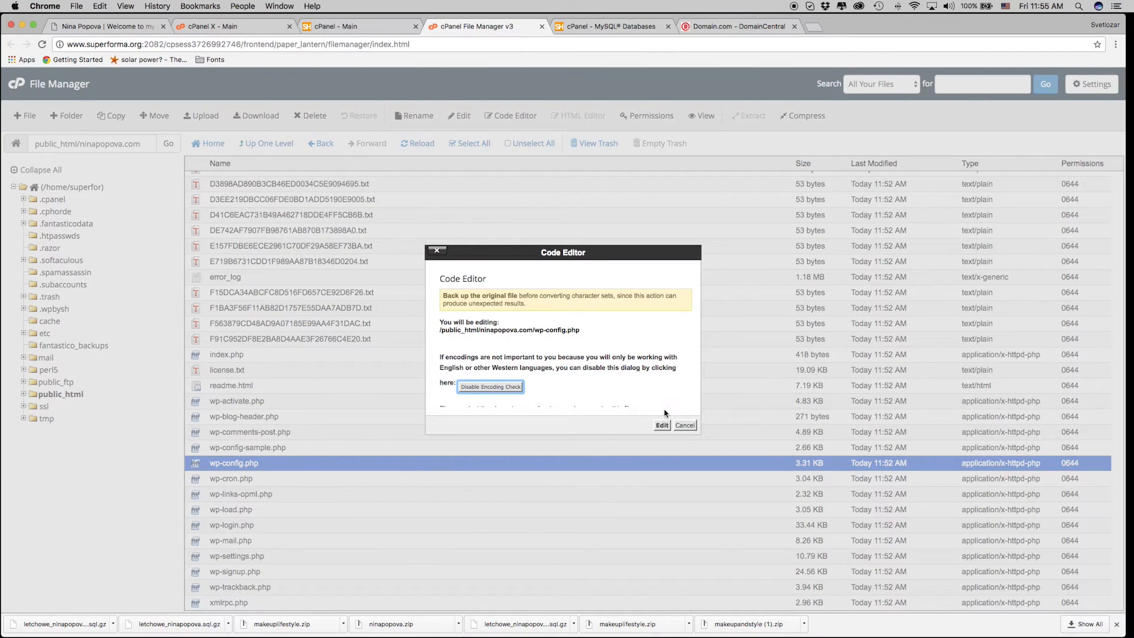
pyautogui.click(662, 425)
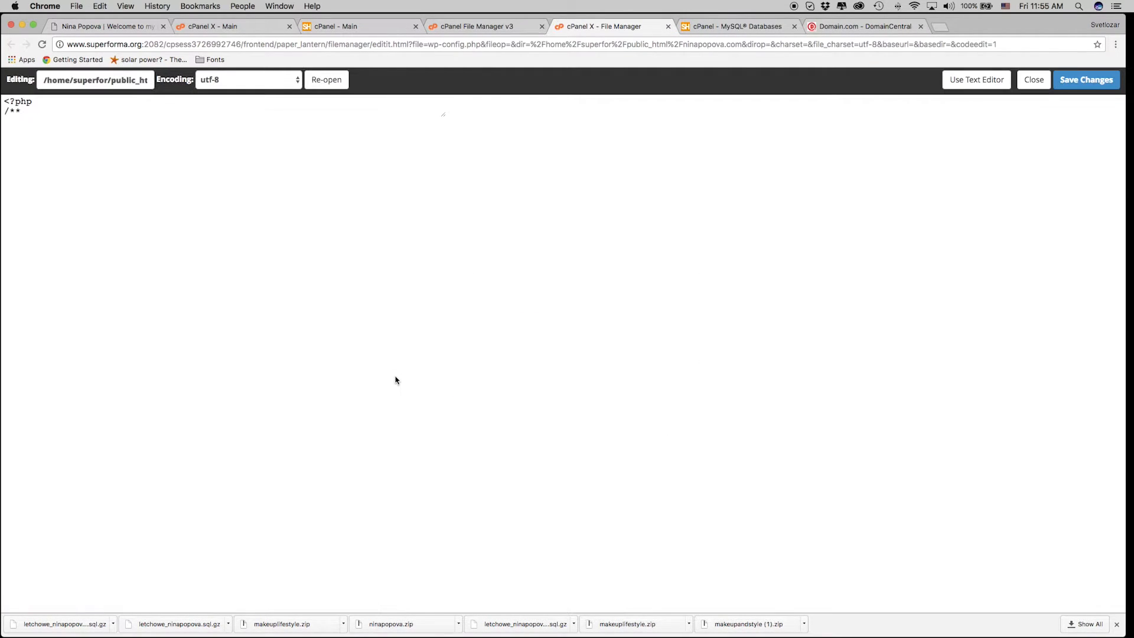
pyautogui.scroll(-3, 232, 411)
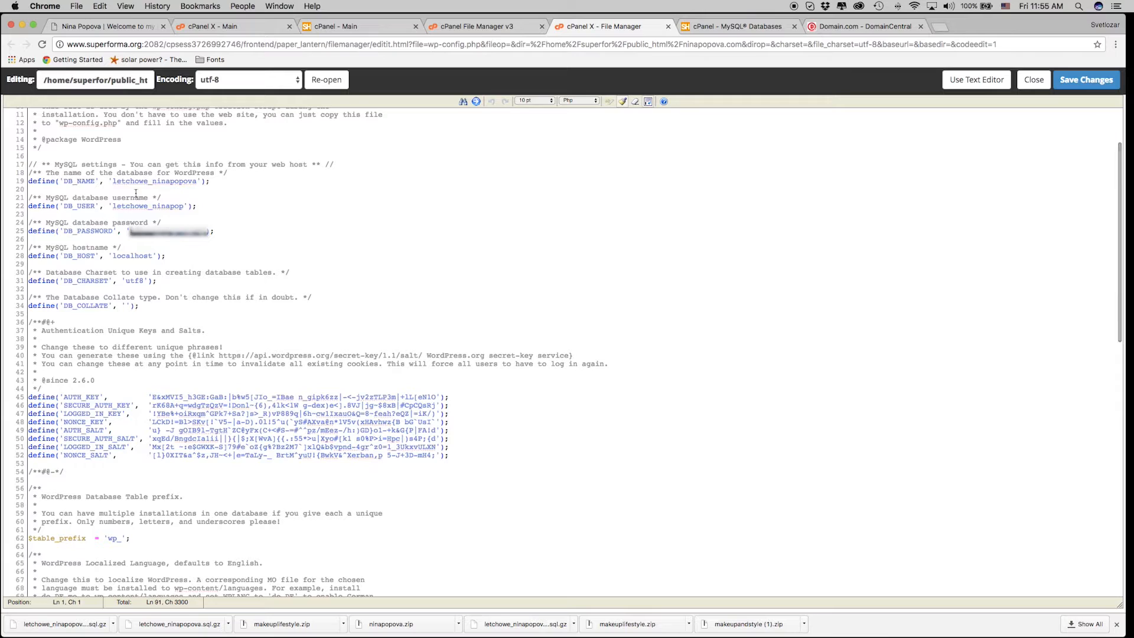
pyautogui.click(114, 182)
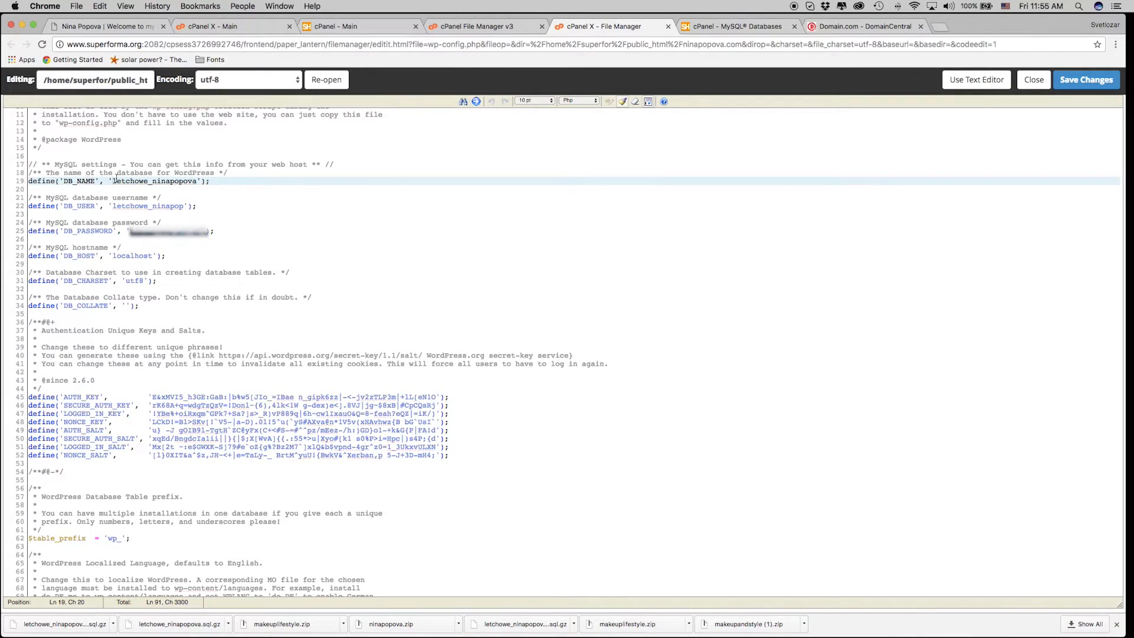
pyautogui.moveTo(114, 181); pyautogui.dragTo(182, 185)
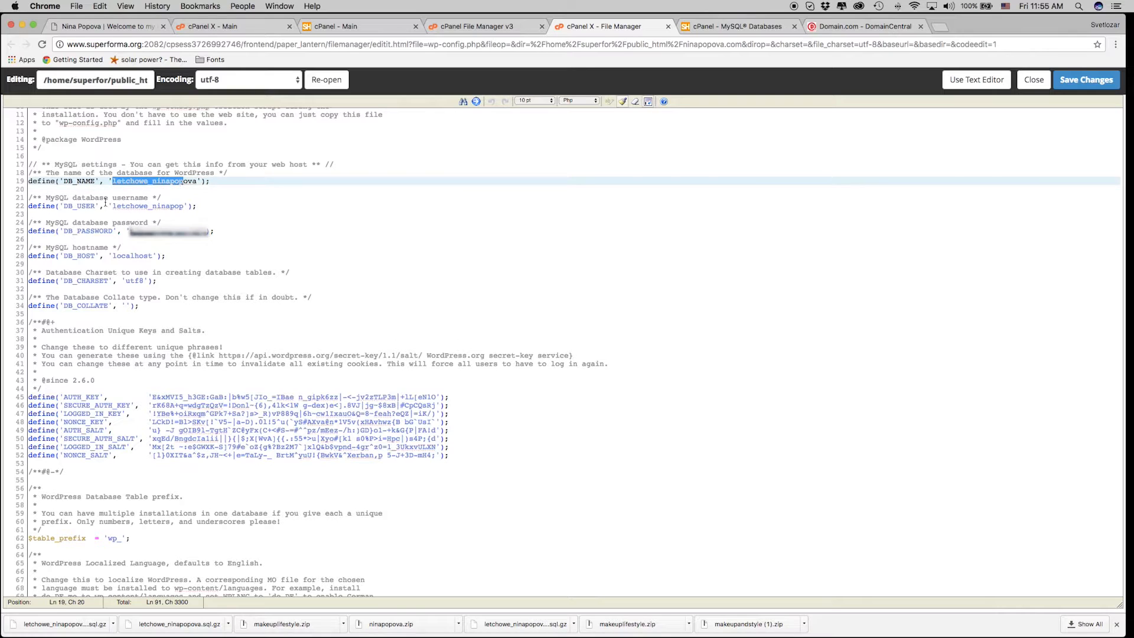
pyautogui.click(128, 232)
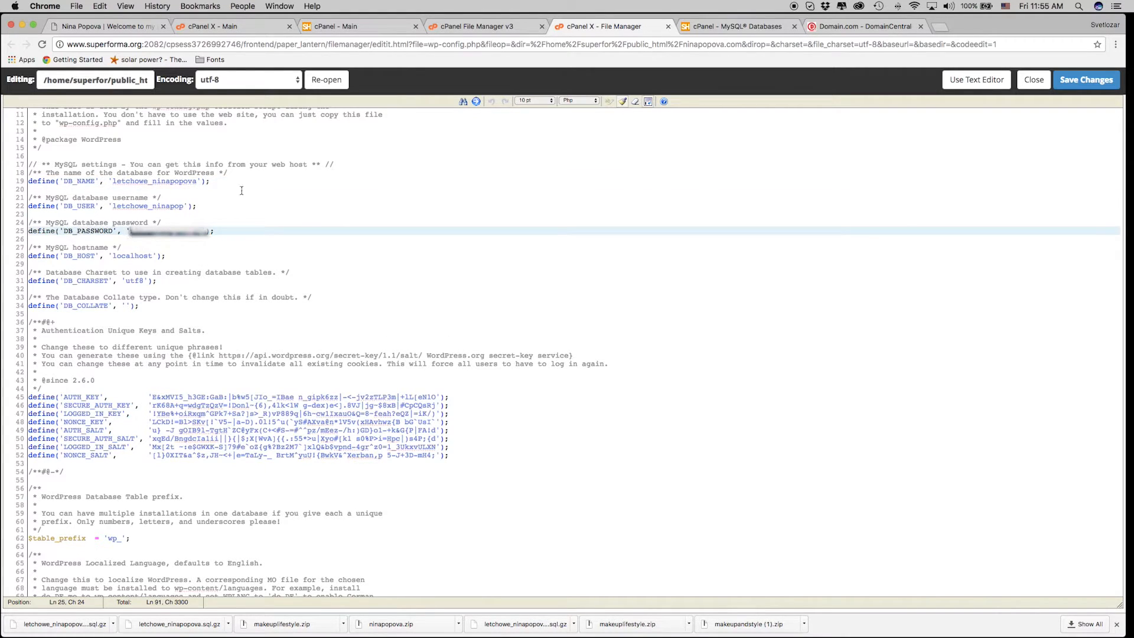
pyautogui.click(479, 25)
pyautogui.click(386, 26)
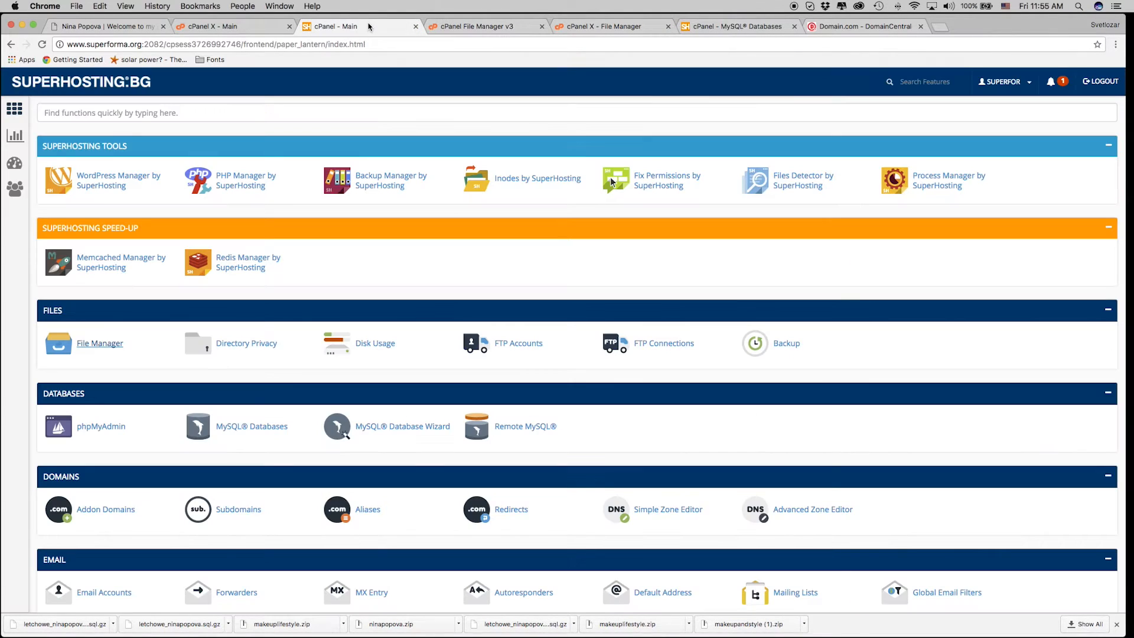
pyautogui.click(240, 27)
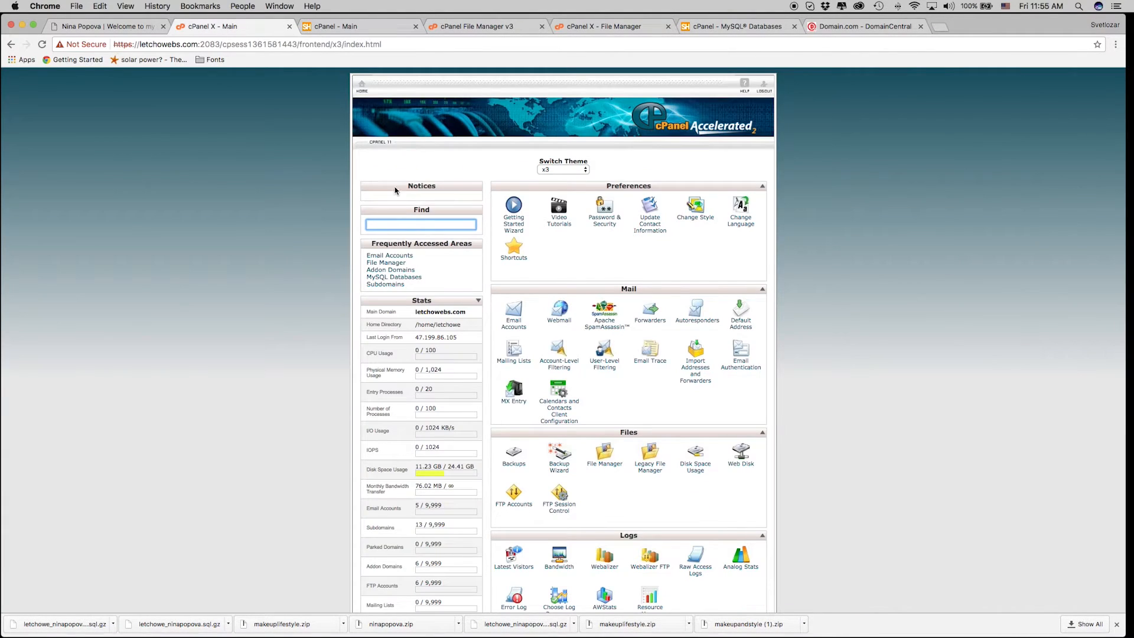
pyautogui.click(469, 26)
pyautogui.click(750, 26)
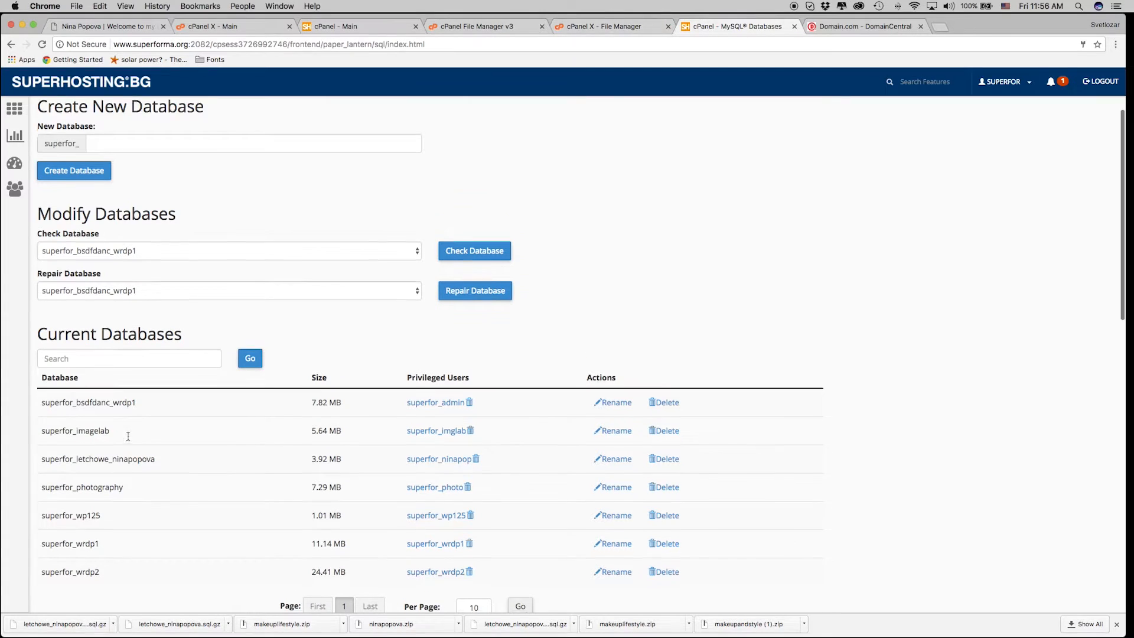
pyautogui.scroll(-1, 12, 398)
pyautogui.moveTo(42, 439); pyautogui.dragTo(168, 436)
pyautogui.press('super+c')
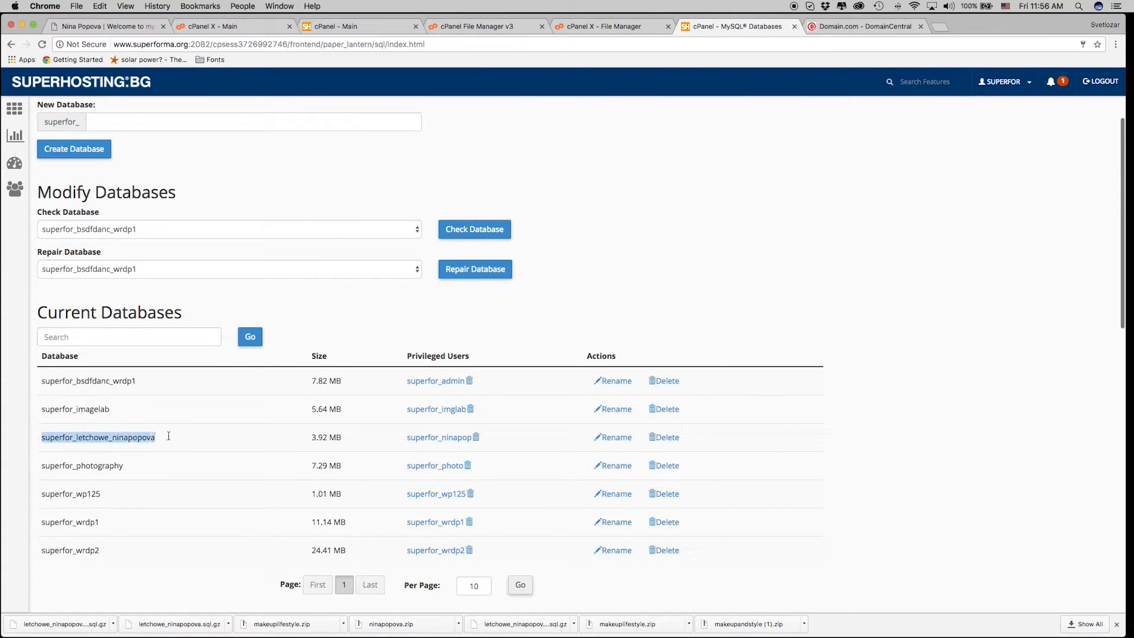
# Paste superfor_letchowe_ninapopova over the old DB_NAME value letchowe_ninapopova.
pyautogui.click(587, 29)
pyautogui.click(135, 223)
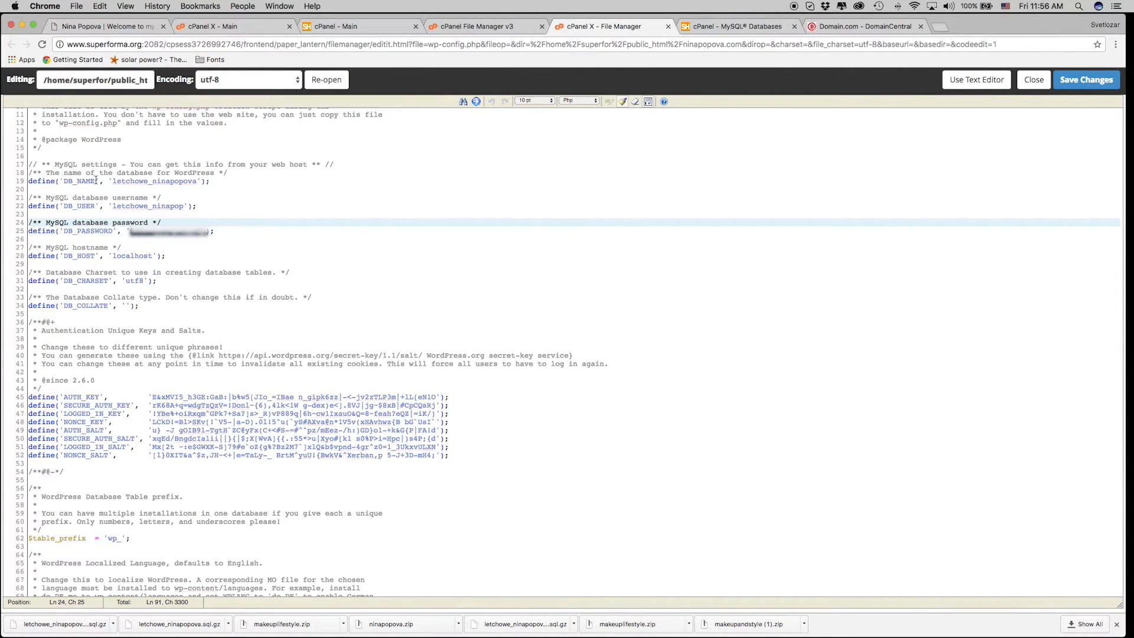
pyautogui.click(118, 180)
pyautogui.moveTo(112, 181); pyautogui.dragTo(194, 181)
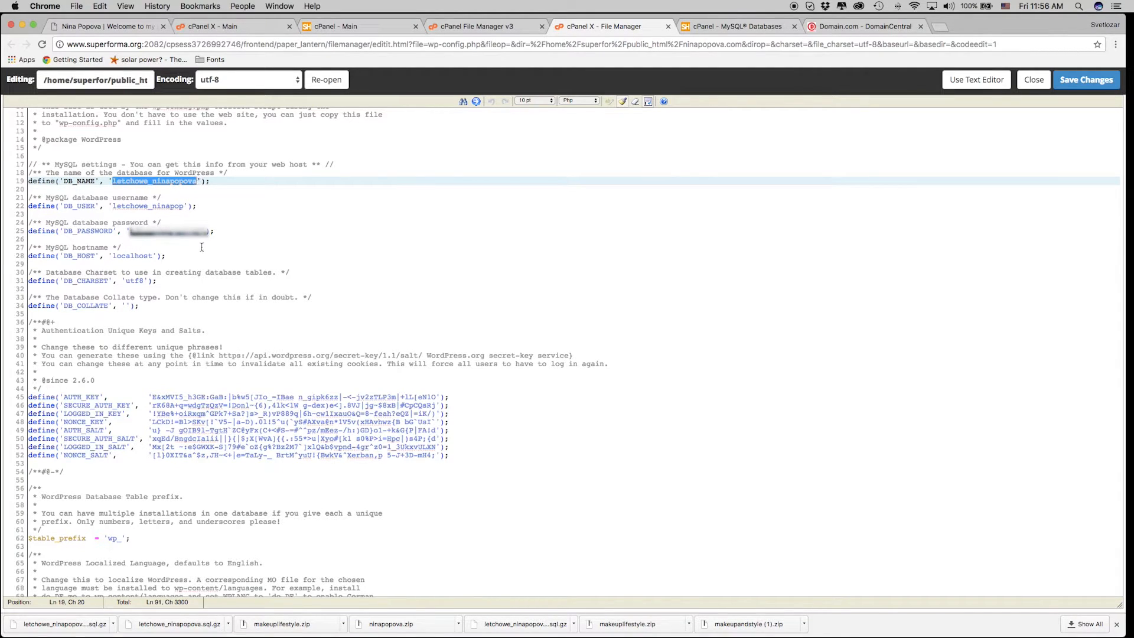
pyautogui.press('super+v')
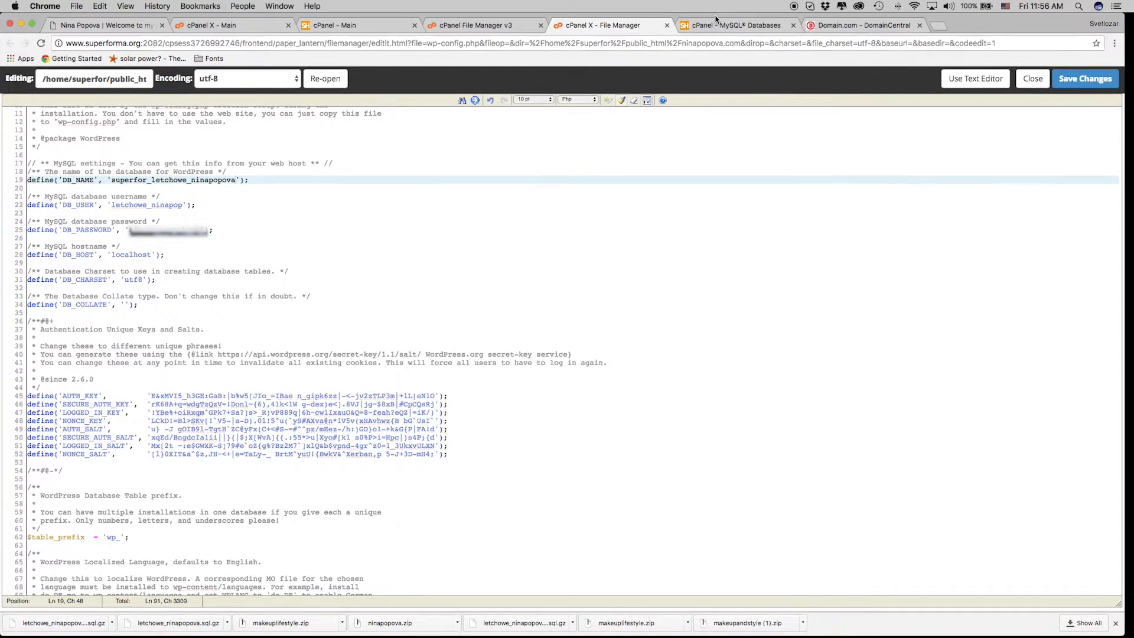
pyautogui.click(719, 26)
# Replace DB_USER on line 22 with superfor_ninapop and overwrite the DB_PASSWORD value on line 25 with the new password.
pyautogui.scroll(-1, 120, 464)
pyautogui.scroll(-10, 120, 464)
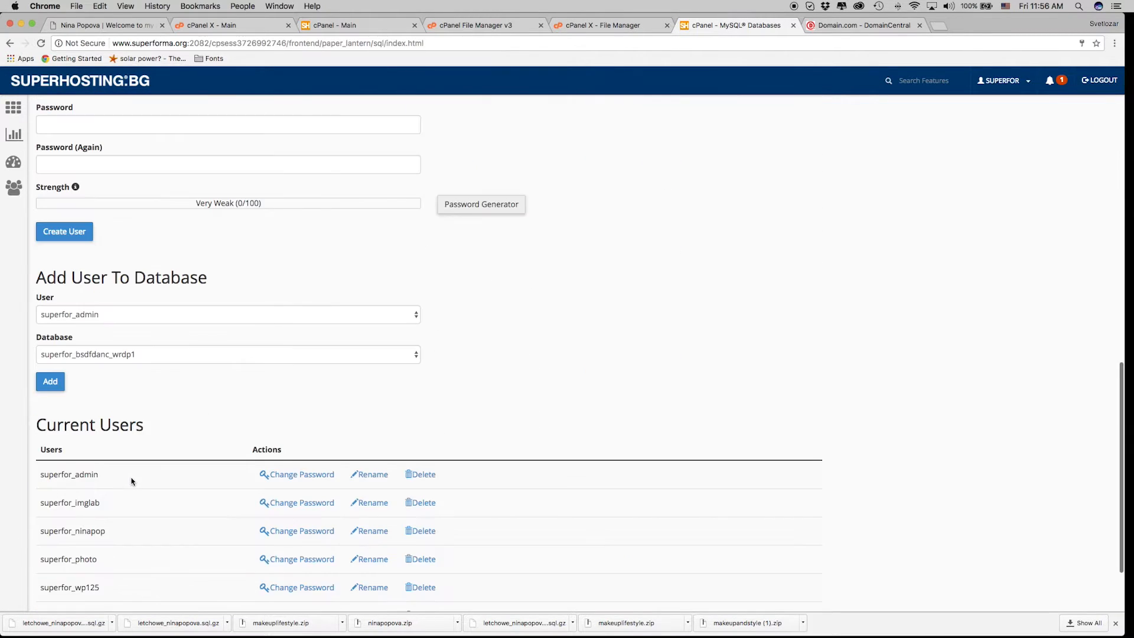
pyautogui.doubleClick(53, 436)
pyautogui.press('super+c')
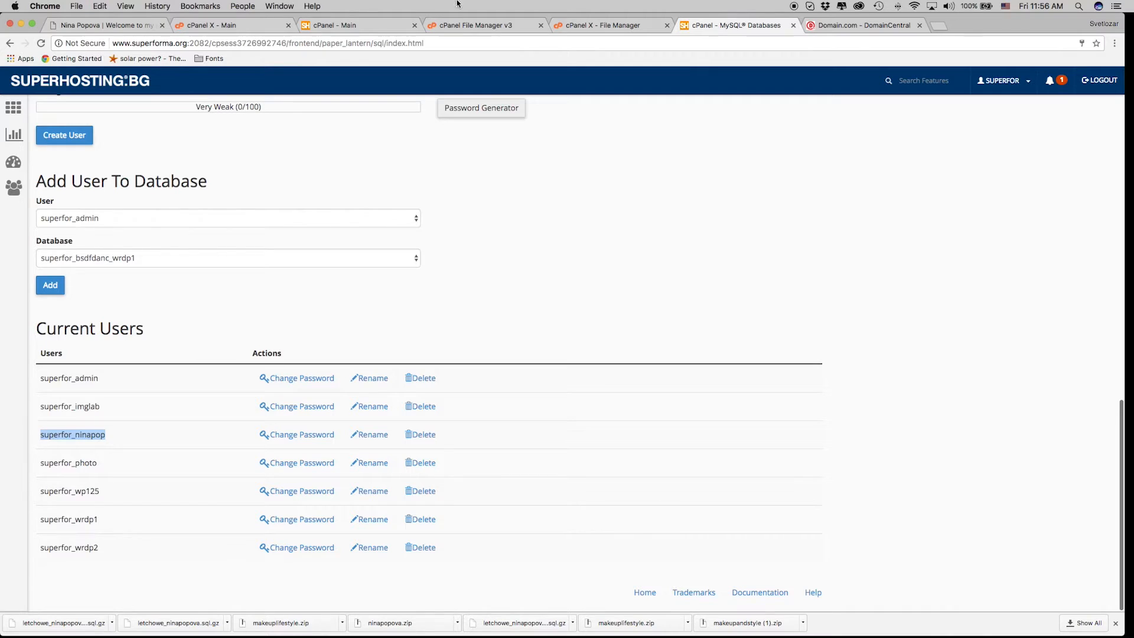
pyautogui.click(593, 28)
pyautogui.moveTo(112, 206); pyautogui.dragTo(185, 205)
pyautogui.press('super+v')
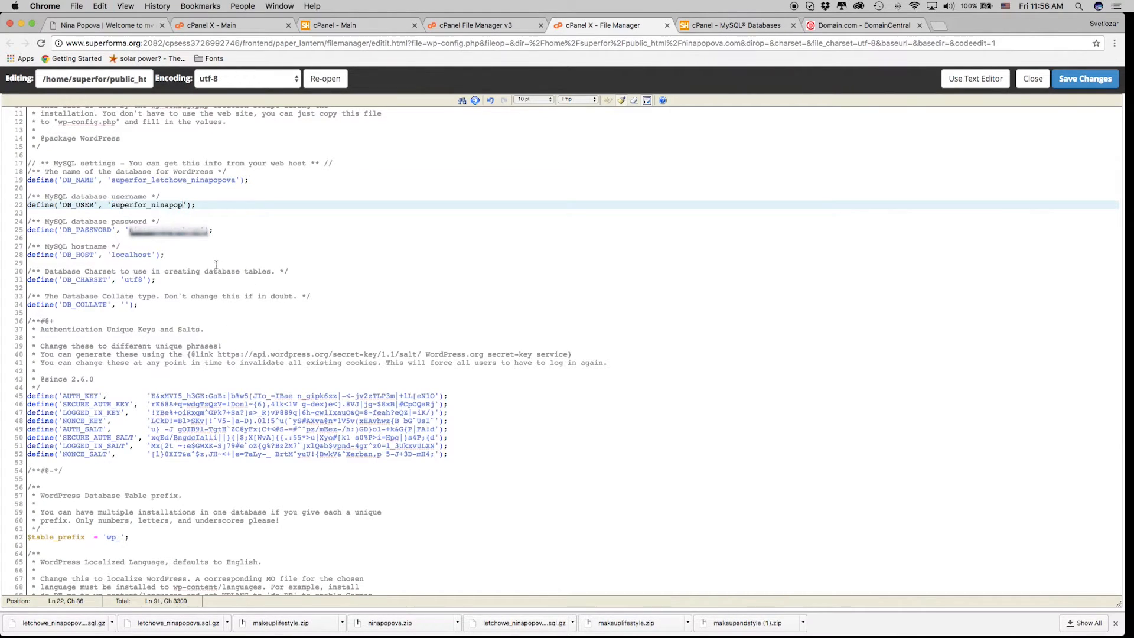
pyautogui.moveTo(130, 230); pyautogui.dragTo(178, 230)
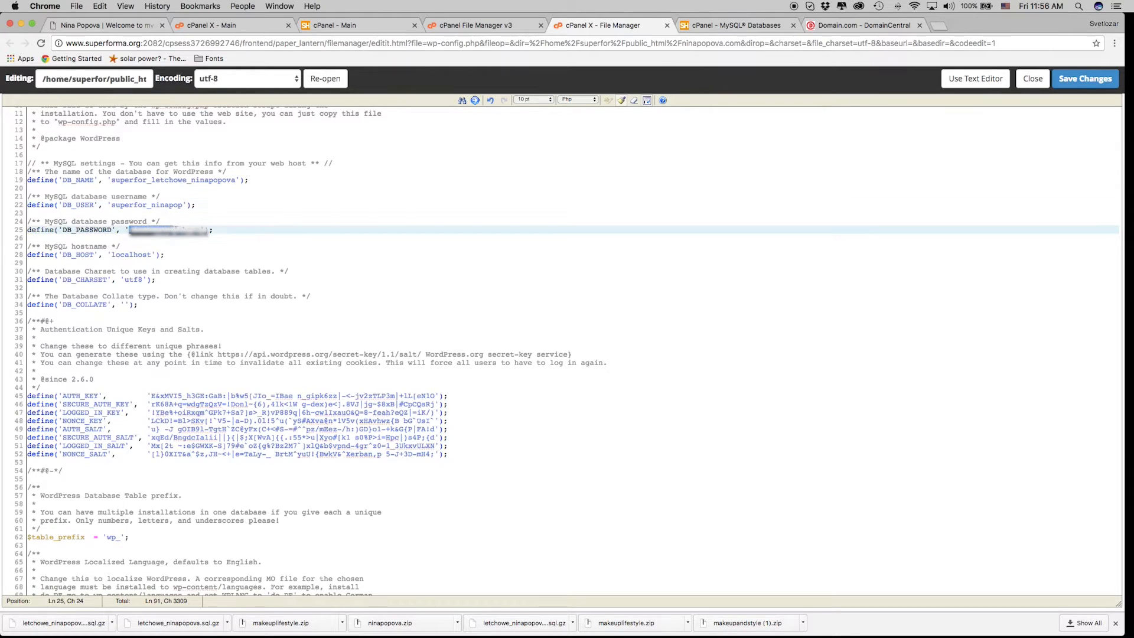
pyautogui.write('T')
# Save wp-config.php, then close the editor, File Manager and MySQL Databases tabs, leaving cPanel home.
pyautogui.click(1100, 78)
pyautogui.click(696, 403)
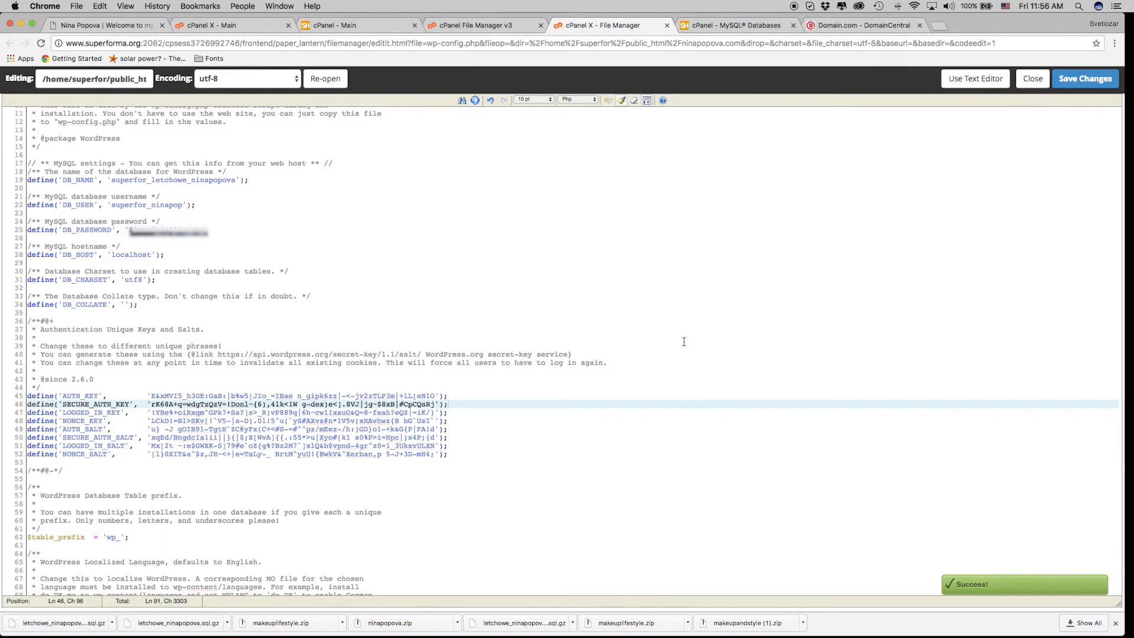
pyautogui.click(666, 25)
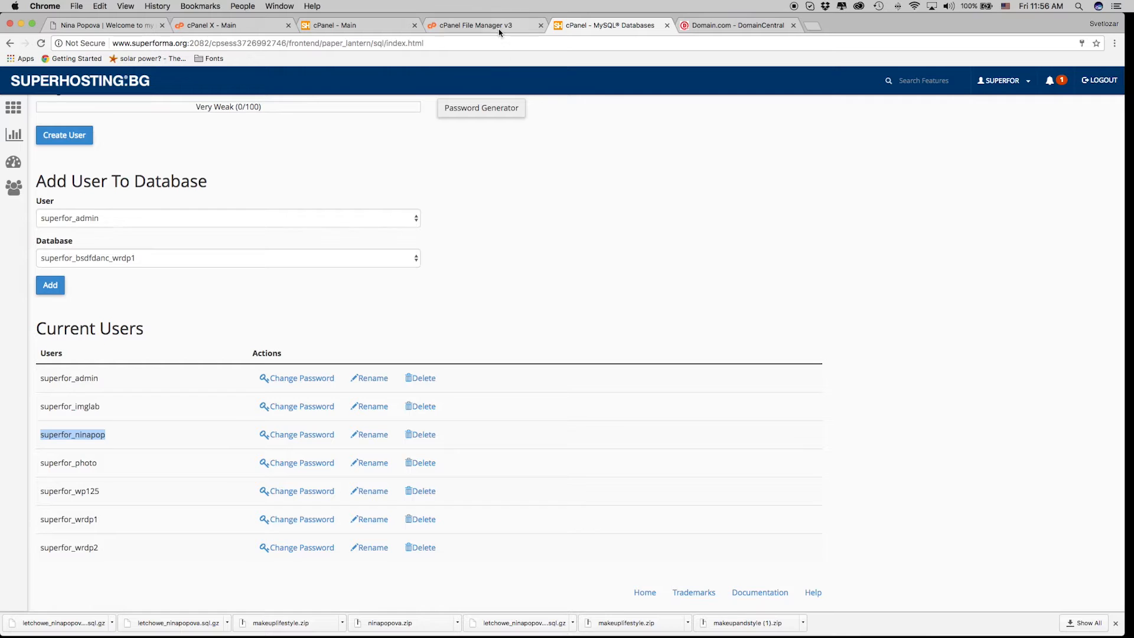
pyautogui.click(490, 27)
pyautogui.click(336, 25)
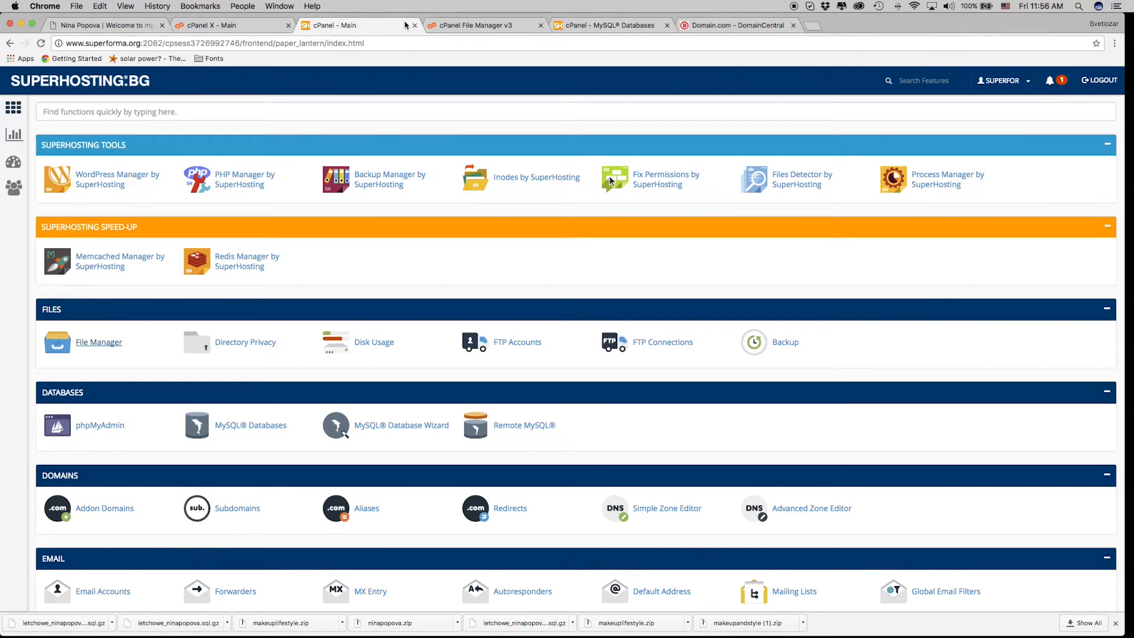
pyautogui.click(460, 31)
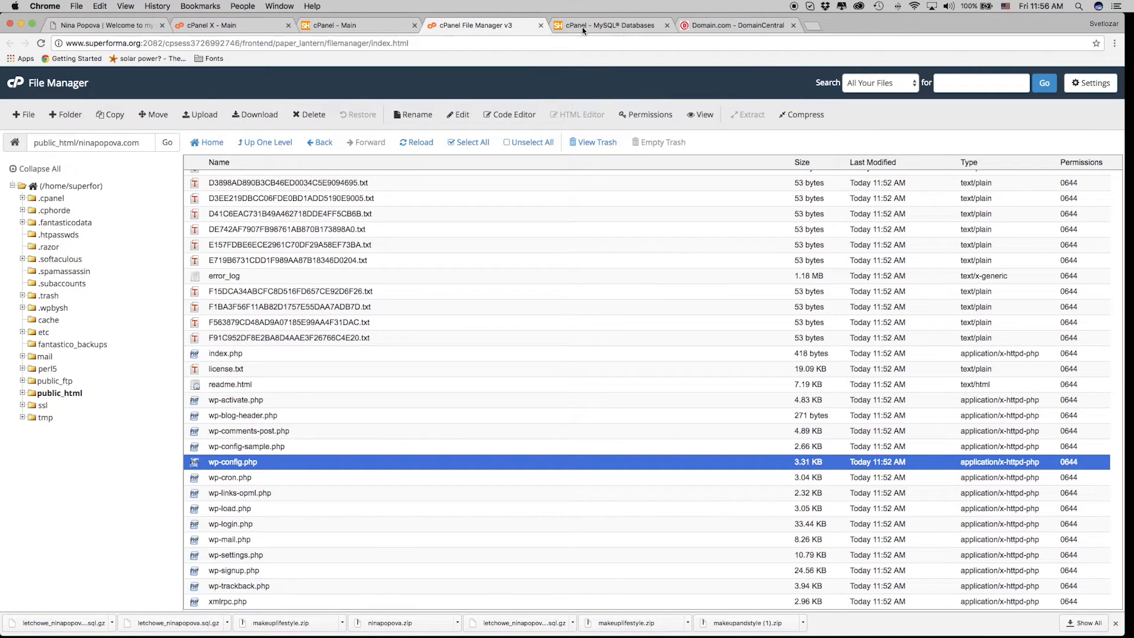
pyautogui.click(541, 25)
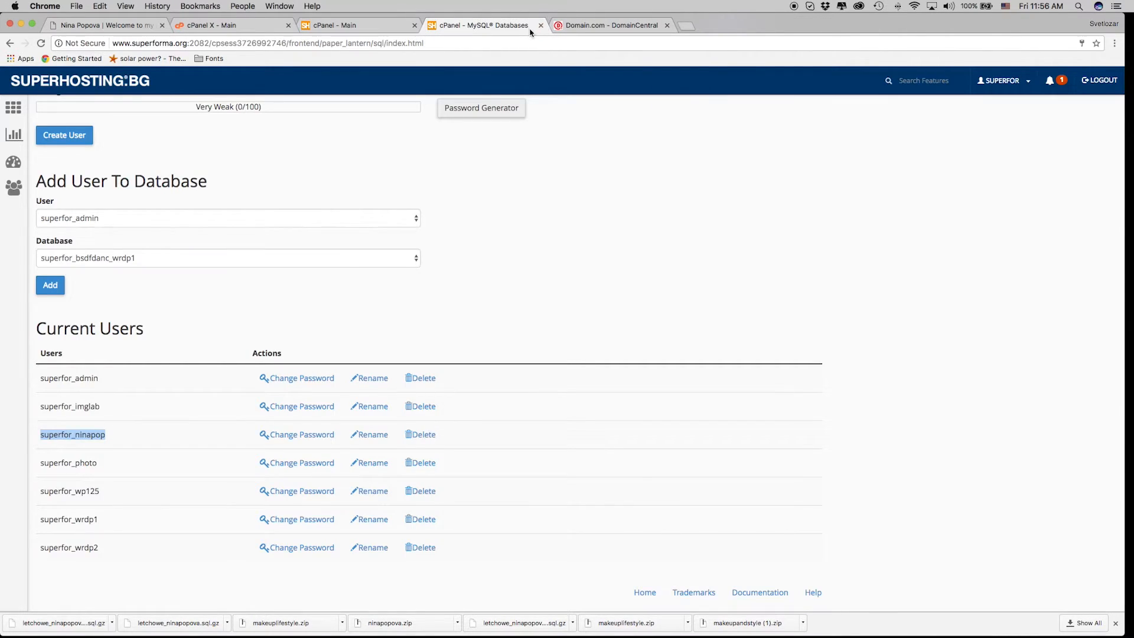
pyautogui.click(541, 26)
pyautogui.click(421, 27)
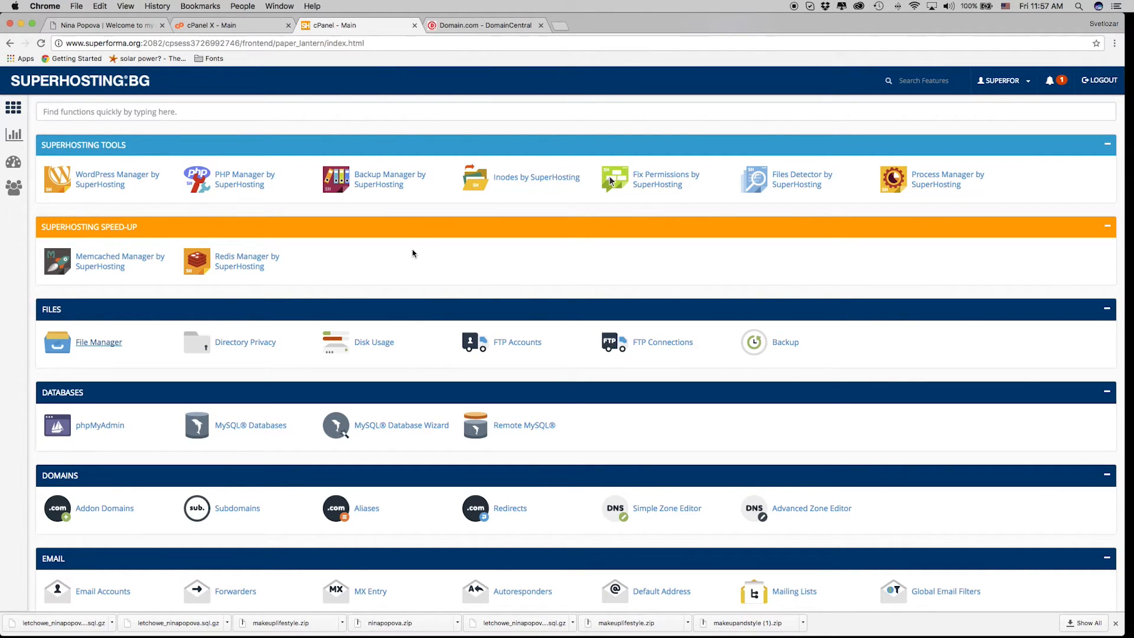
pyautogui.click(95, 111)
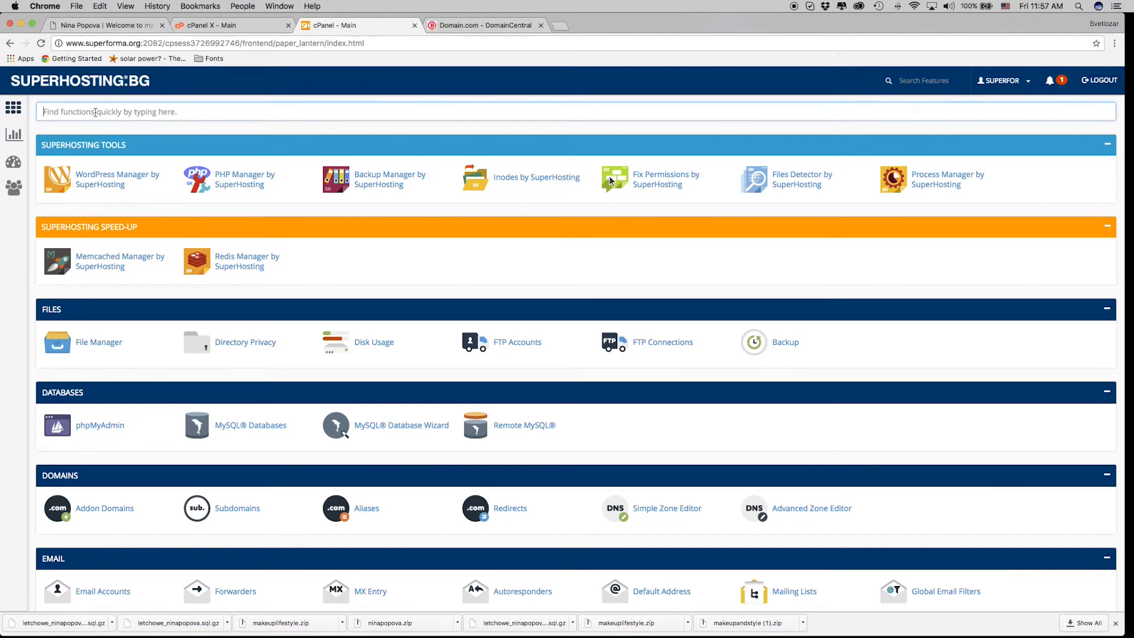
pyautogui.write('ema')
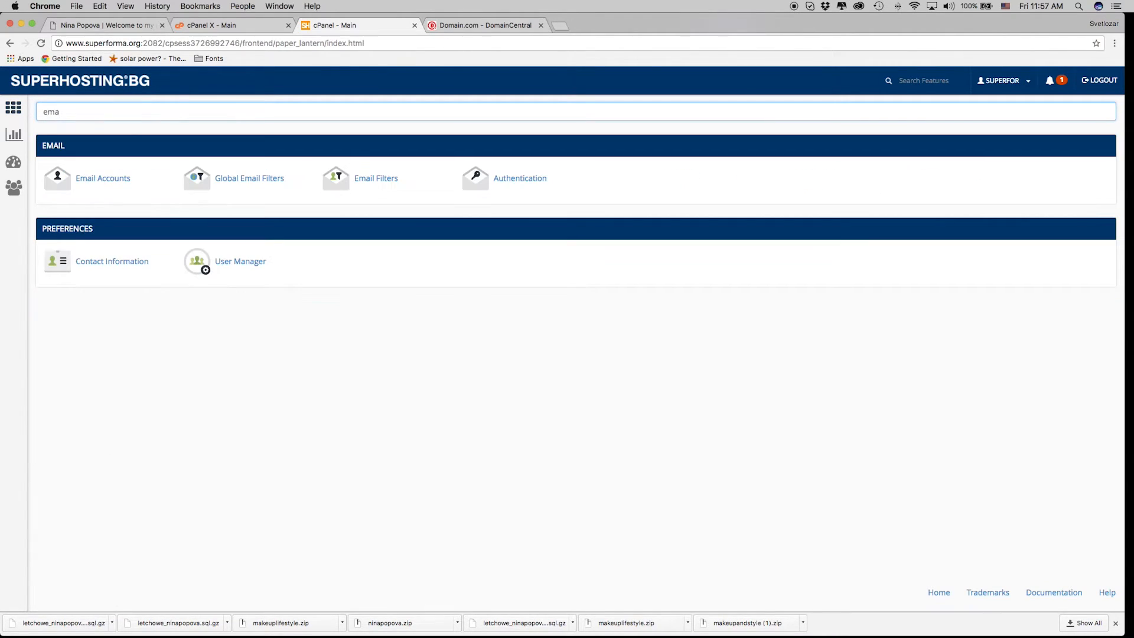
pyautogui.click(111, 179)
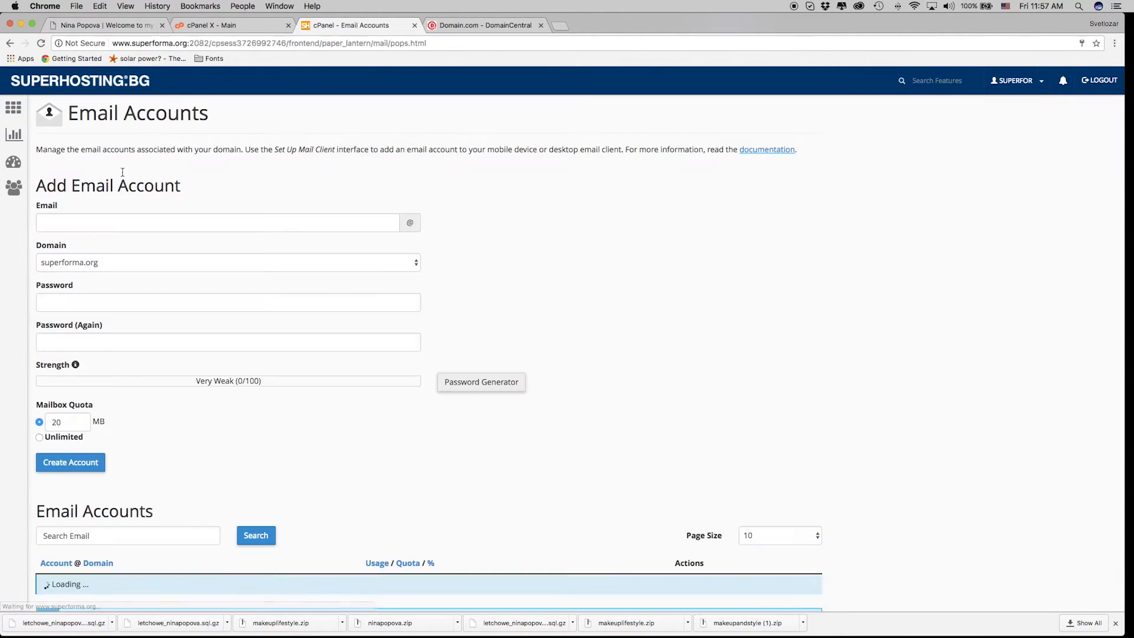
pyautogui.click(99, 215)
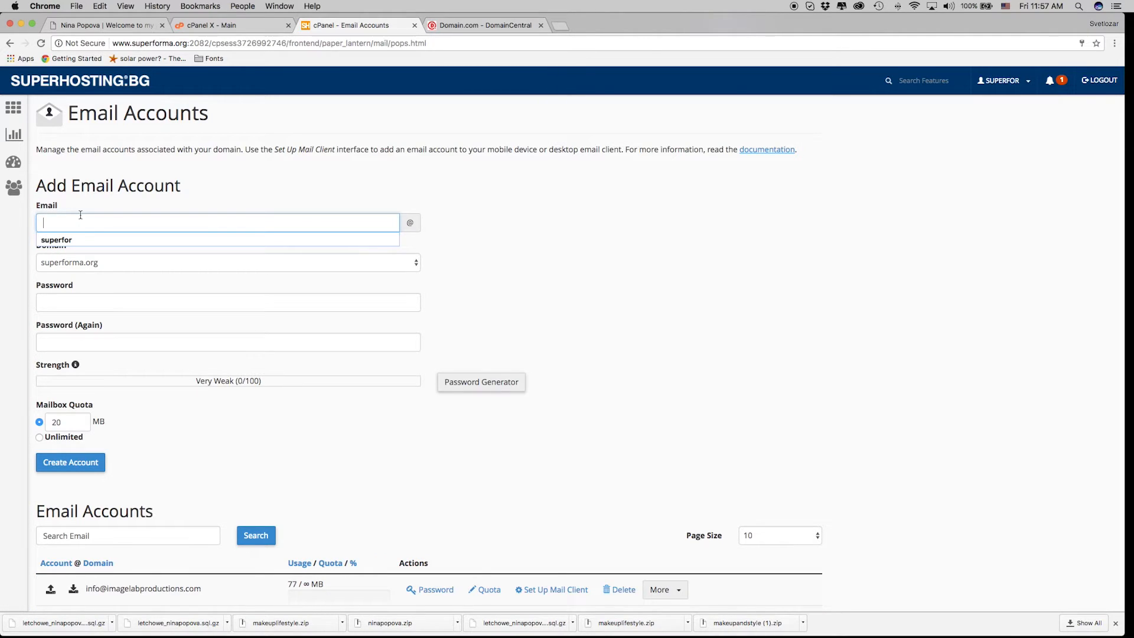
pyautogui.write('n')
pyautogui.press('BackSpace')
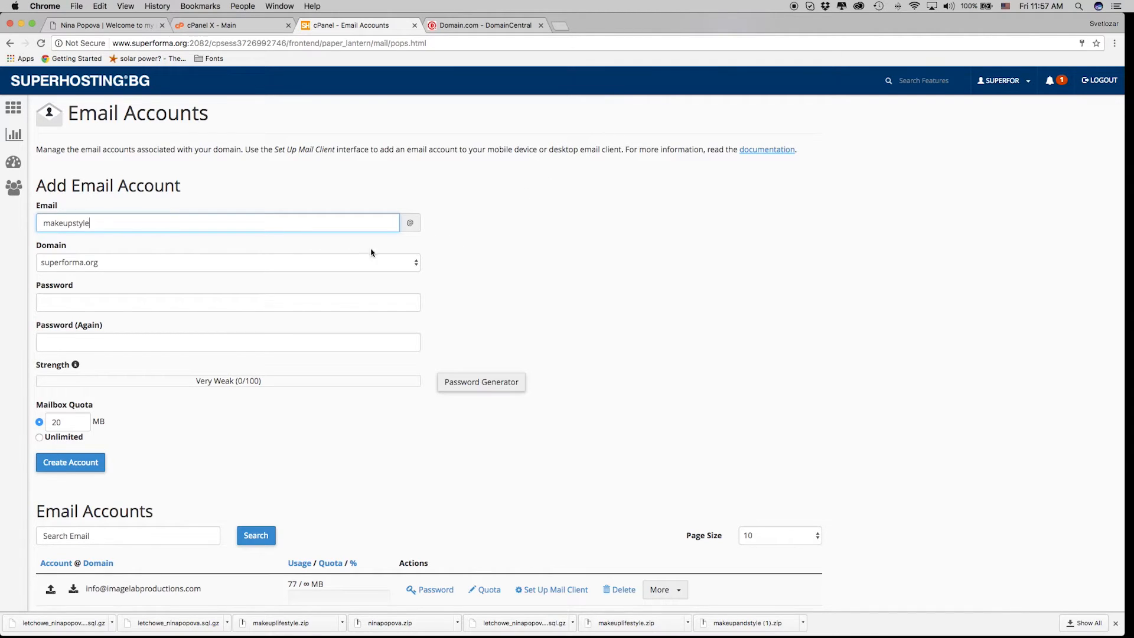
pyautogui.click(279, 262)
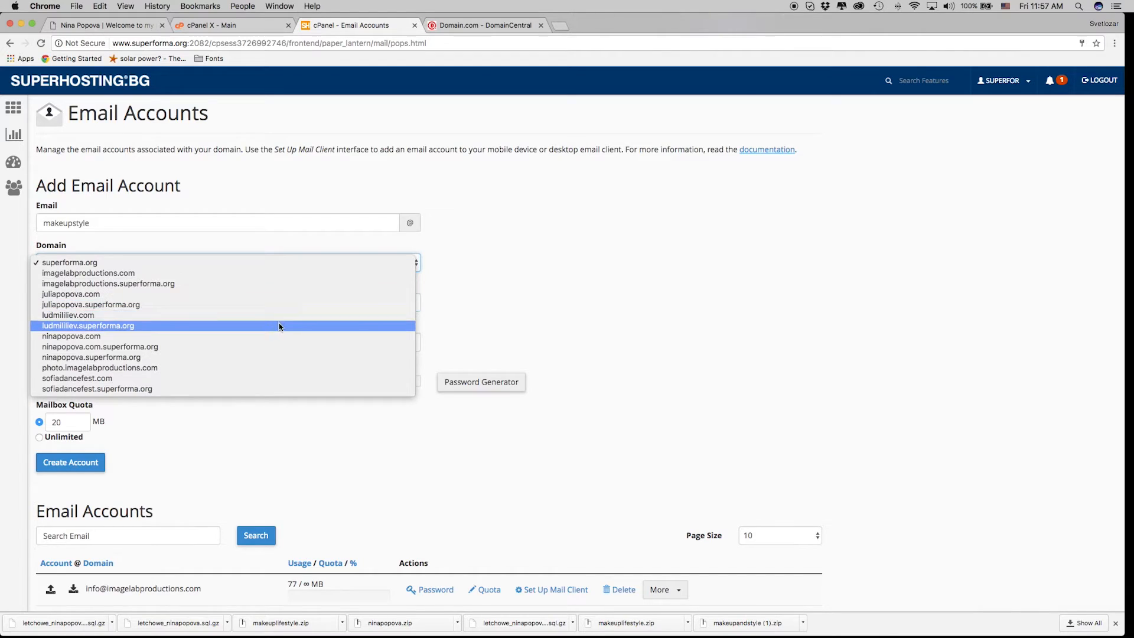
pyautogui.click(283, 339)
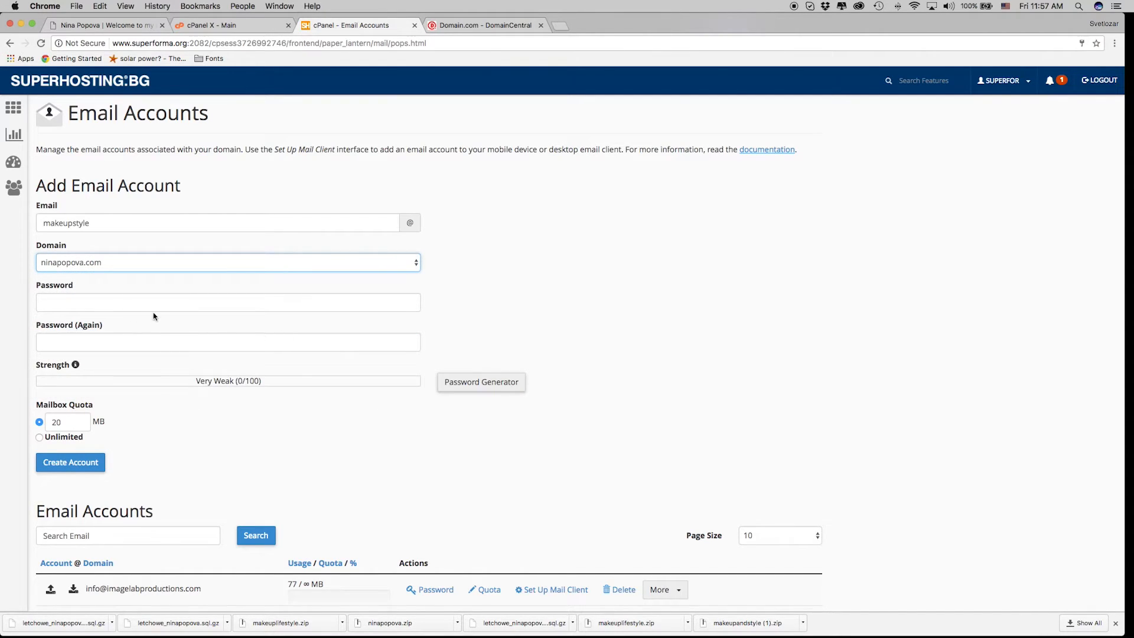
# Enter and confirm the mailbox password, set Unlimited quota, create the account, and return home.
pyautogui.click(157, 304)
pyautogui.write('12345')
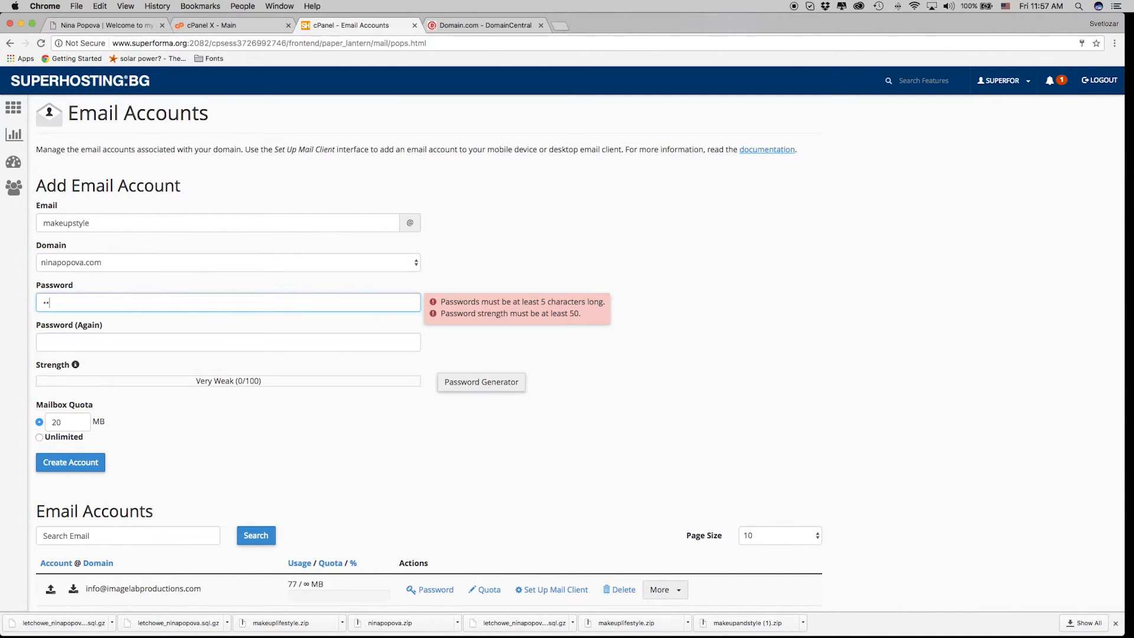
pyautogui.write('67890')
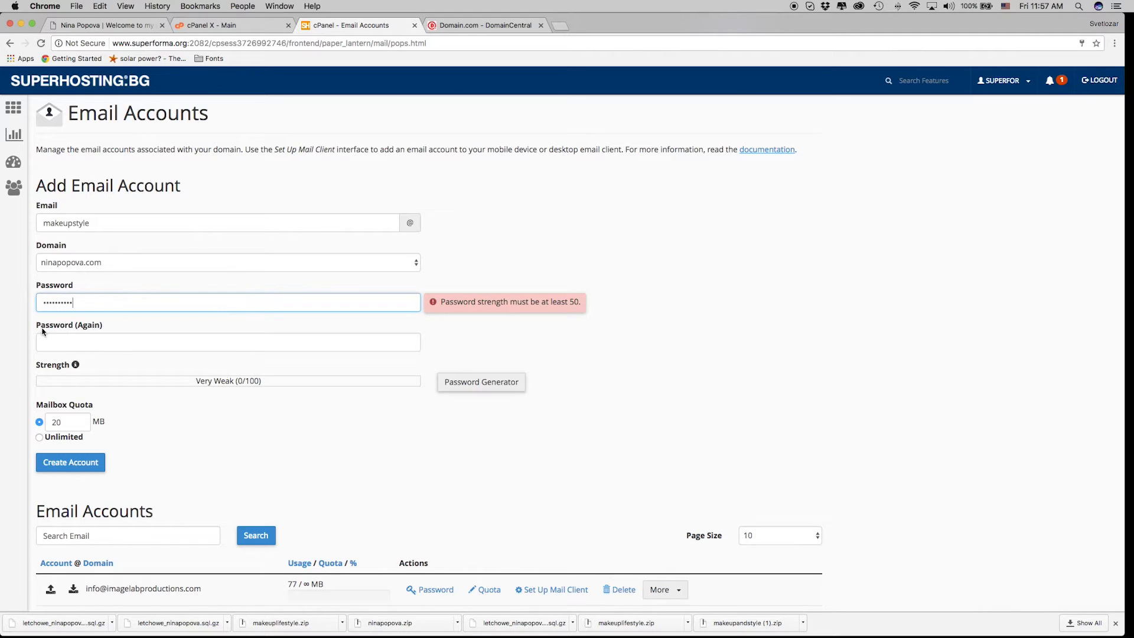
pyautogui.click(97, 342)
pyautogui.write('1234')
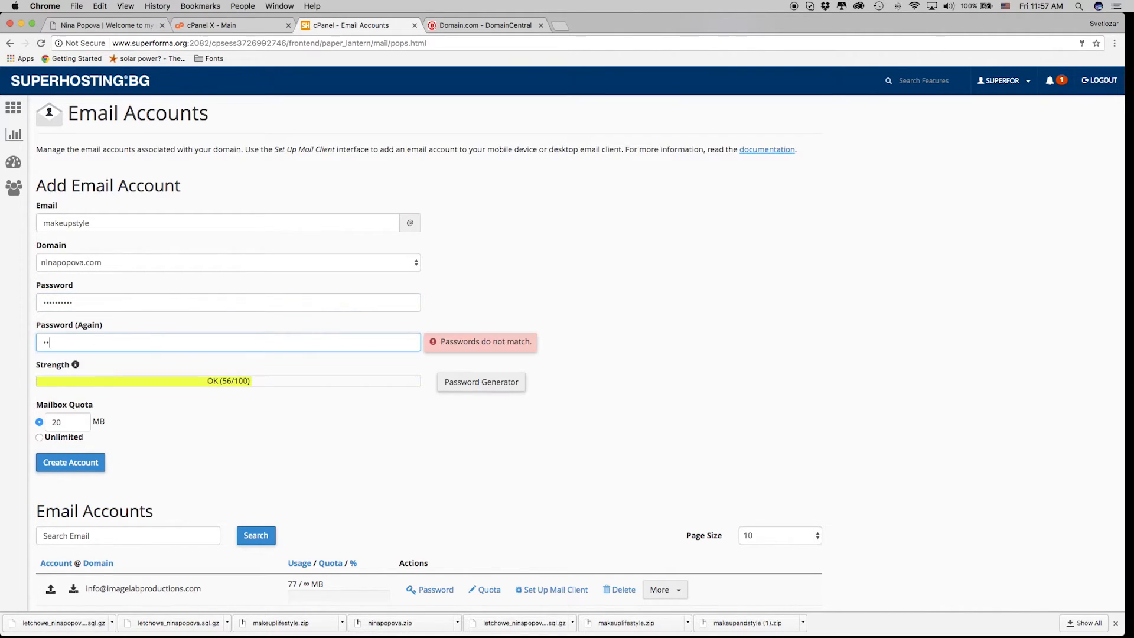
pyautogui.write('567890')
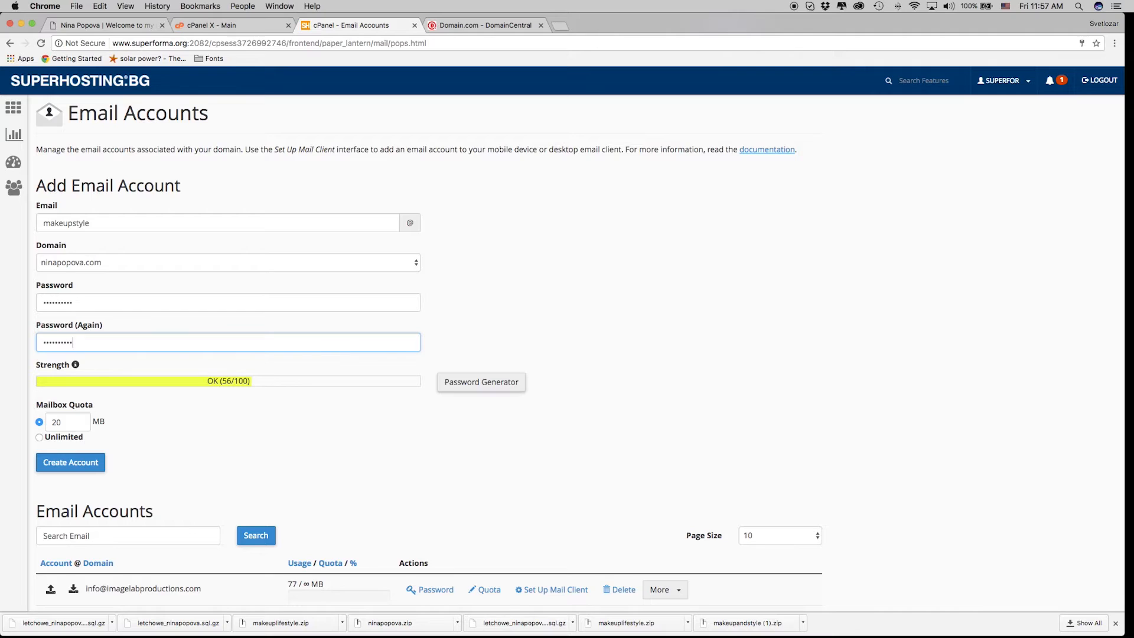
pyautogui.click(133, 433)
pyautogui.click(84, 422)
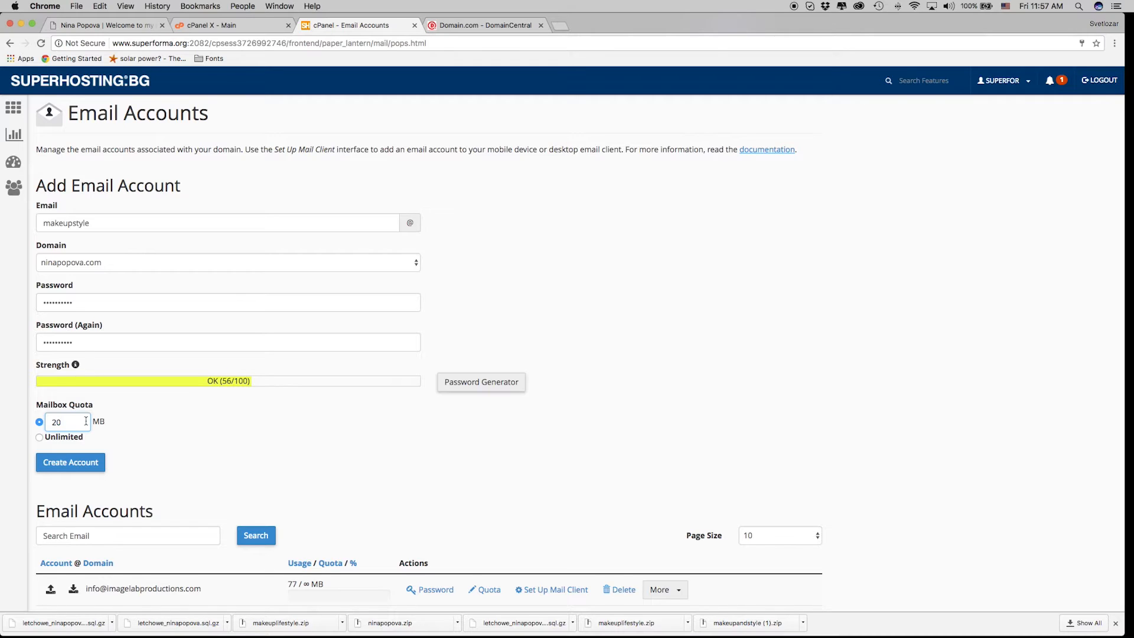
pyautogui.click(40, 438)
pyautogui.click(71, 461)
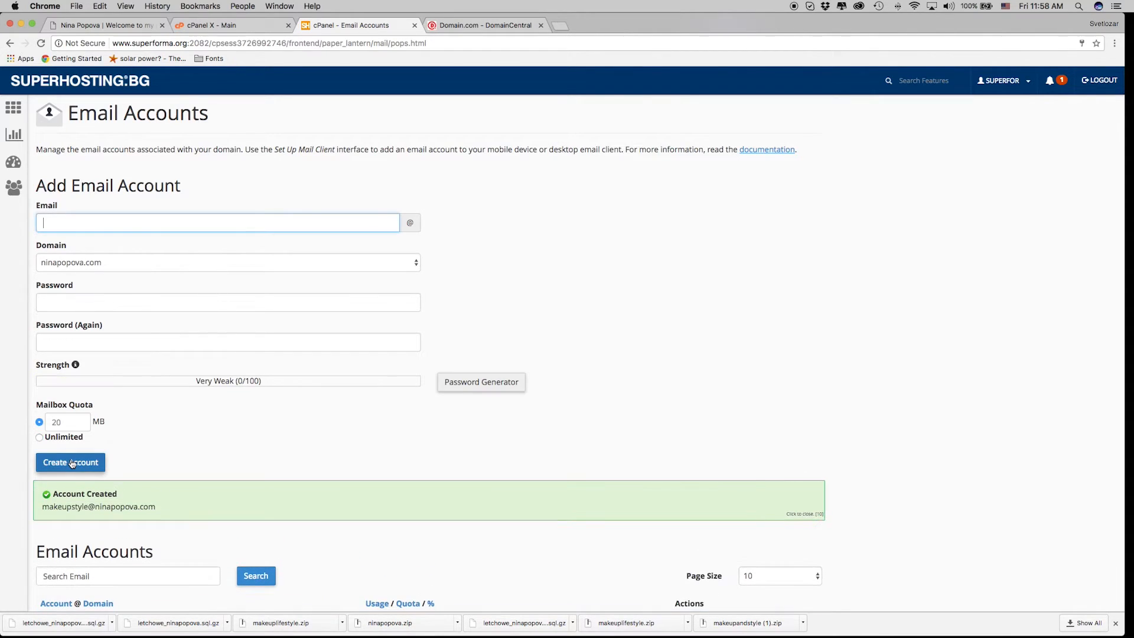
pyautogui.scroll(-3, 141, 503)
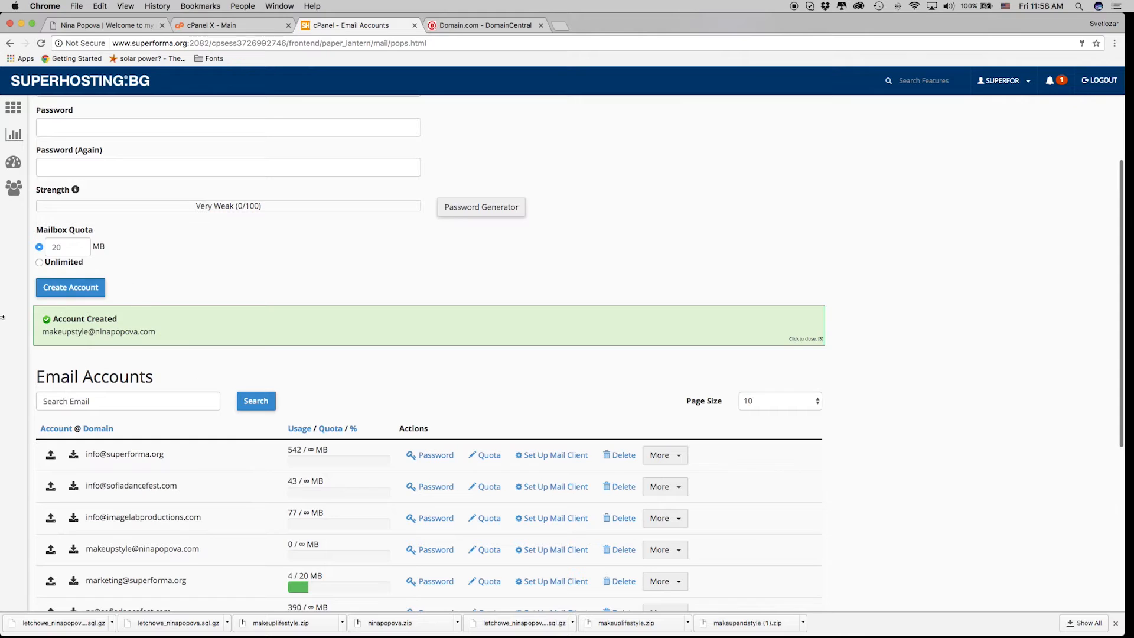
pyautogui.scroll(3, 88, 278)
pyautogui.click(12, 107)
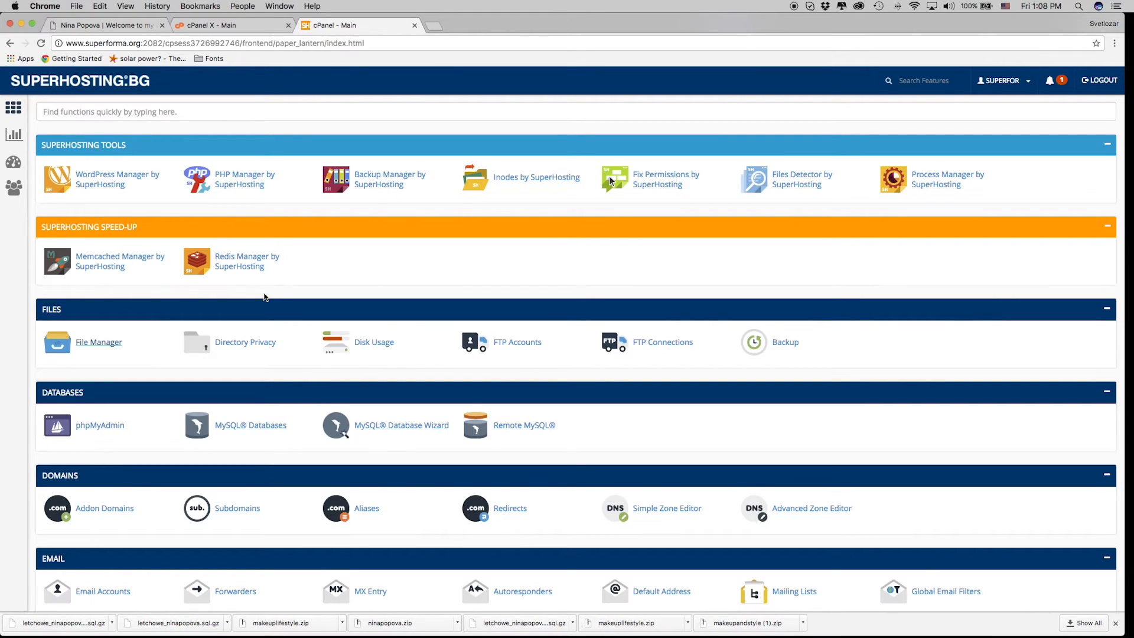
pyautogui.click(105, 345)
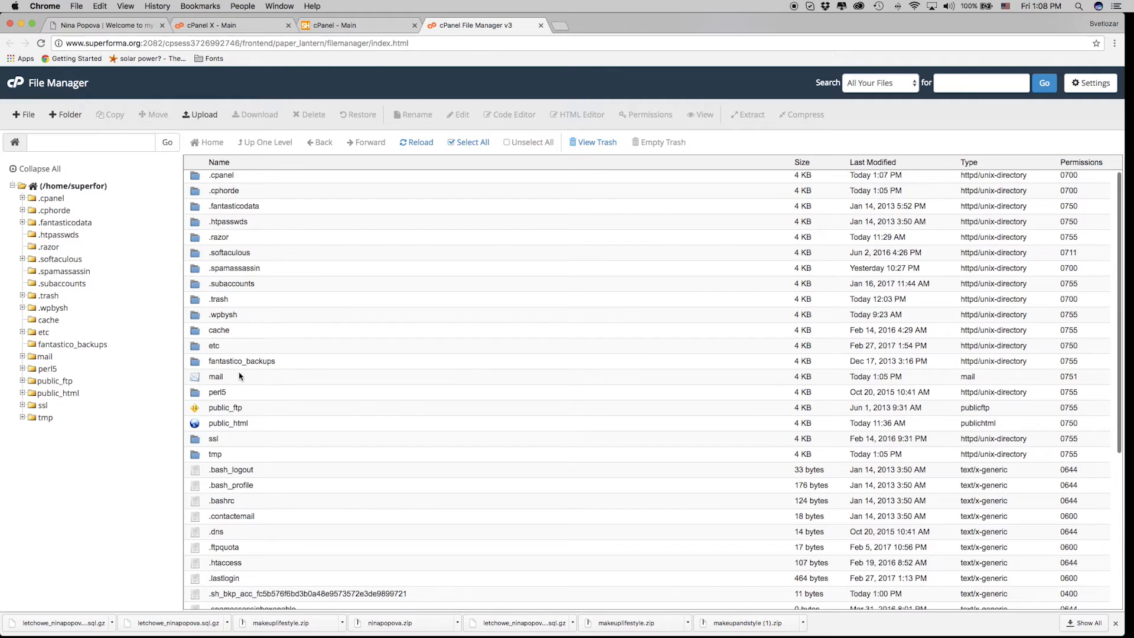
pyautogui.doubleClick(242, 378)
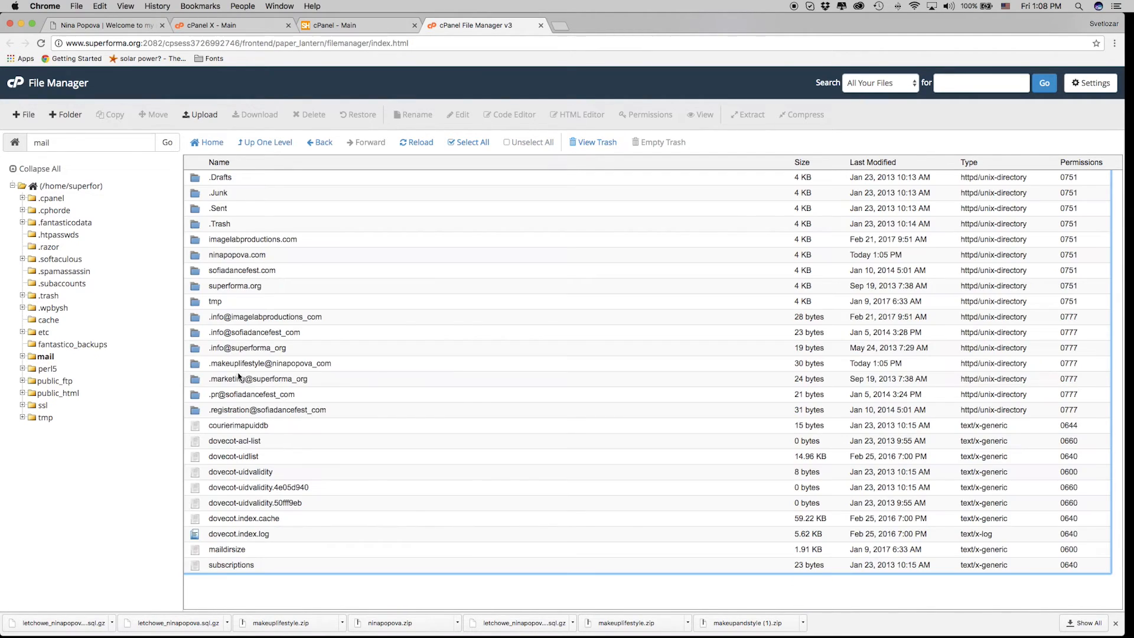
pyautogui.doubleClick(309, 257)
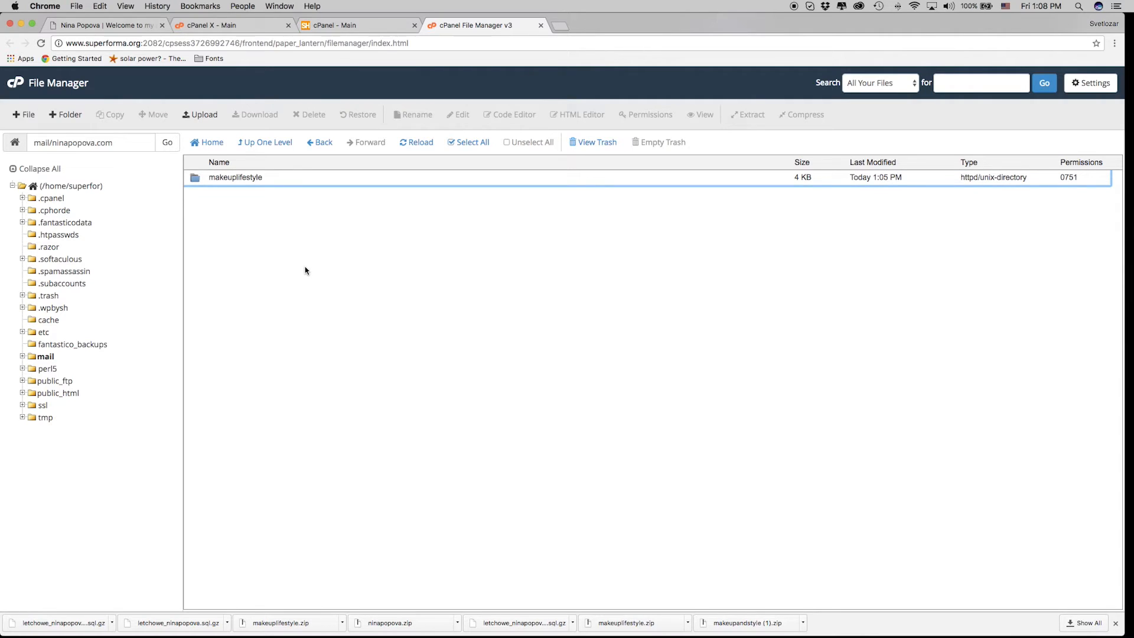
pyautogui.doubleClick(285, 178)
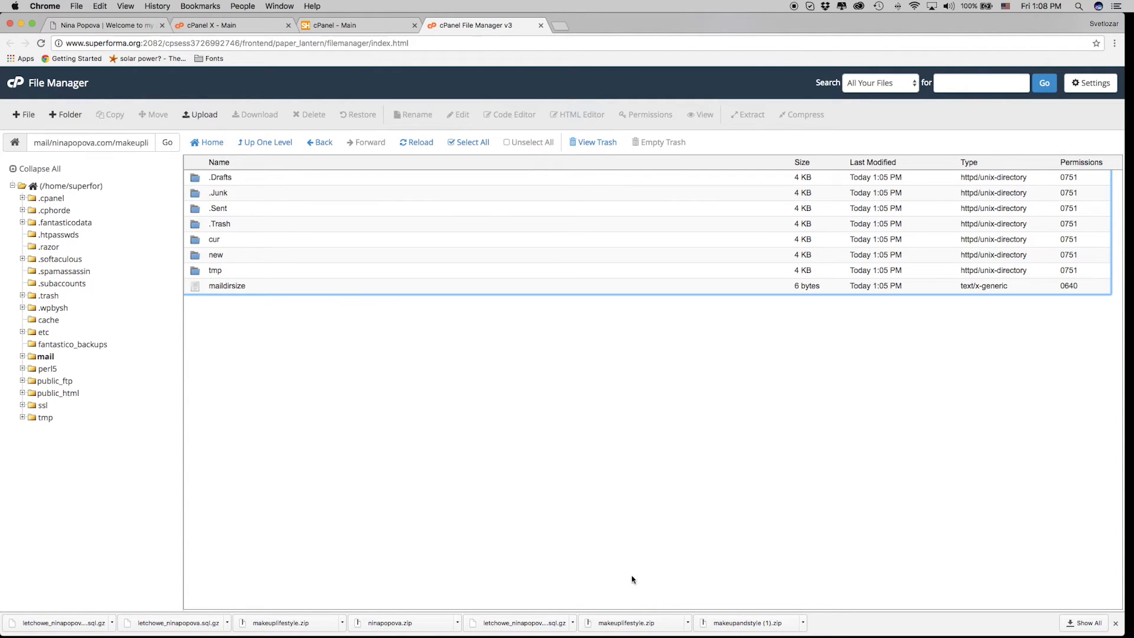
pyautogui.moveTo(591, 627)
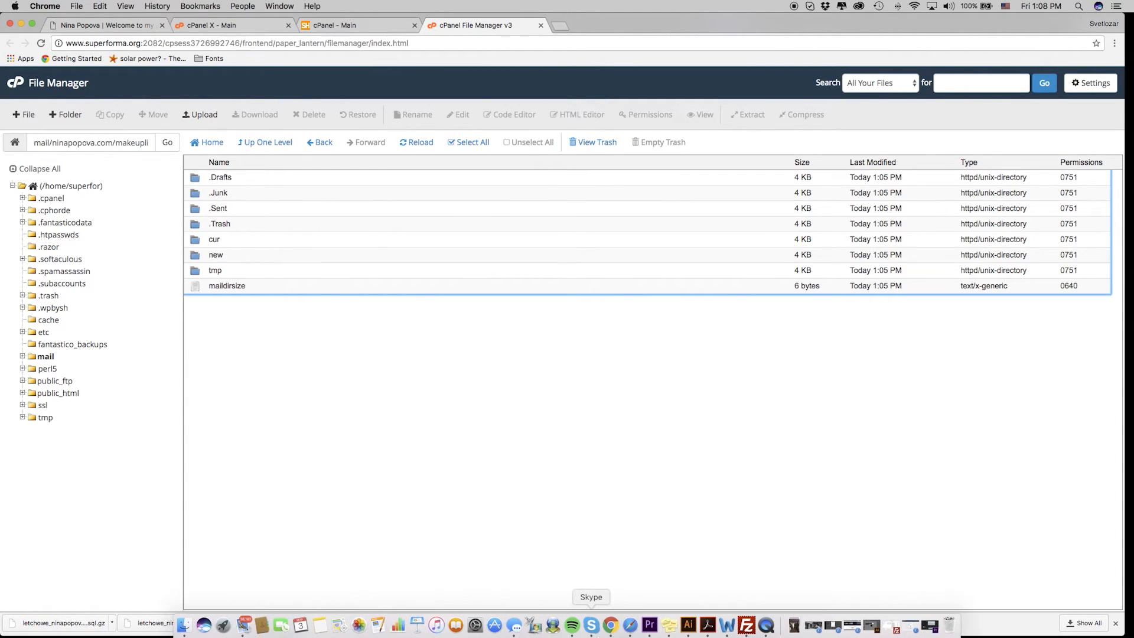
pyautogui.click(746, 625)
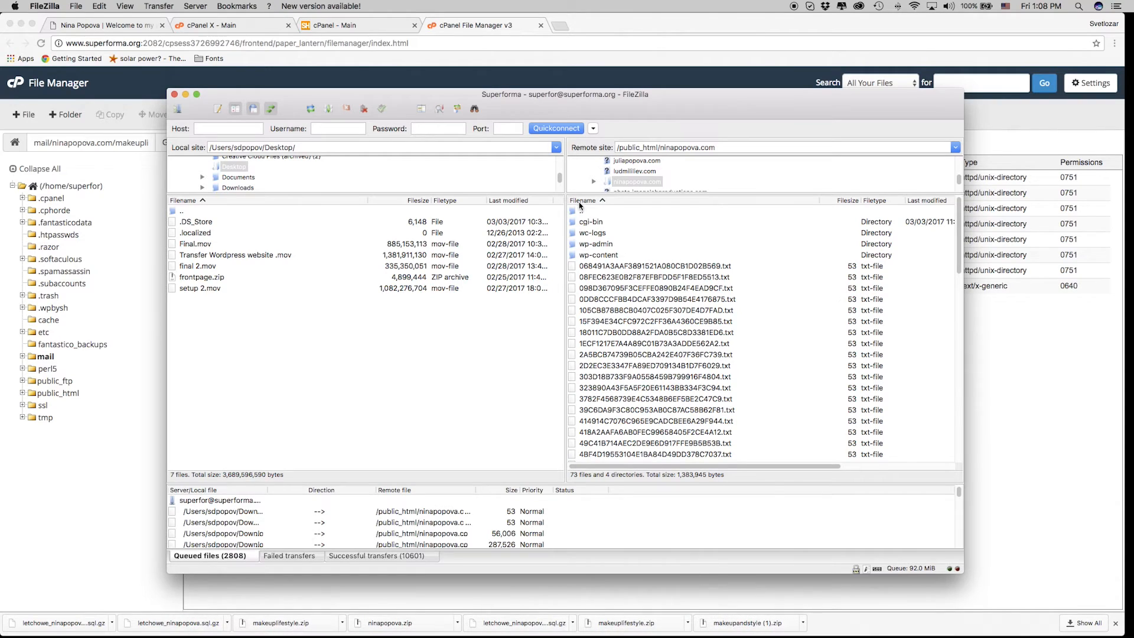
pyautogui.click(580, 212)
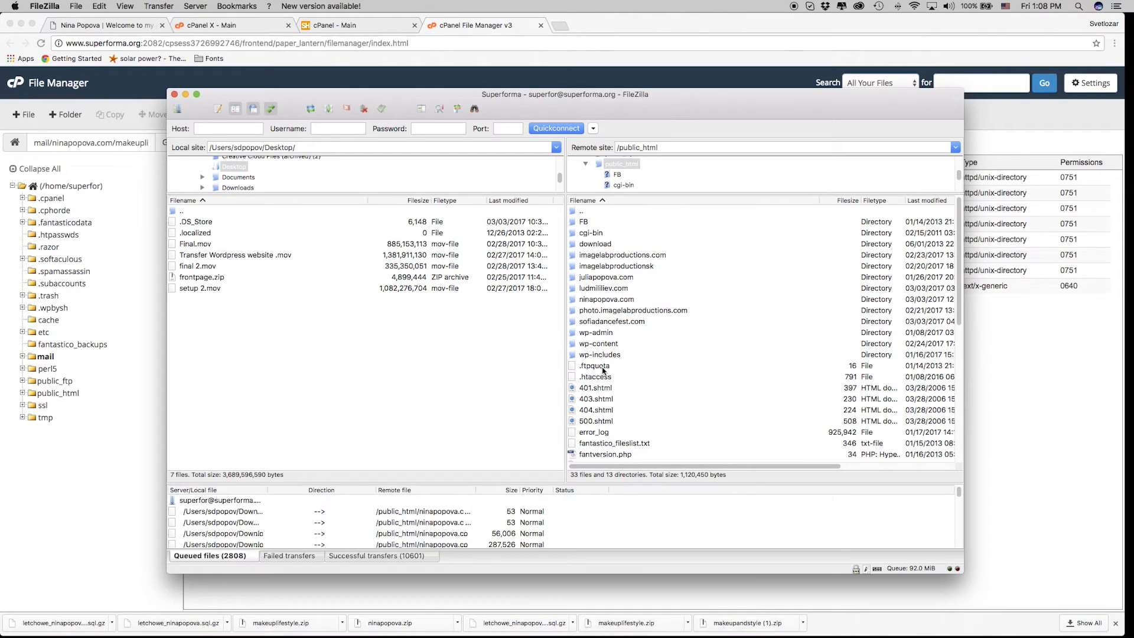
pyautogui.click(604, 211)
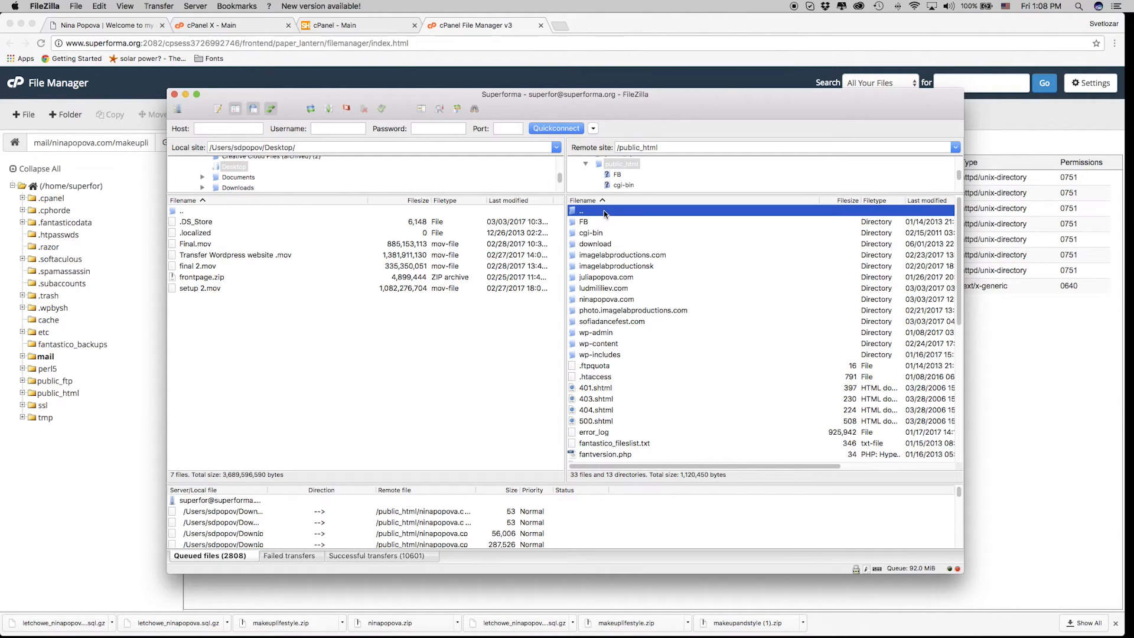
pyautogui.doubleClick(603, 210)
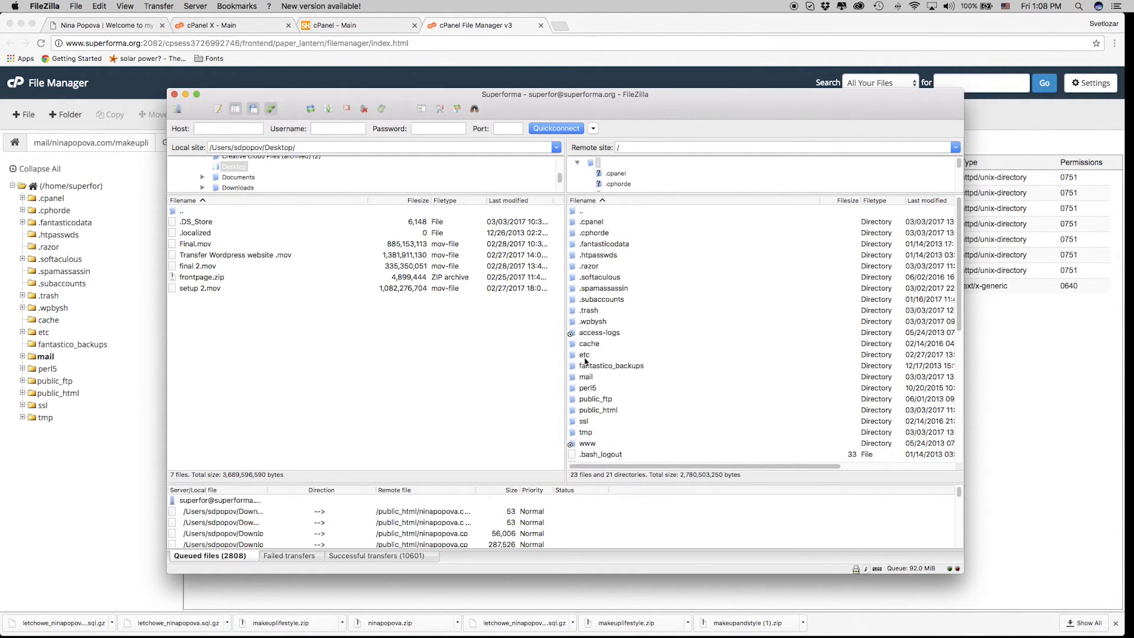
pyautogui.doubleClick(600, 377)
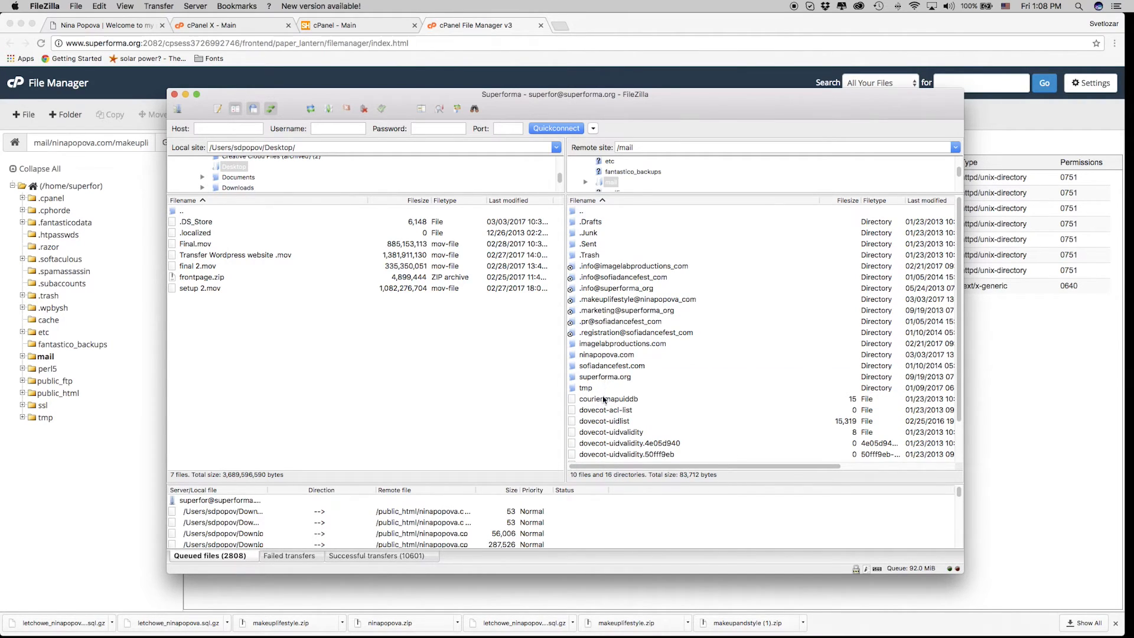
pyautogui.click(603, 354)
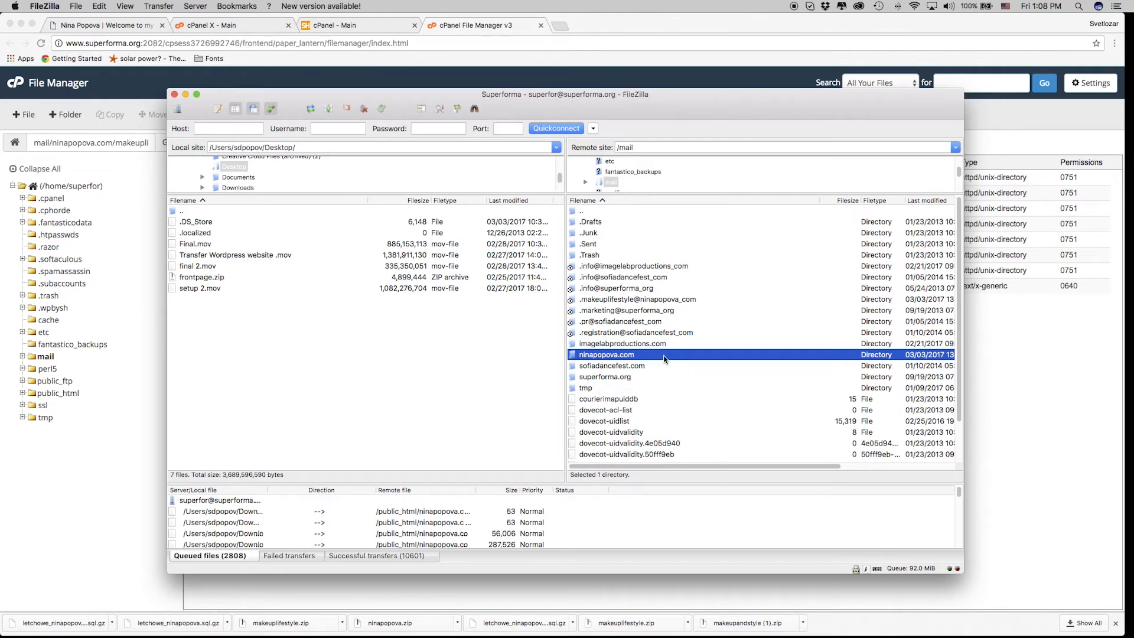
pyautogui.doubleClick(661, 356)
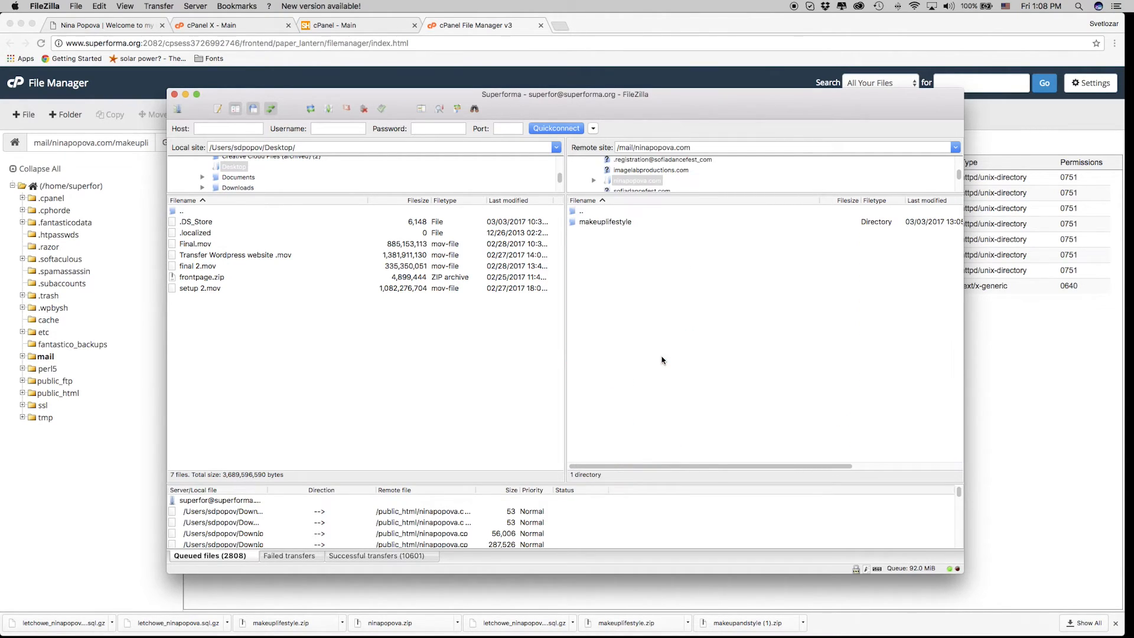
pyautogui.click(612, 224)
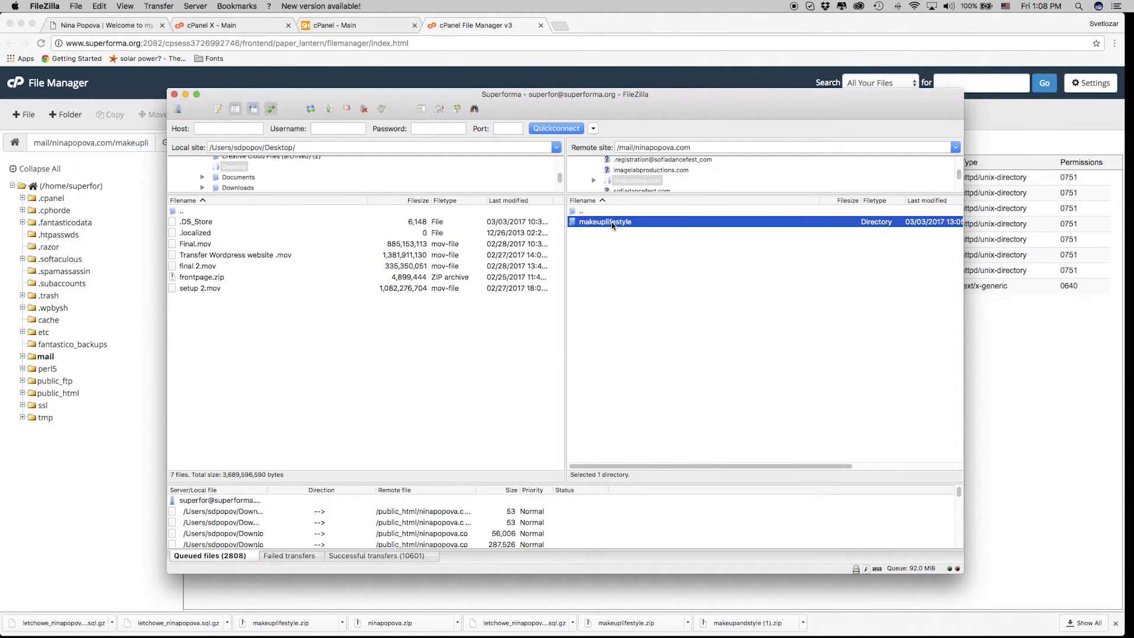
pyautogui.doubleClick(612, 224)
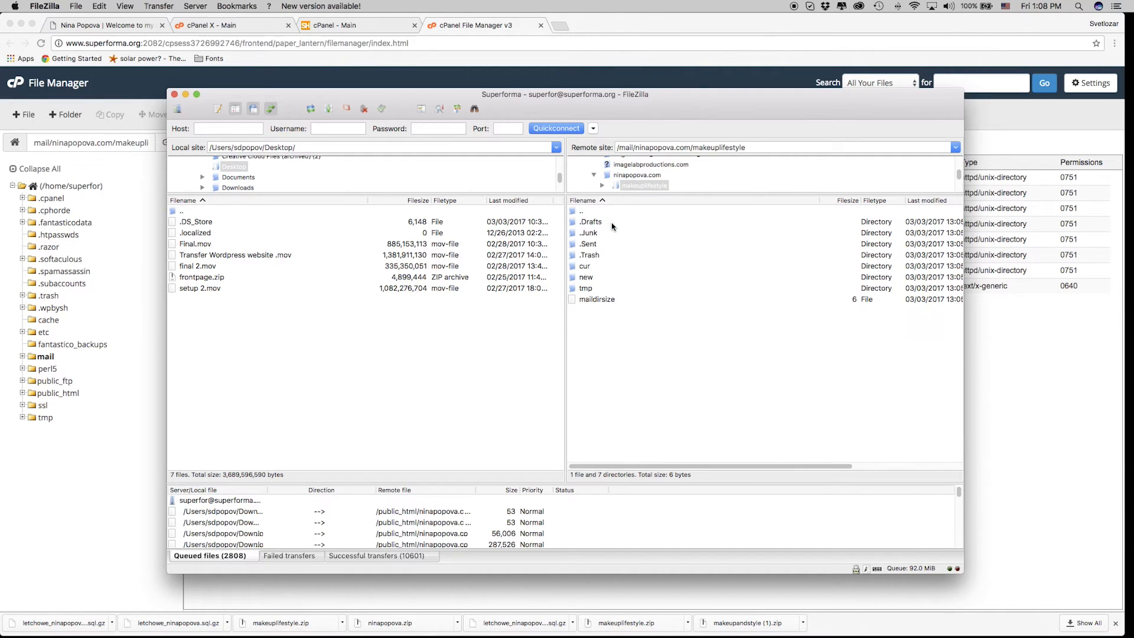
# Open Downloads in Finder, extract makeuplifestyle.zip and open the extracted folder.
pyautogui.rightClick(802, 634)
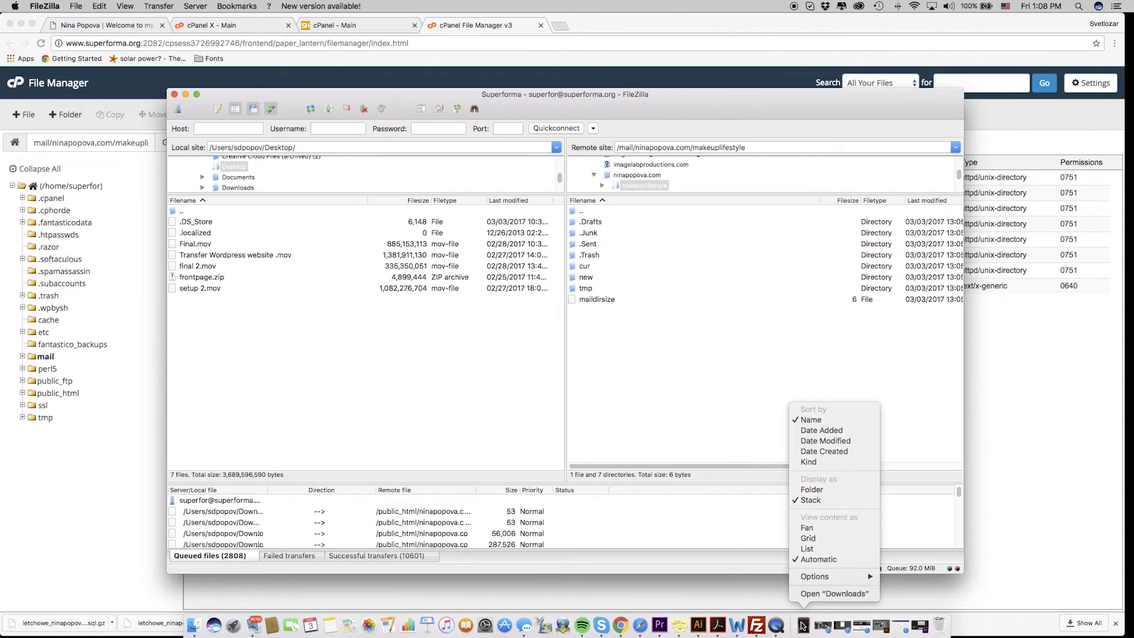
pyautogui.click(812, 593)
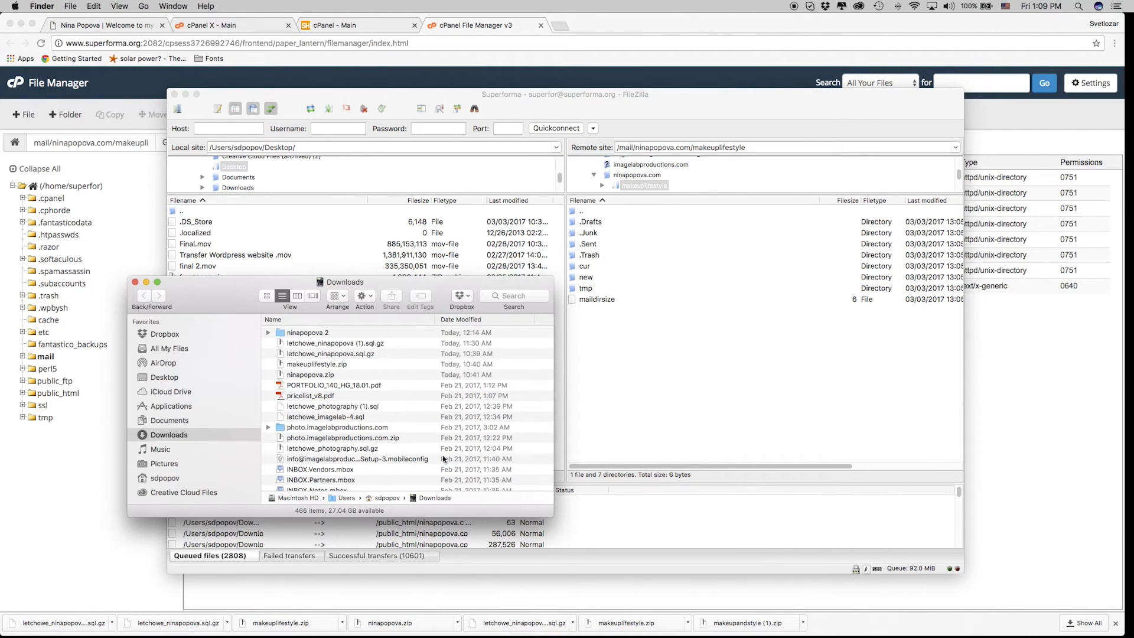
pyautogui.click(329, 365)
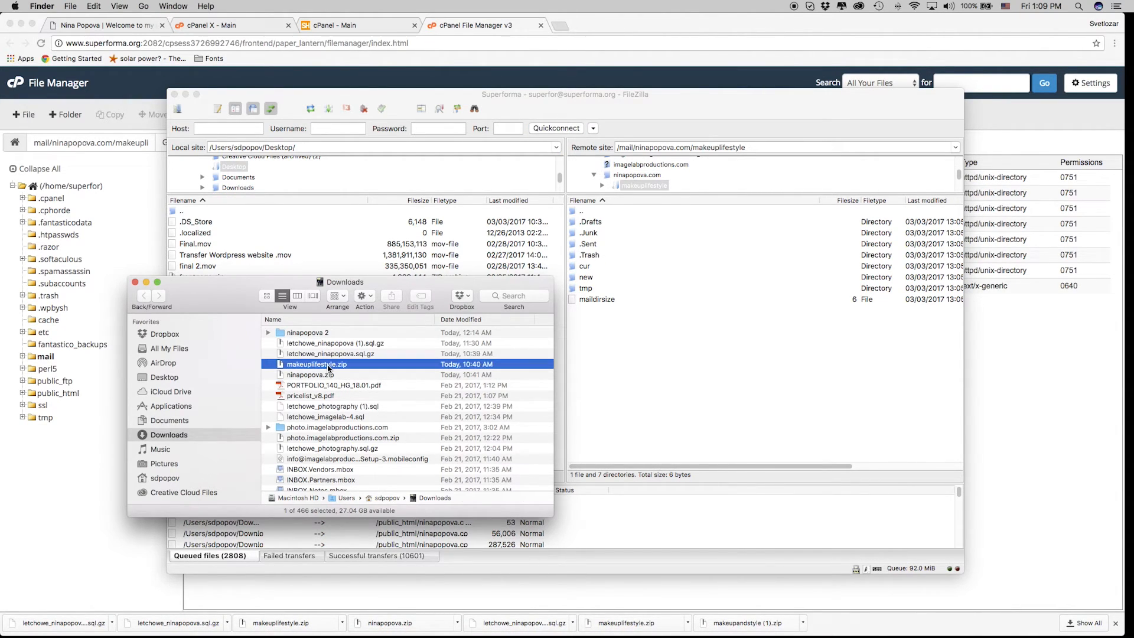
pyautogui.doubleClick(329, 366)
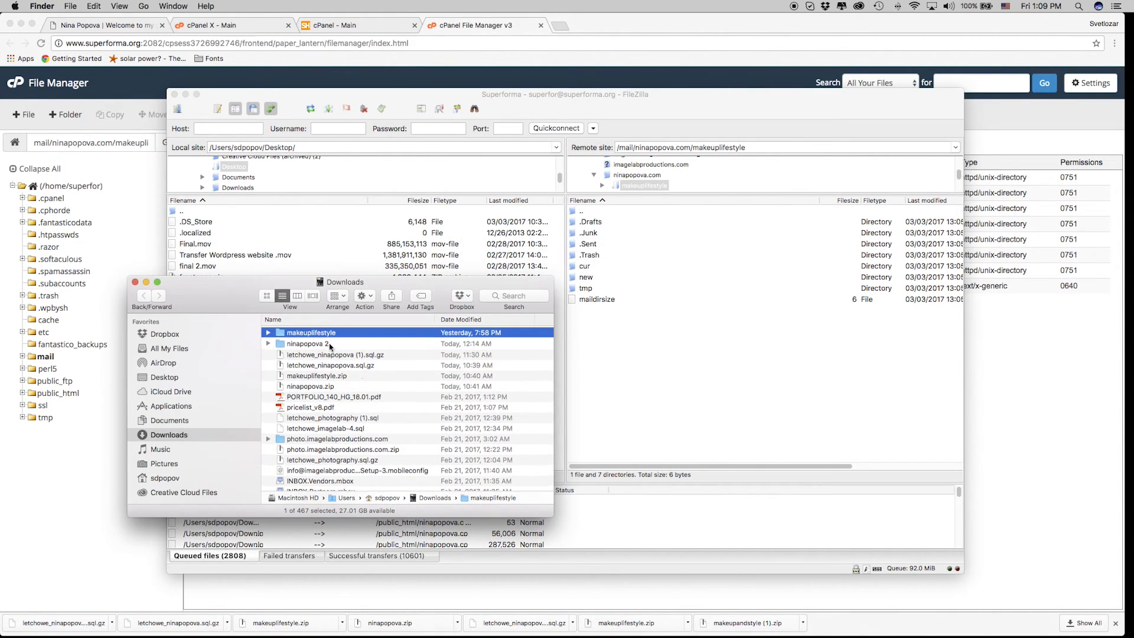
pyautogui.doubleClick(330, 335)
# Upload all 15 mailbox files into the remote makeuplifestyle folder, overwriting existing files for all conflicts.
pyautogui.click(311, 417)
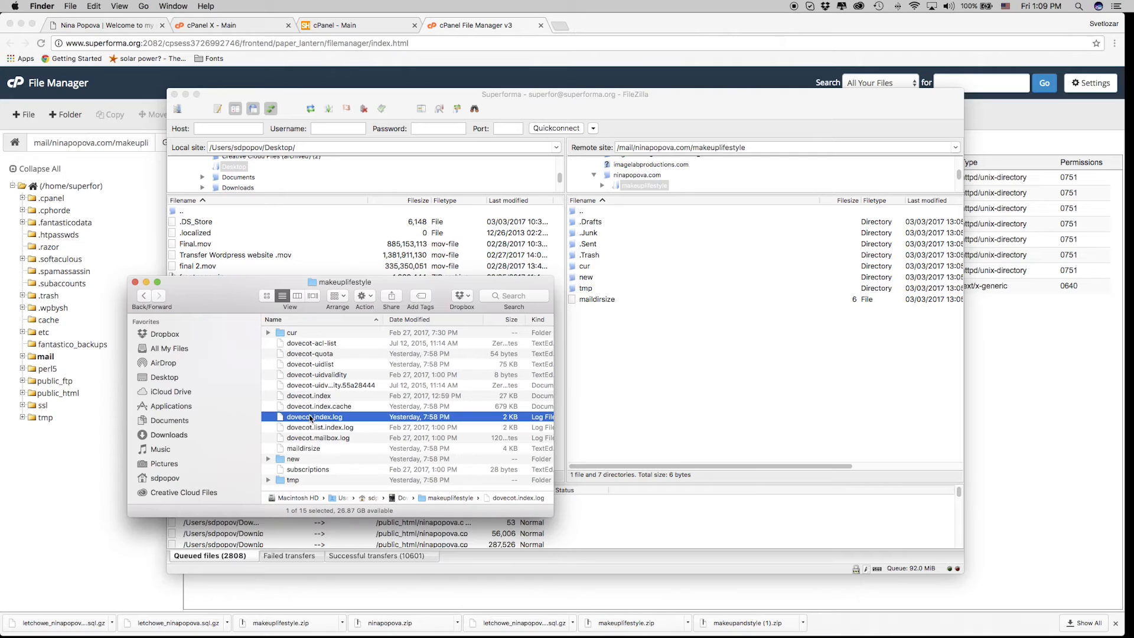
pyautogui.press('super+a')
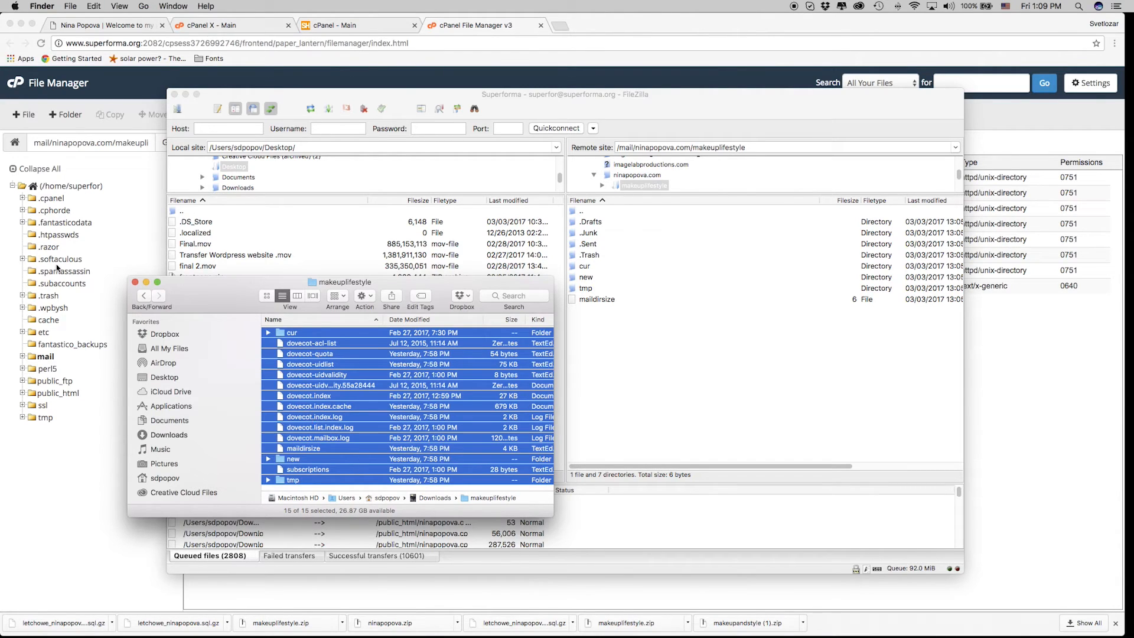
pyautogui.moveTo(317, 344); pyautogui.dragTo(706, 362)
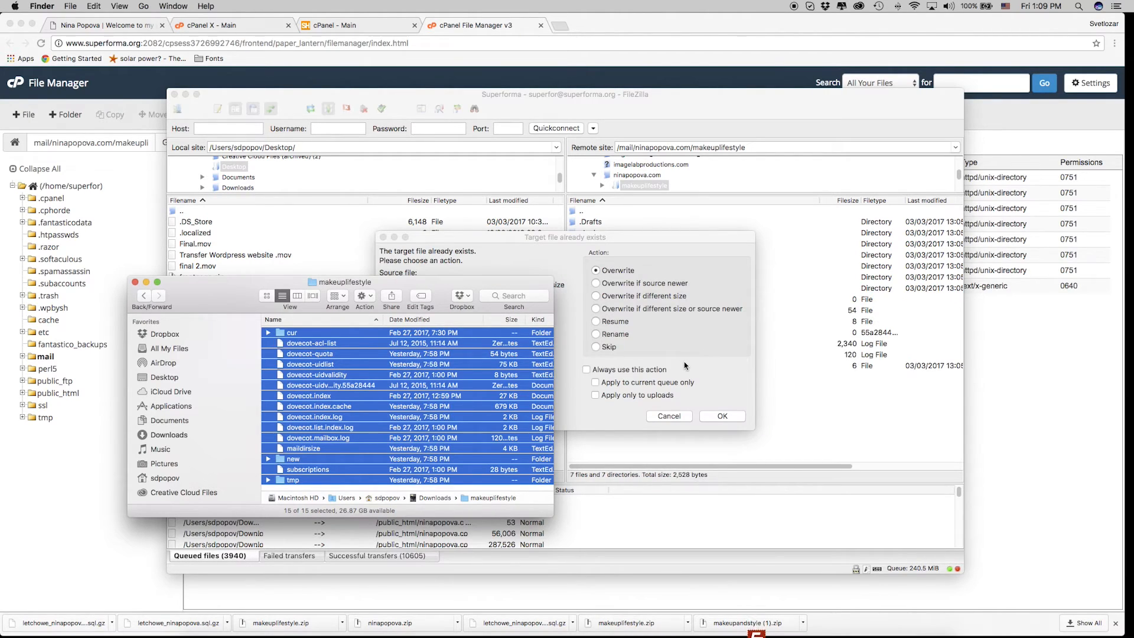
pyautogui.click(658, 241)
pyautogui.click(586, 369)
pyautogui.click(719, 415)
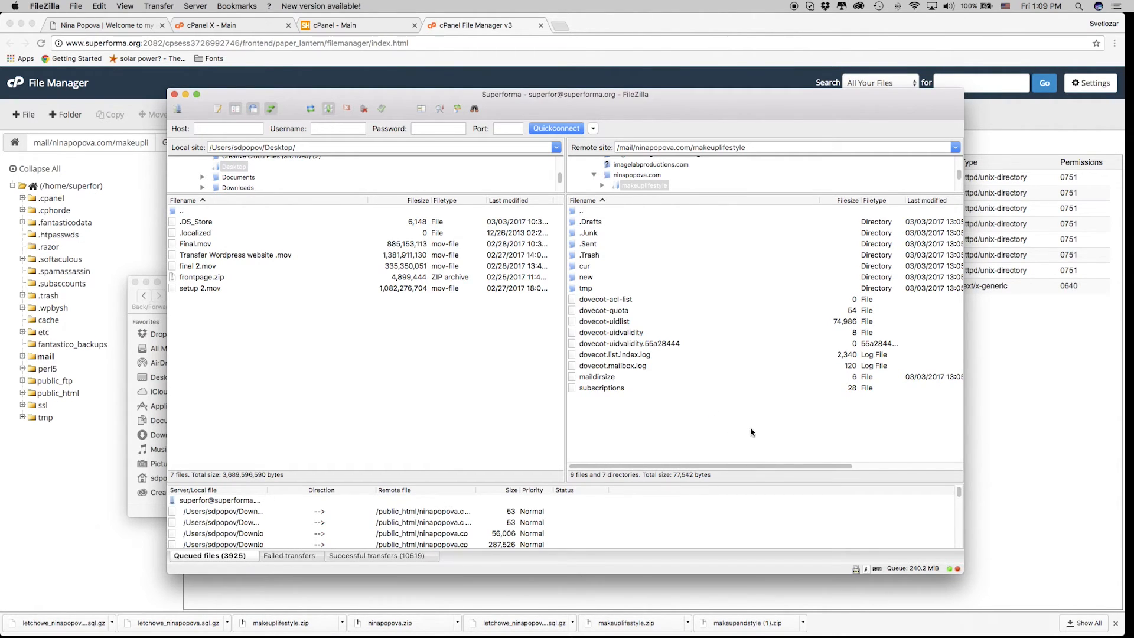
pyautogui.click(186, 95)
# Close the makeuplifestyle Finder window, move the nameserver sticky note into view, and switch to DomainCentral.
pyautogui.click(229, 295)
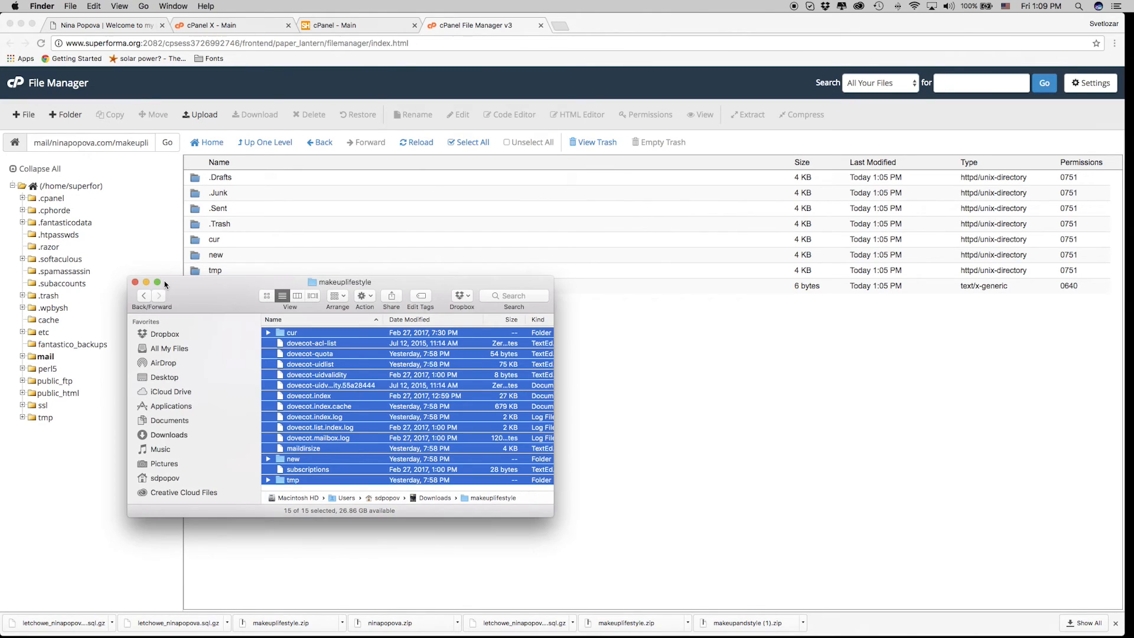
pyautogui.click(134, 282)
pyautogui.click(387, 434)
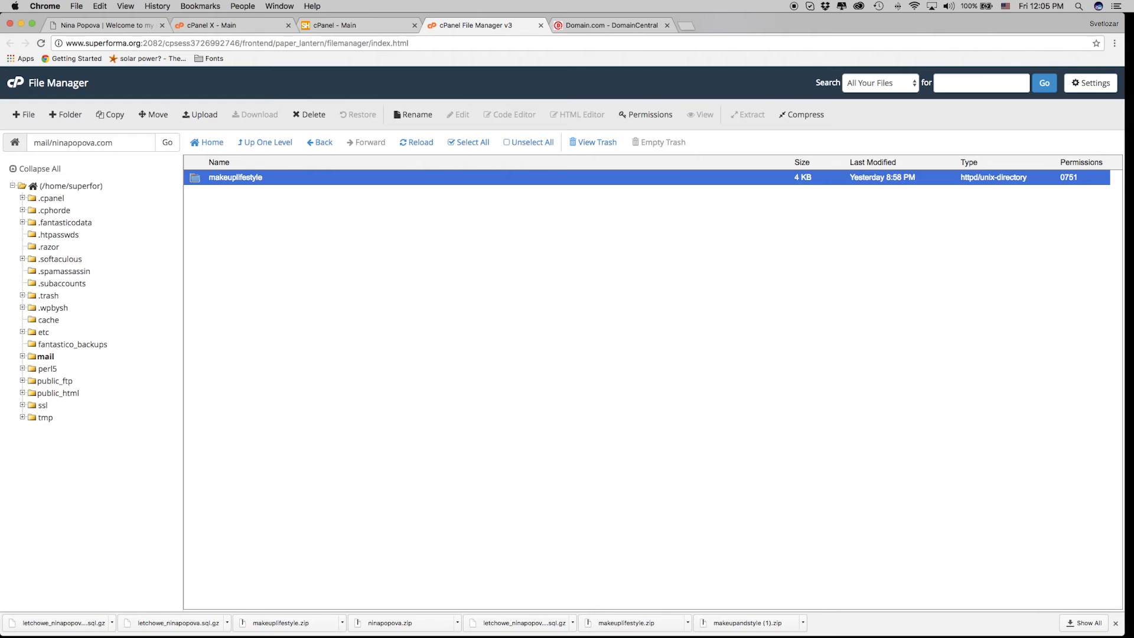
pyautogui.moveTo(683, 307); pyautogui.dragTo(792, 309)
pyautogui.click(799, 366)
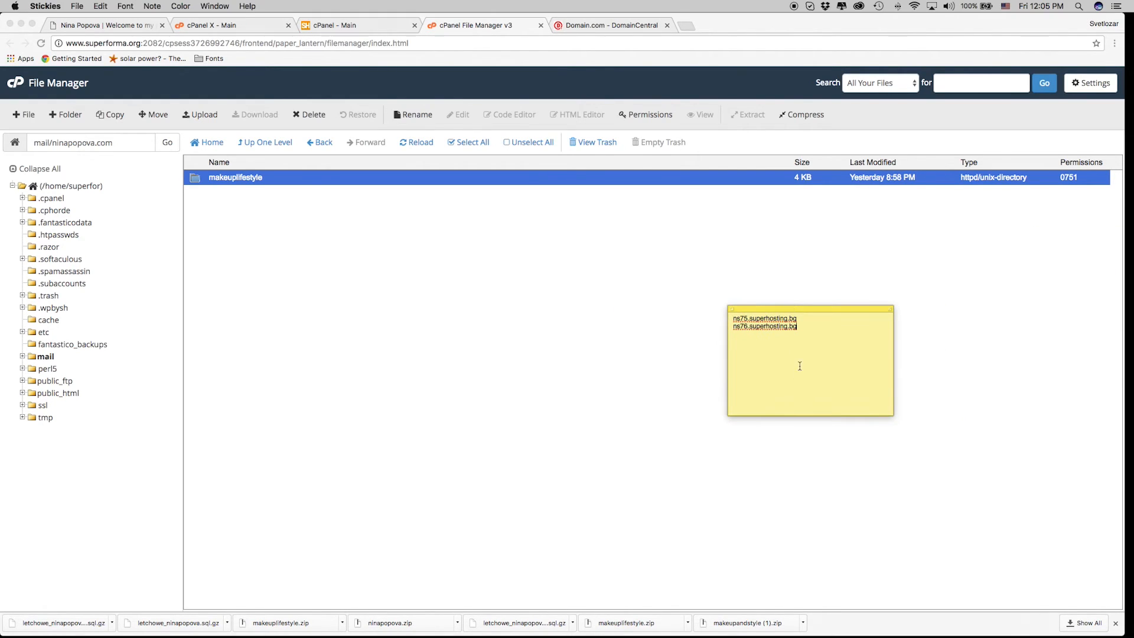
pyautogui.click(589, 26)
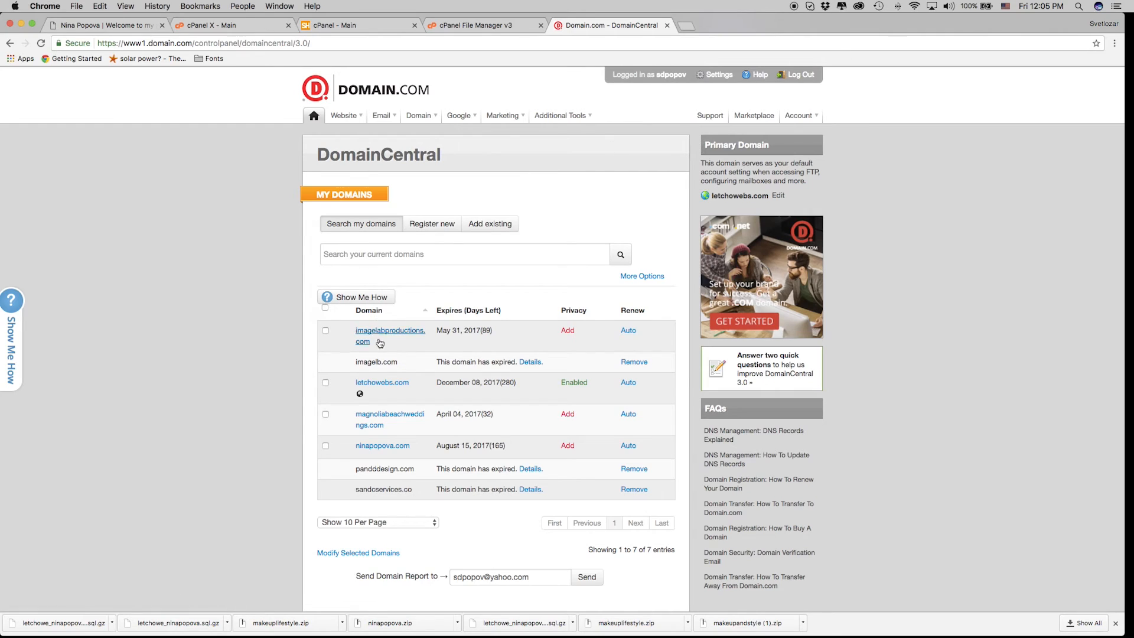
# Open ninapopova.com's nameserver settings and paste ns75.superhosting.bg into Nameserver 1.
pyautogui.scroll(-1, 355, 407)
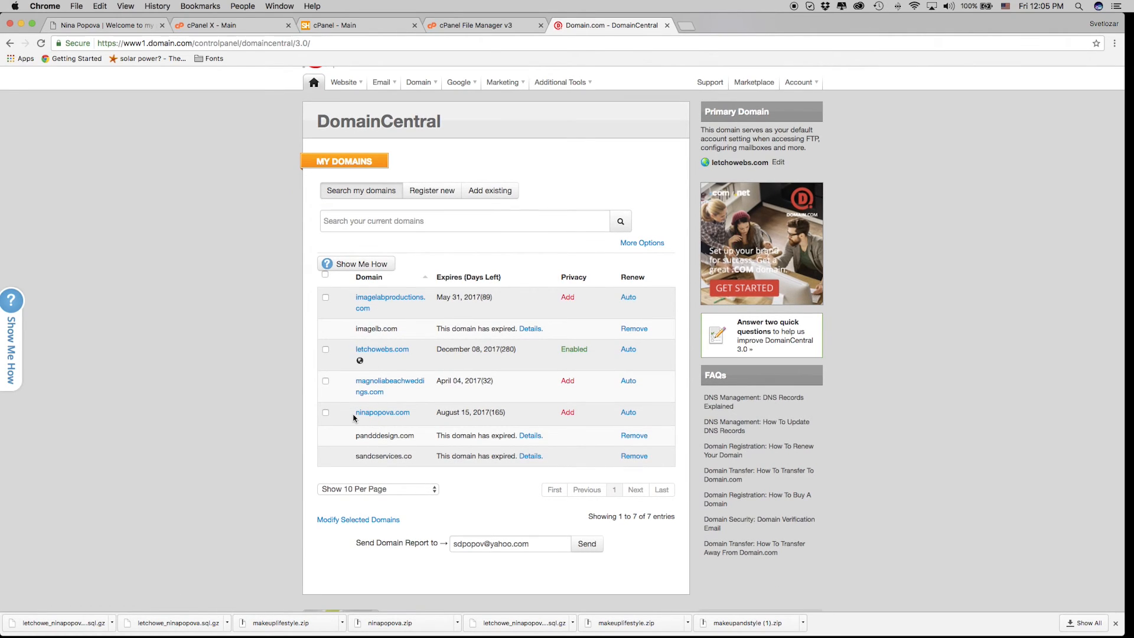
pyautogui.click(390, 416)
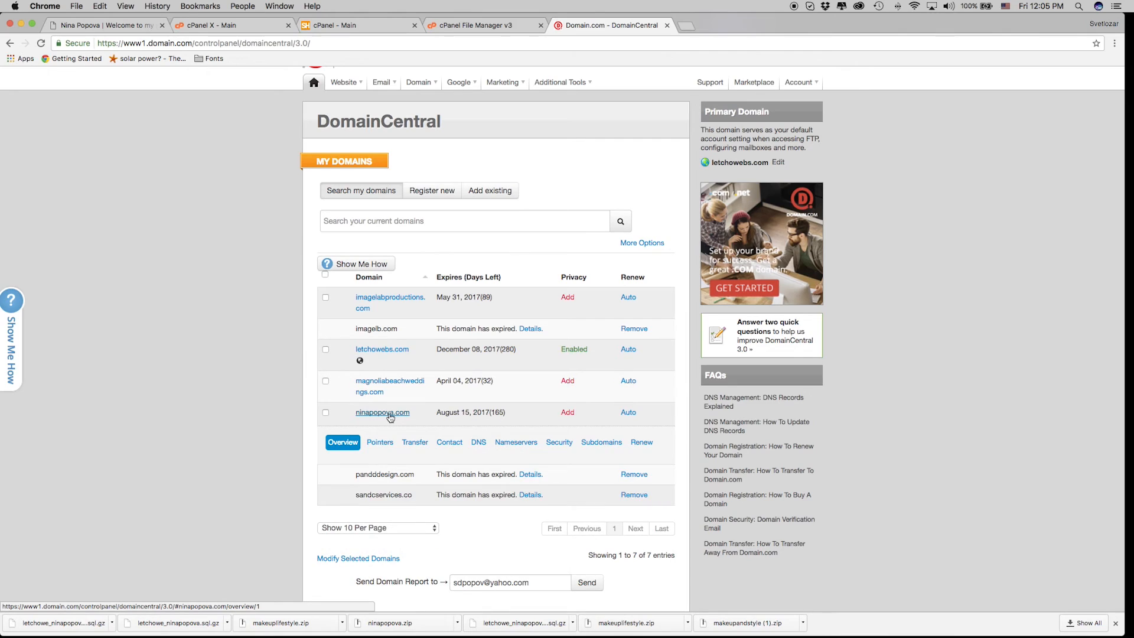
pyautogui.click(517, 446)
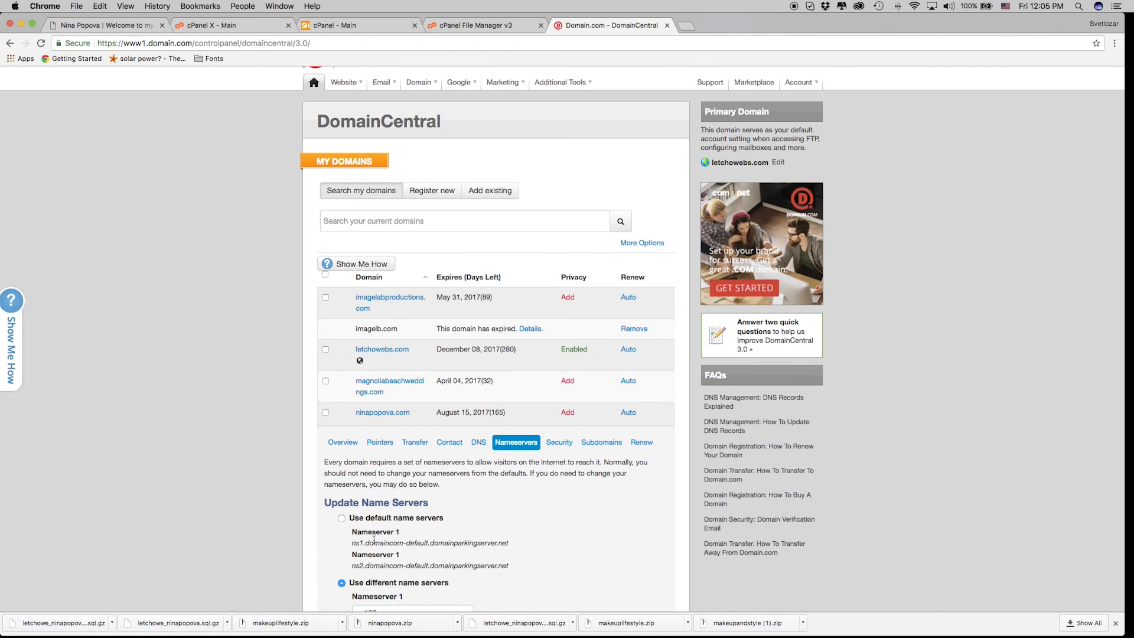
pyautogui.scroll(-3, 375, 541)
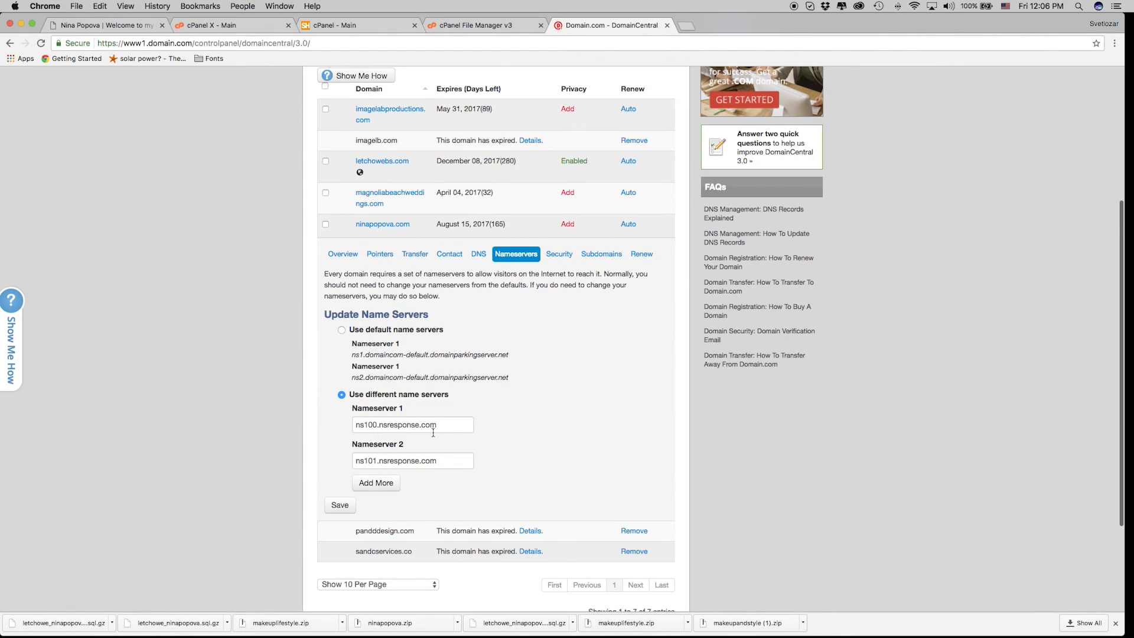
pyautogui.moveTo(494, 633)
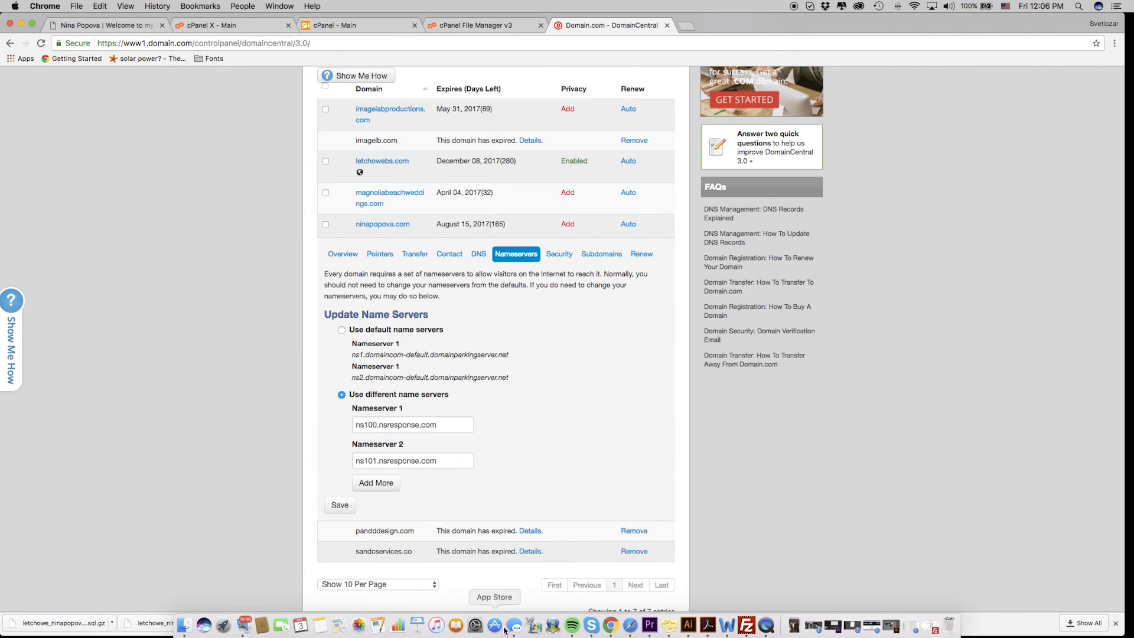
pyautogui.click(669, 625)
pyautogui.moveTo(798, 319); pyautogui.dragTo(735, 319)
pyautogui.rightClick(739, 319)
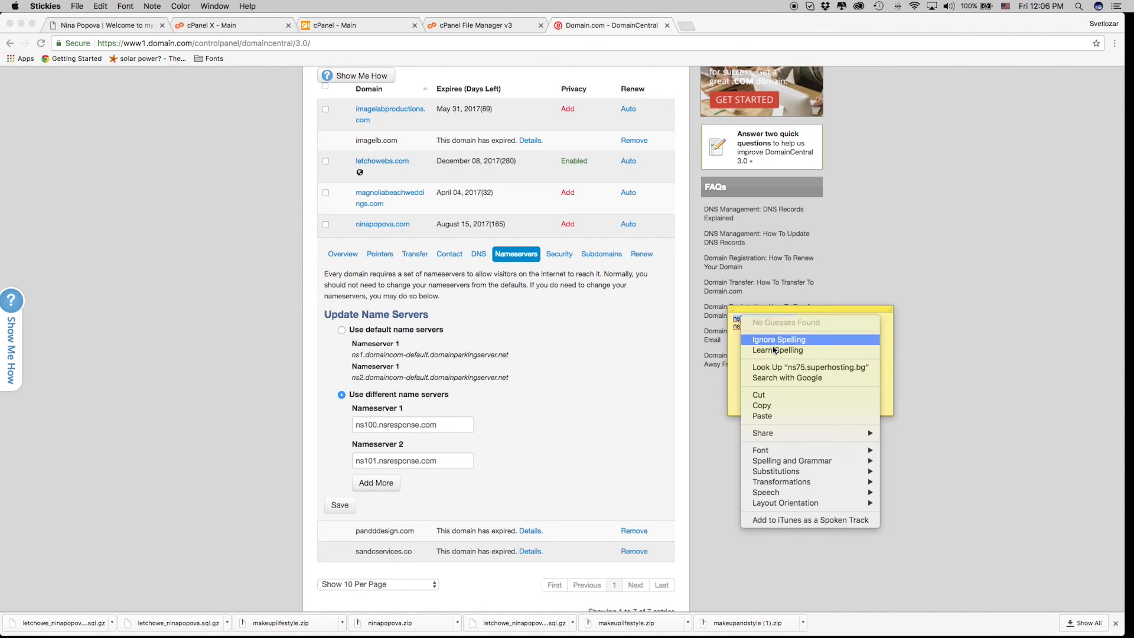
pyautogui.click(763, 405)
pyautogui.click(376, 424)
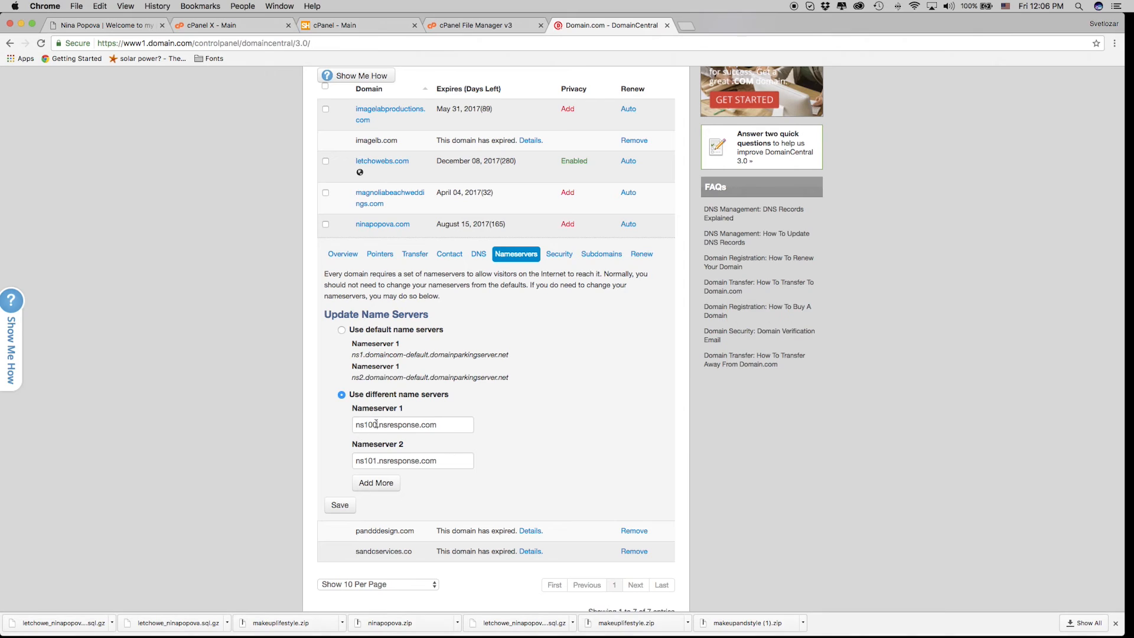
pyautogui.tripleClick(376, 424)
pyautogui.press('cmd+v')
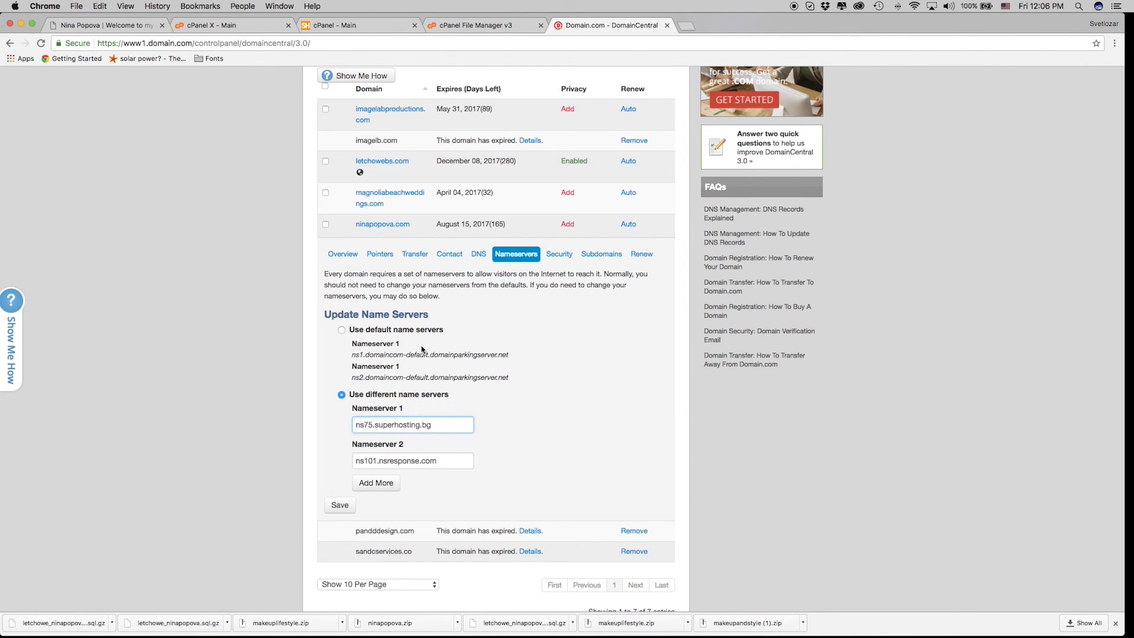
# Paste ns76.superhosting.bg into Nameserver 2 and save, then check the update confirmation.
pyautogui.click(439, 460)
pyautogui.doubleClick(439, 460)
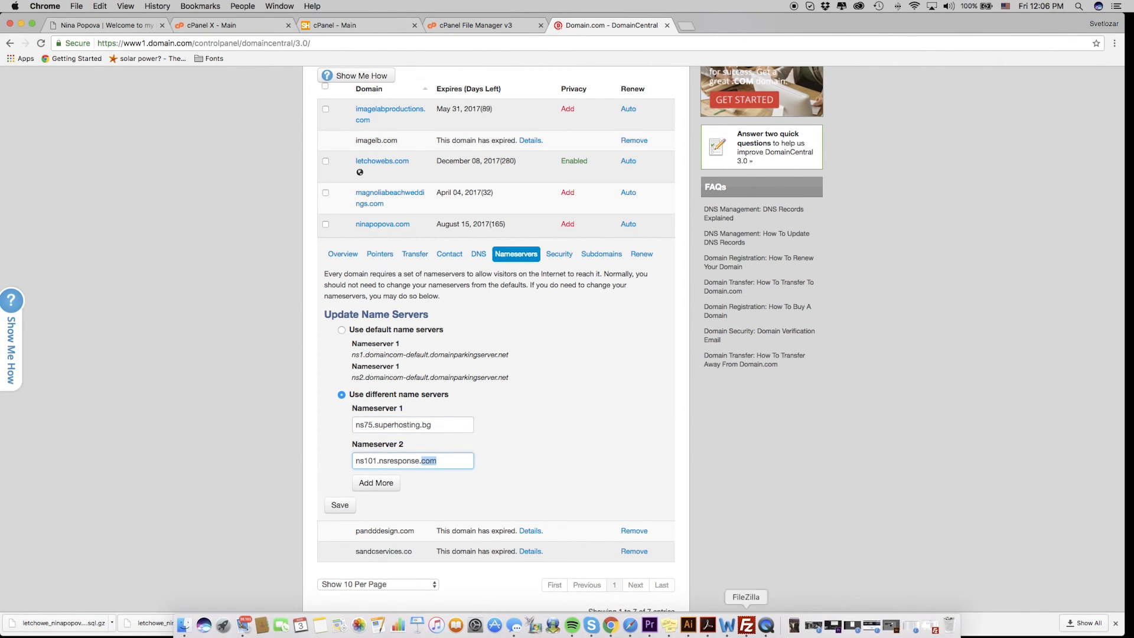
pyautogui.click(663, 632)
pyautogui.moveTo(799, 326); pyautogui.dragTo(729, 329)
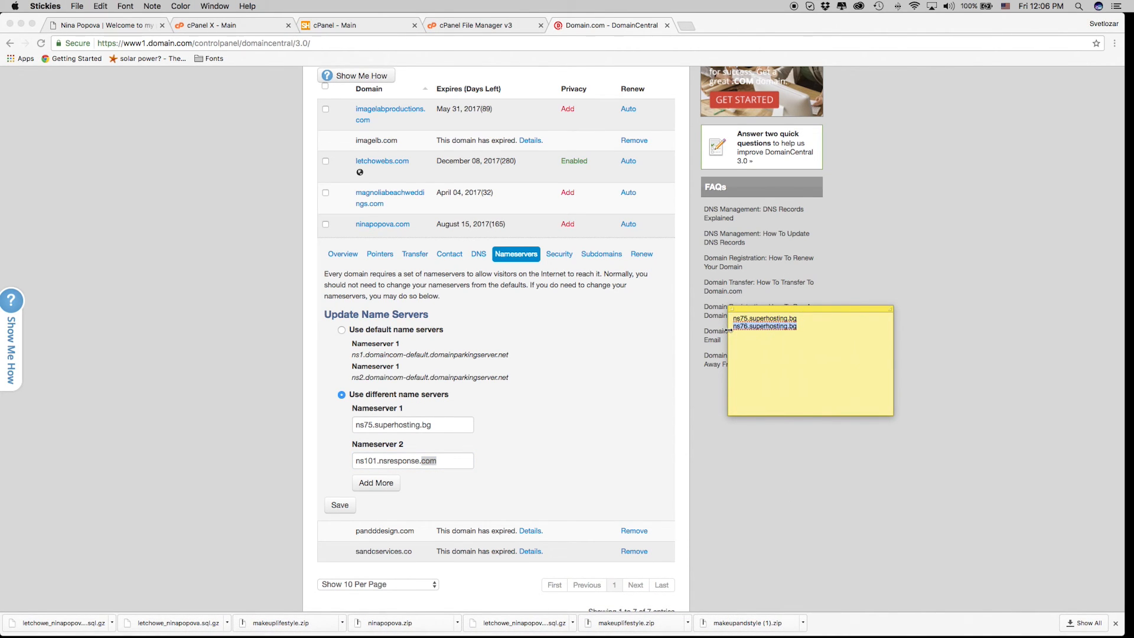
pyautogui.click(429, 460)
pyautogui.press('cmd+a')
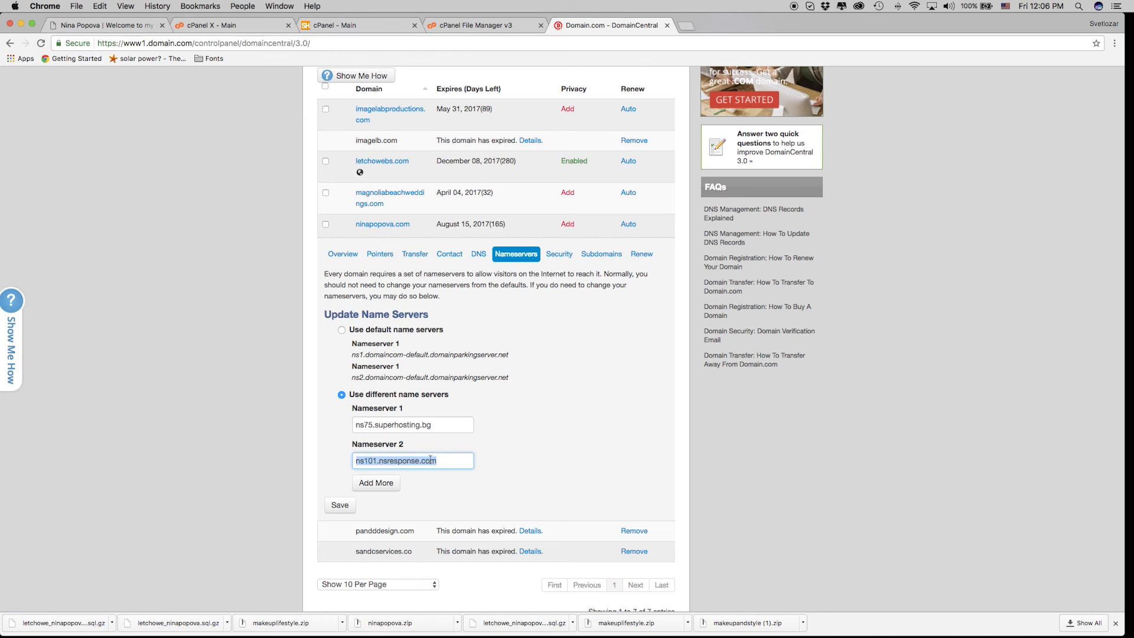
pyautogui.press('super+v')
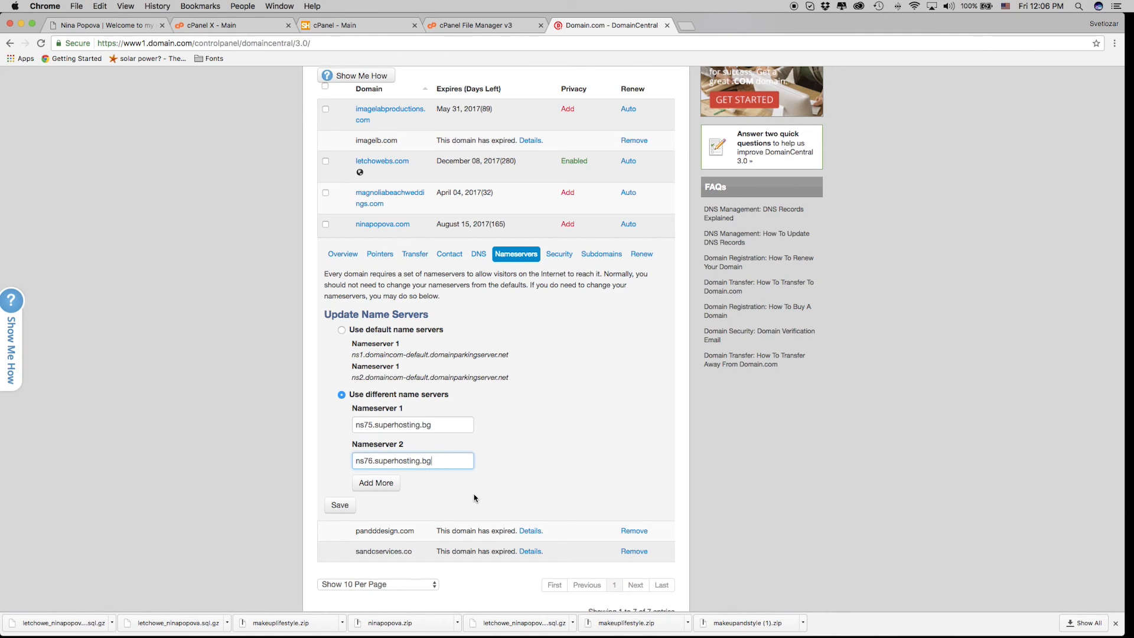
pyautogui.click(340, 506)
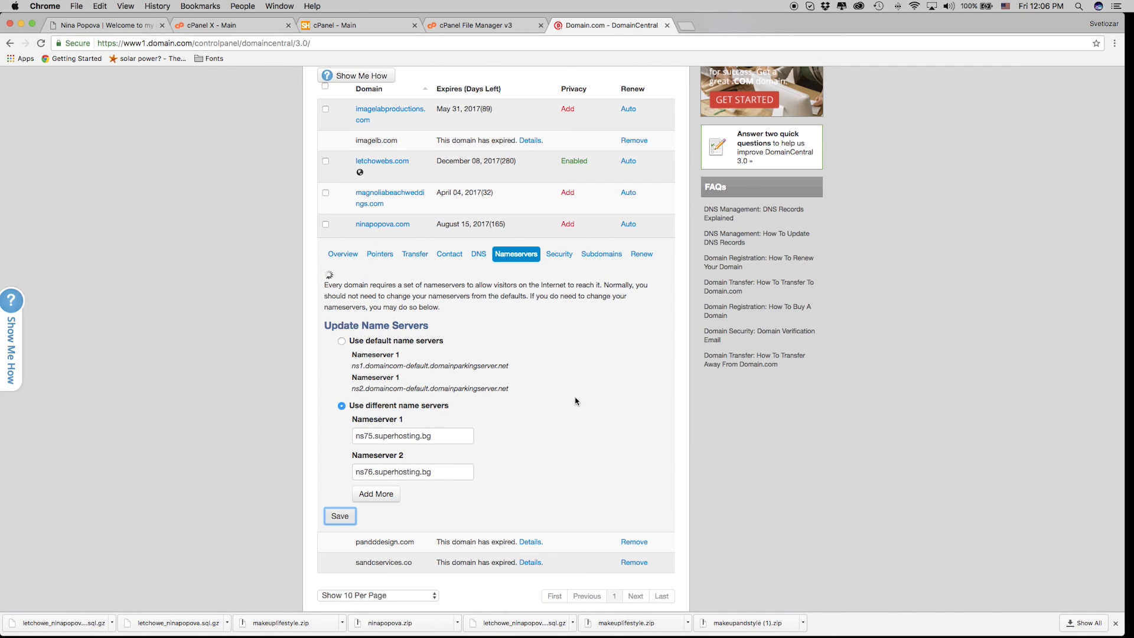
pyautogui.scroll(-3, 275, 505)
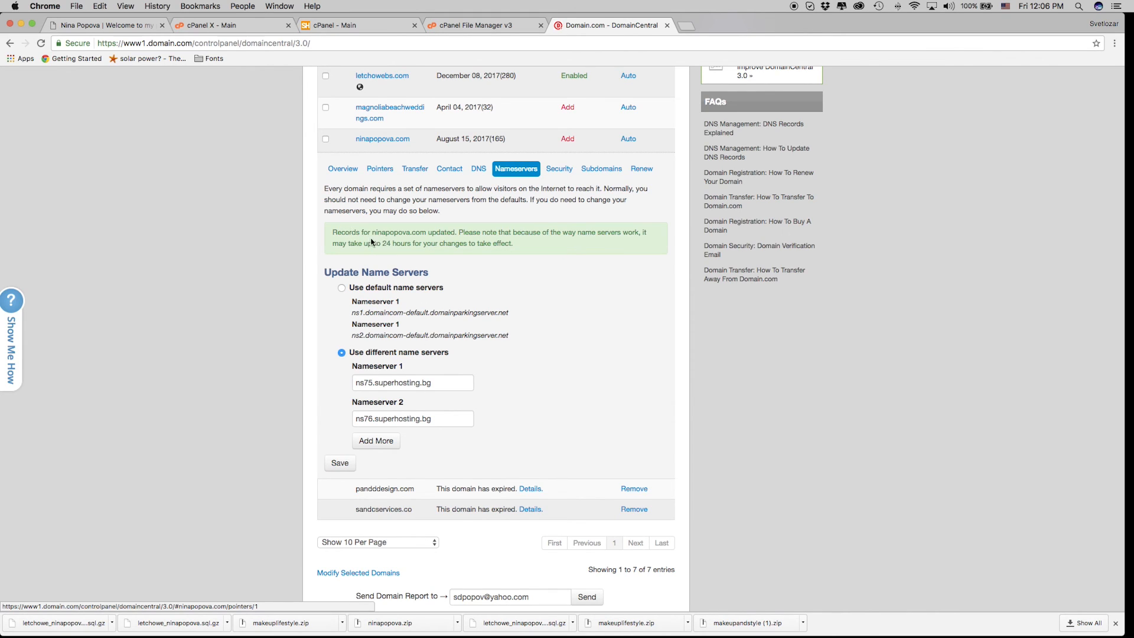
pyautogui.moveTo(331, 229); pyautogui.dragTo(449, 253)
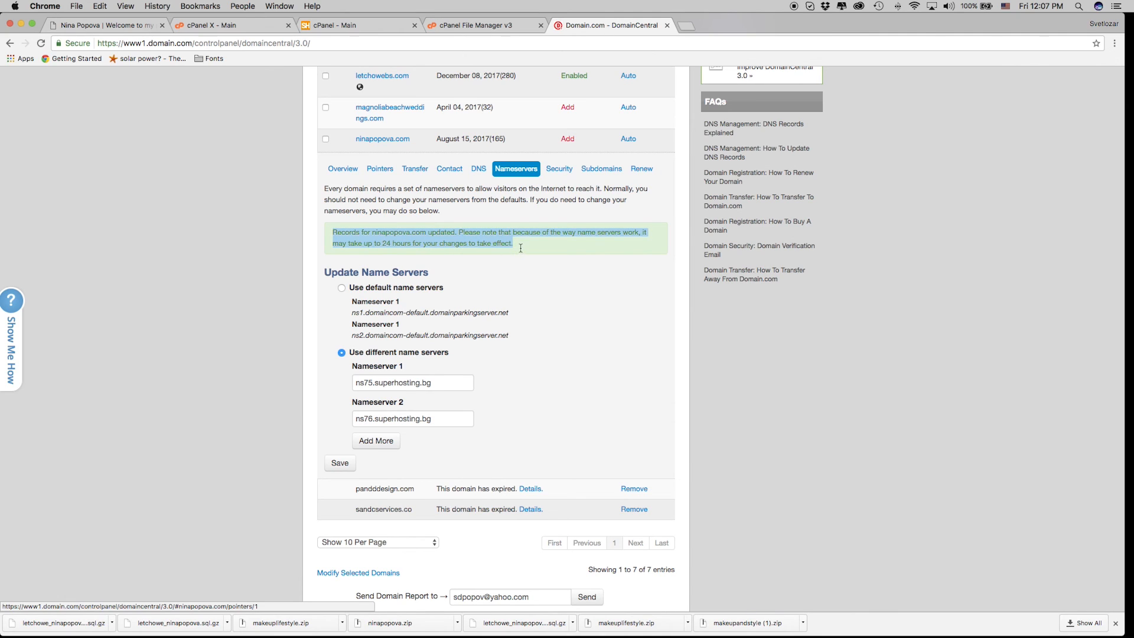